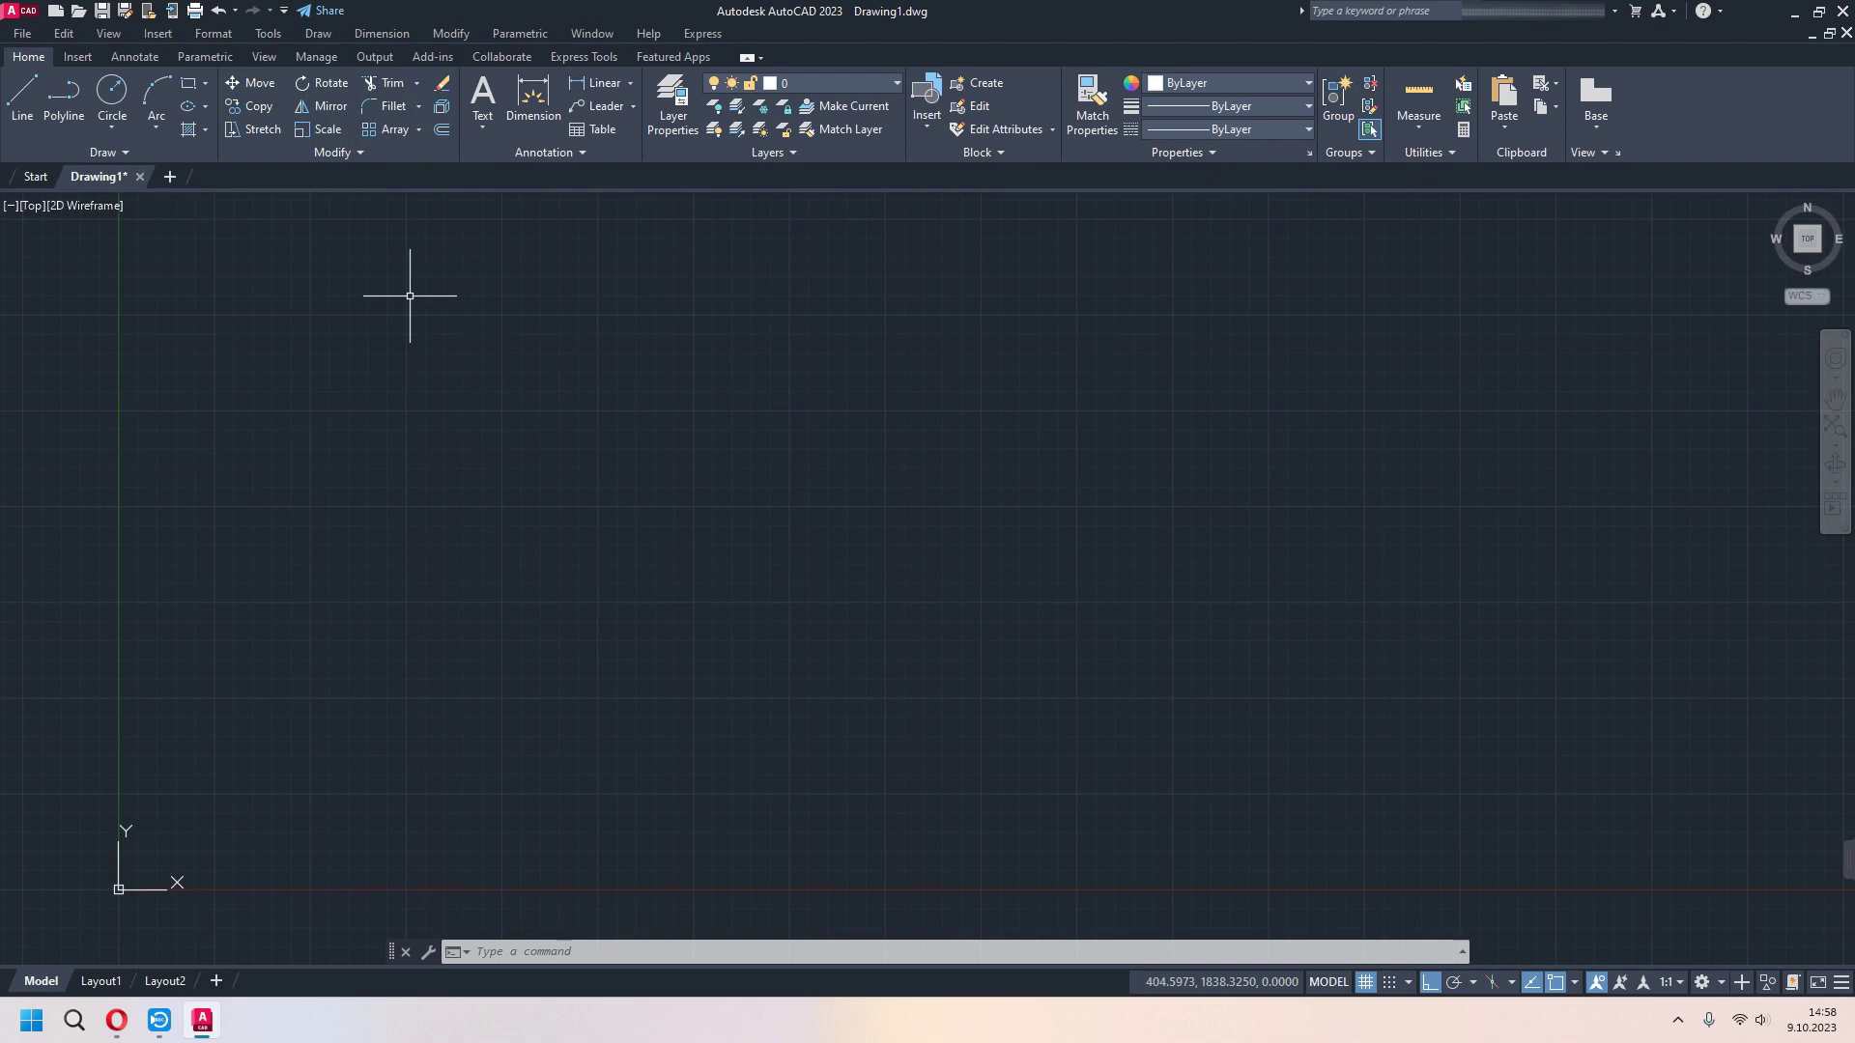
# Dismiss the drawing commands list and cancel any active command
pyautogui.click(318, 35)
pyautogui.moveTo(345, 316)
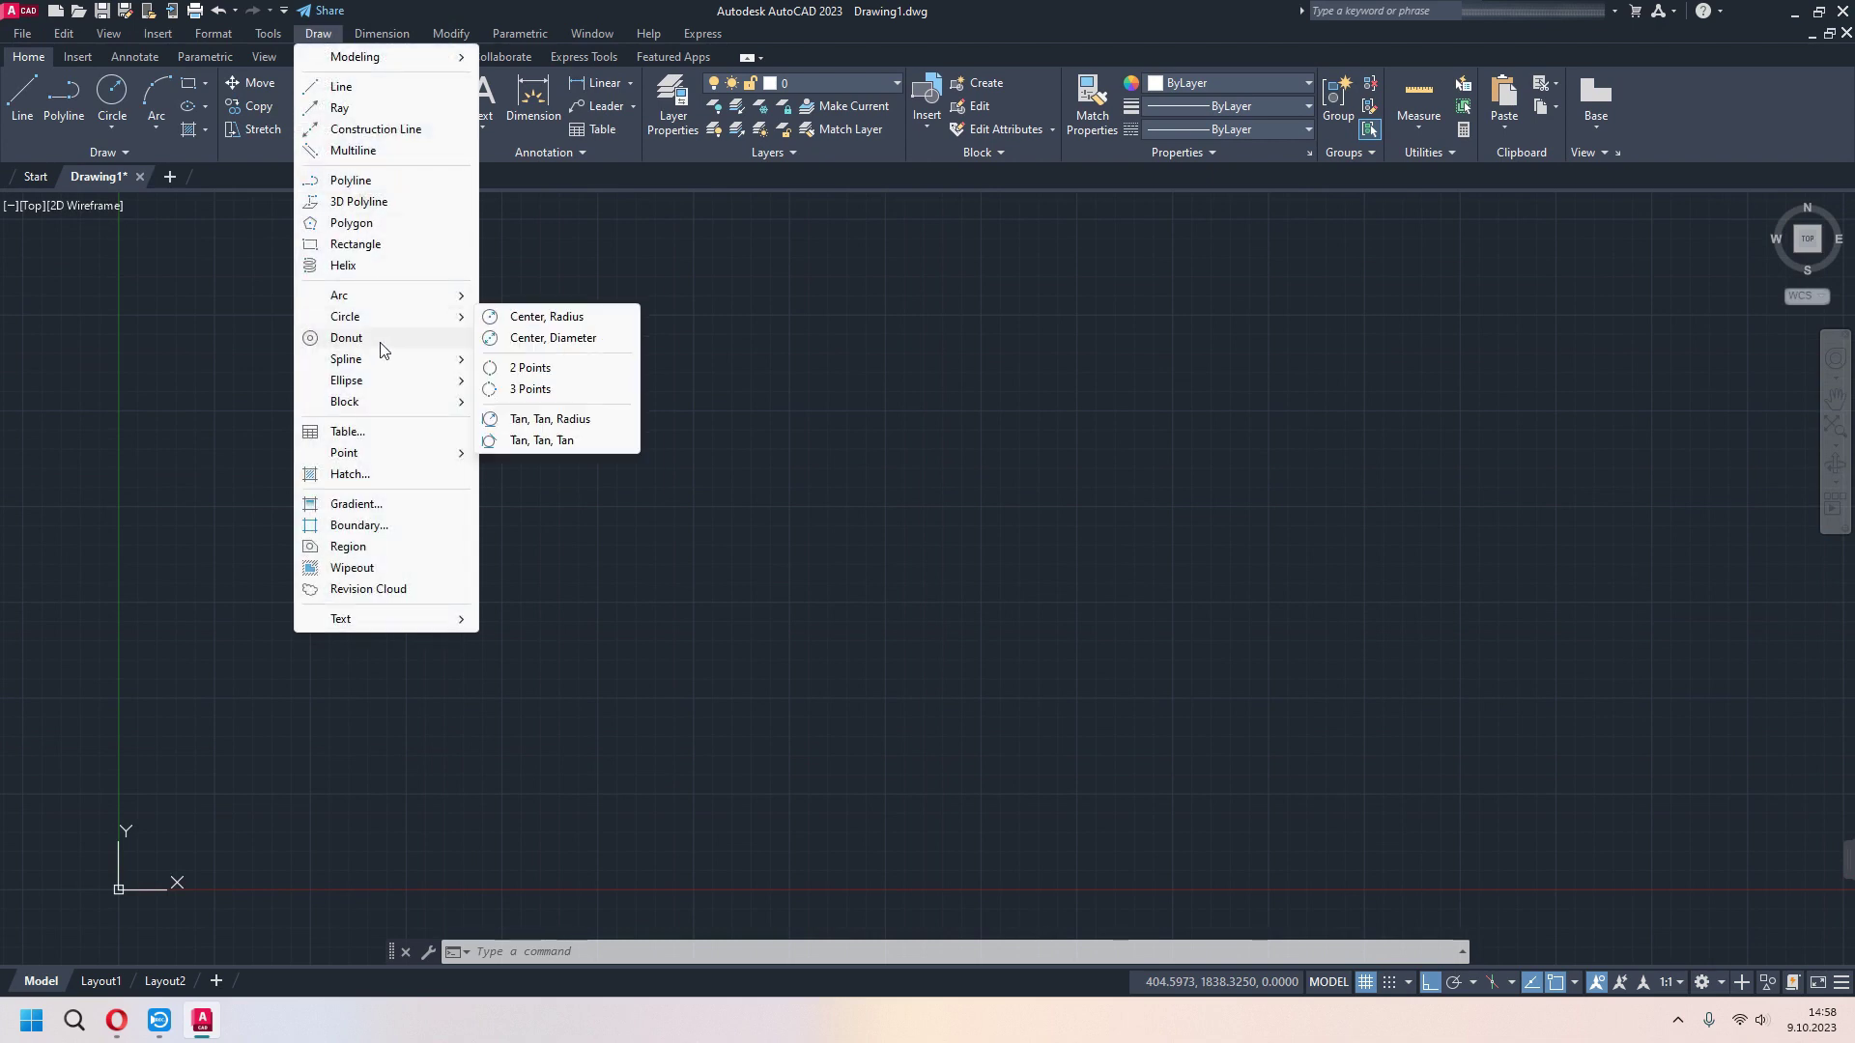
pyautogui.press('Escape')
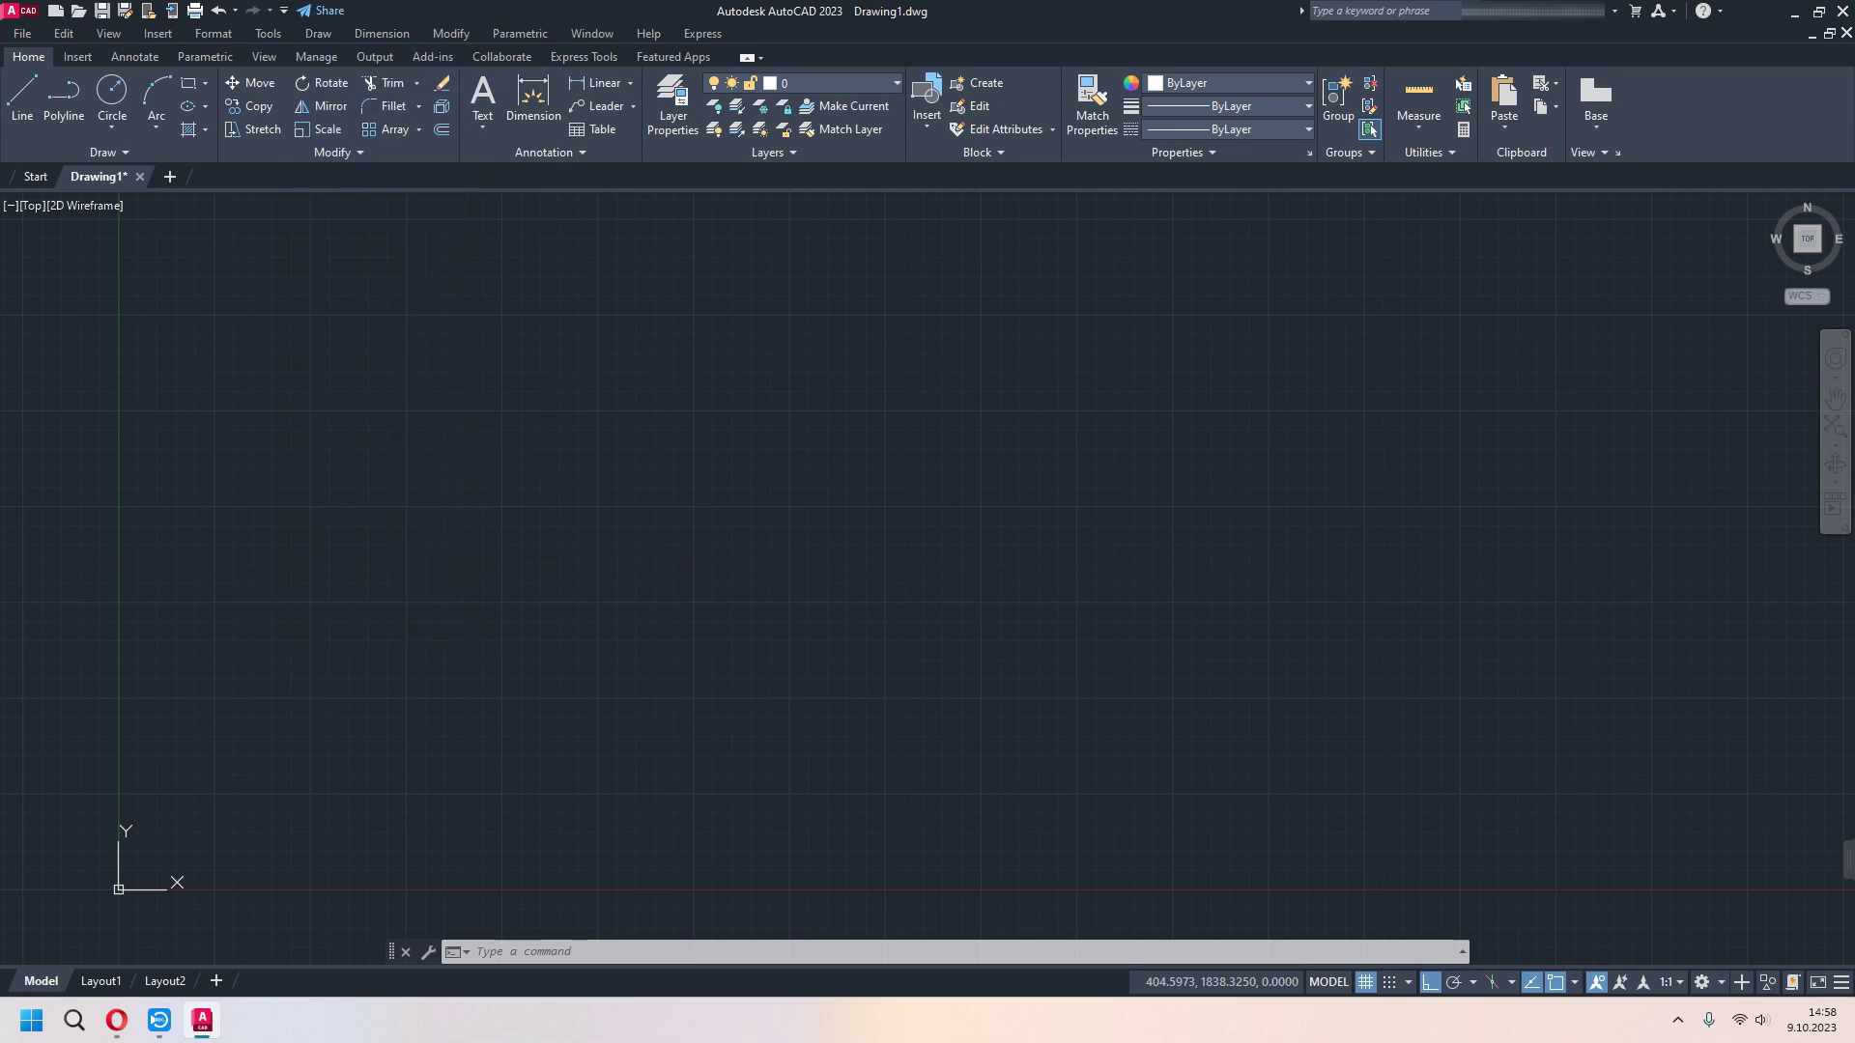
pyautogui.press('Escape')
# Start the TA table command with the Standard style and open the Table Style manager
pyautogui.write('tab')
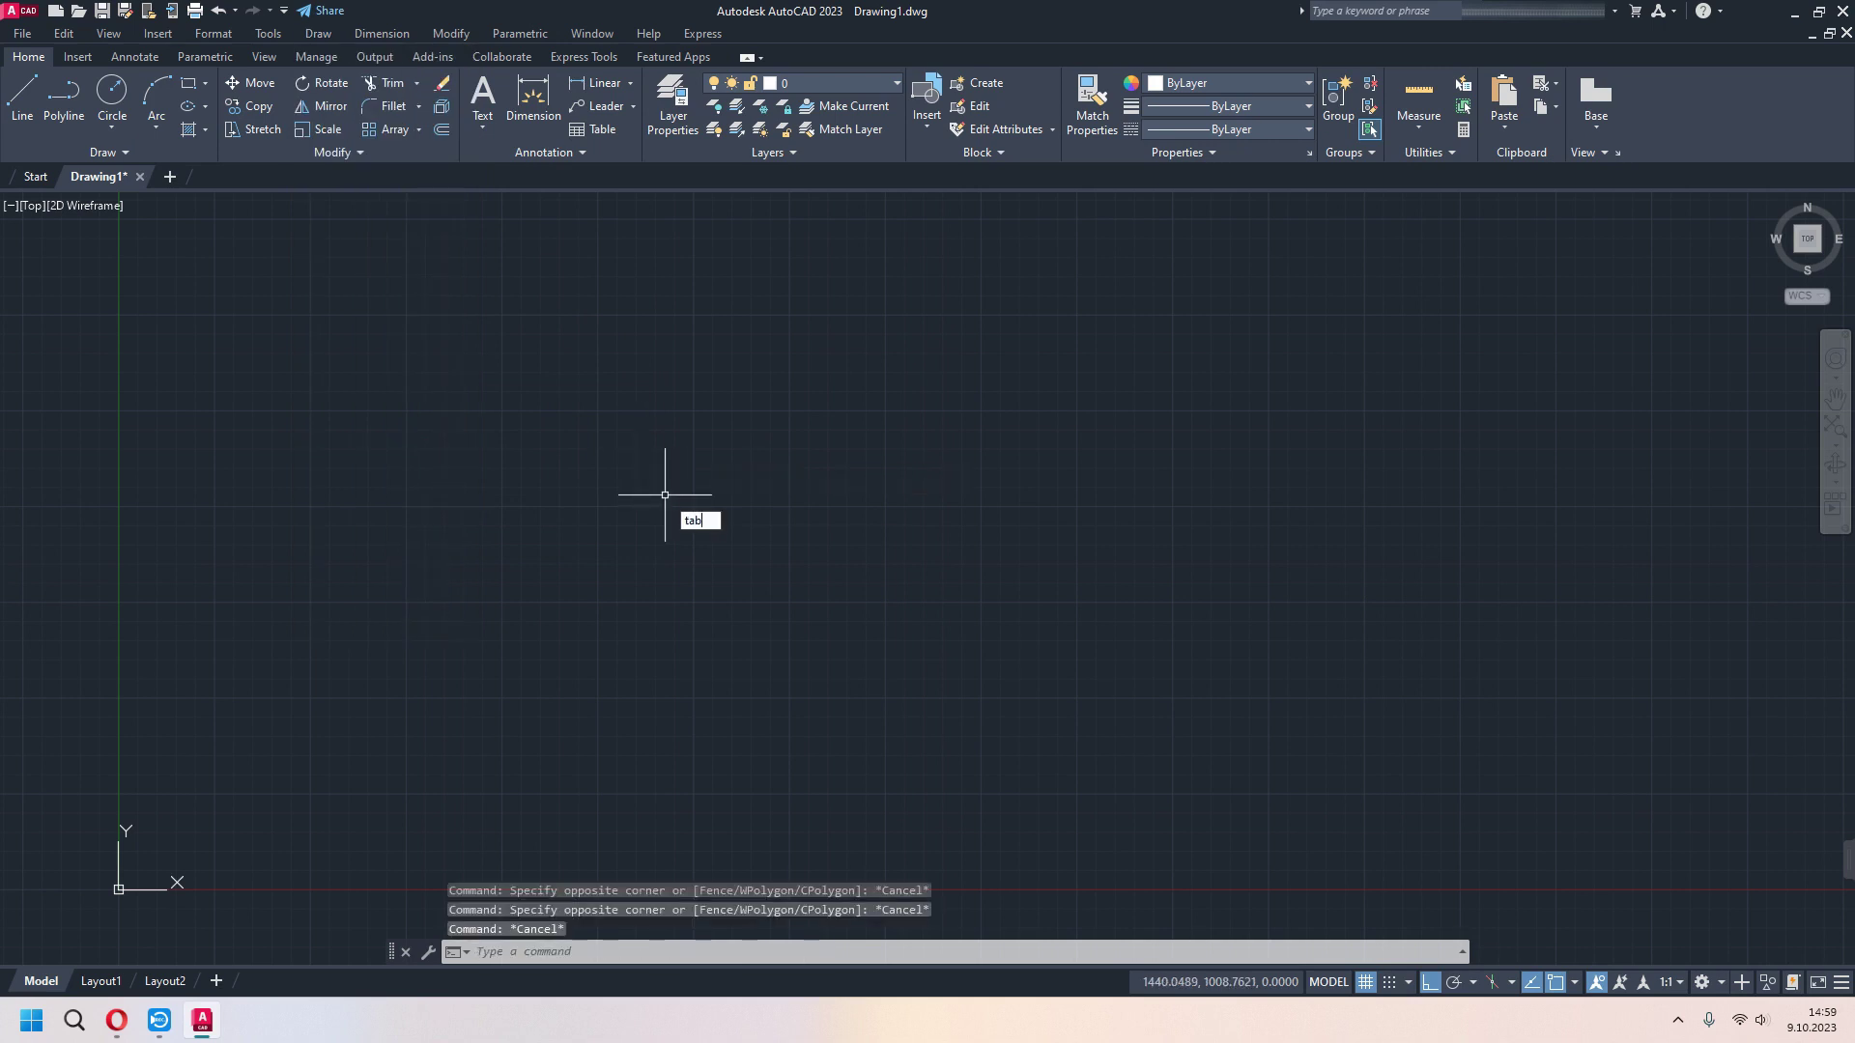
pyautogui.click(727, 541)
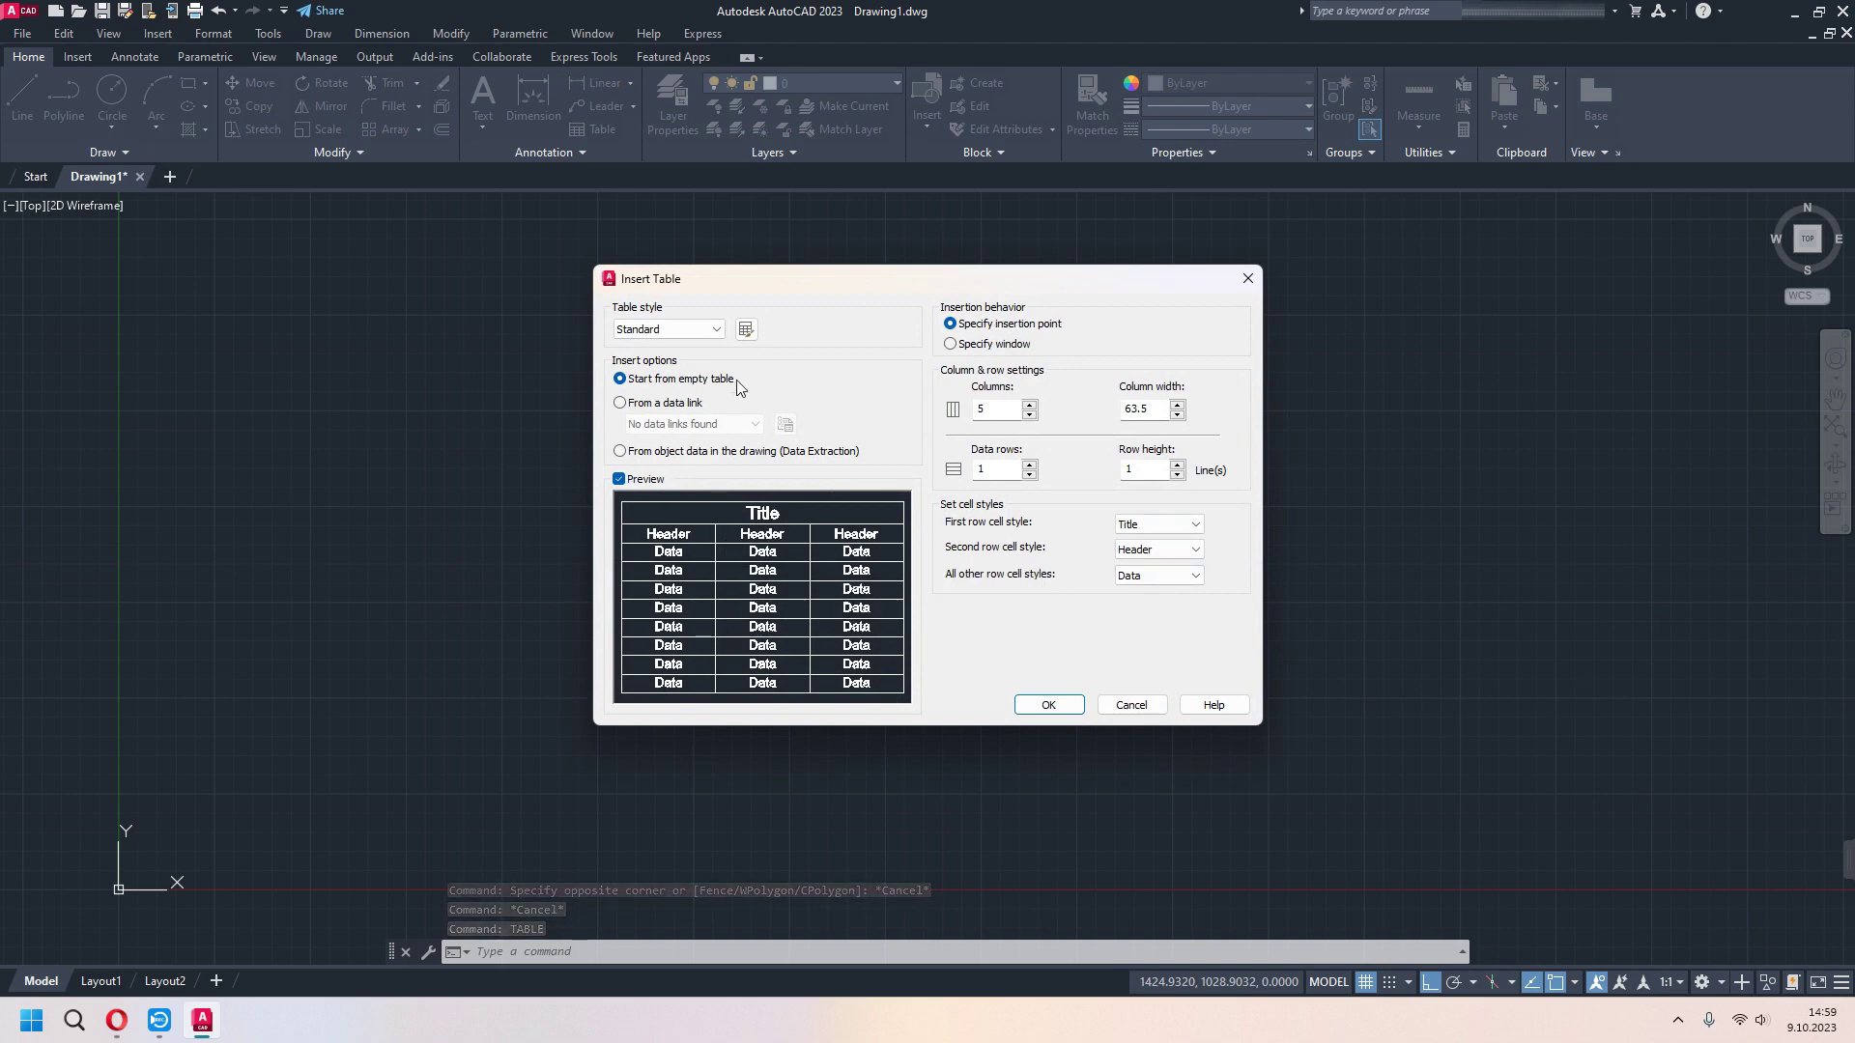
pyautogui.moveTo(898, 286); pyautogui.dragTo(833, 296)
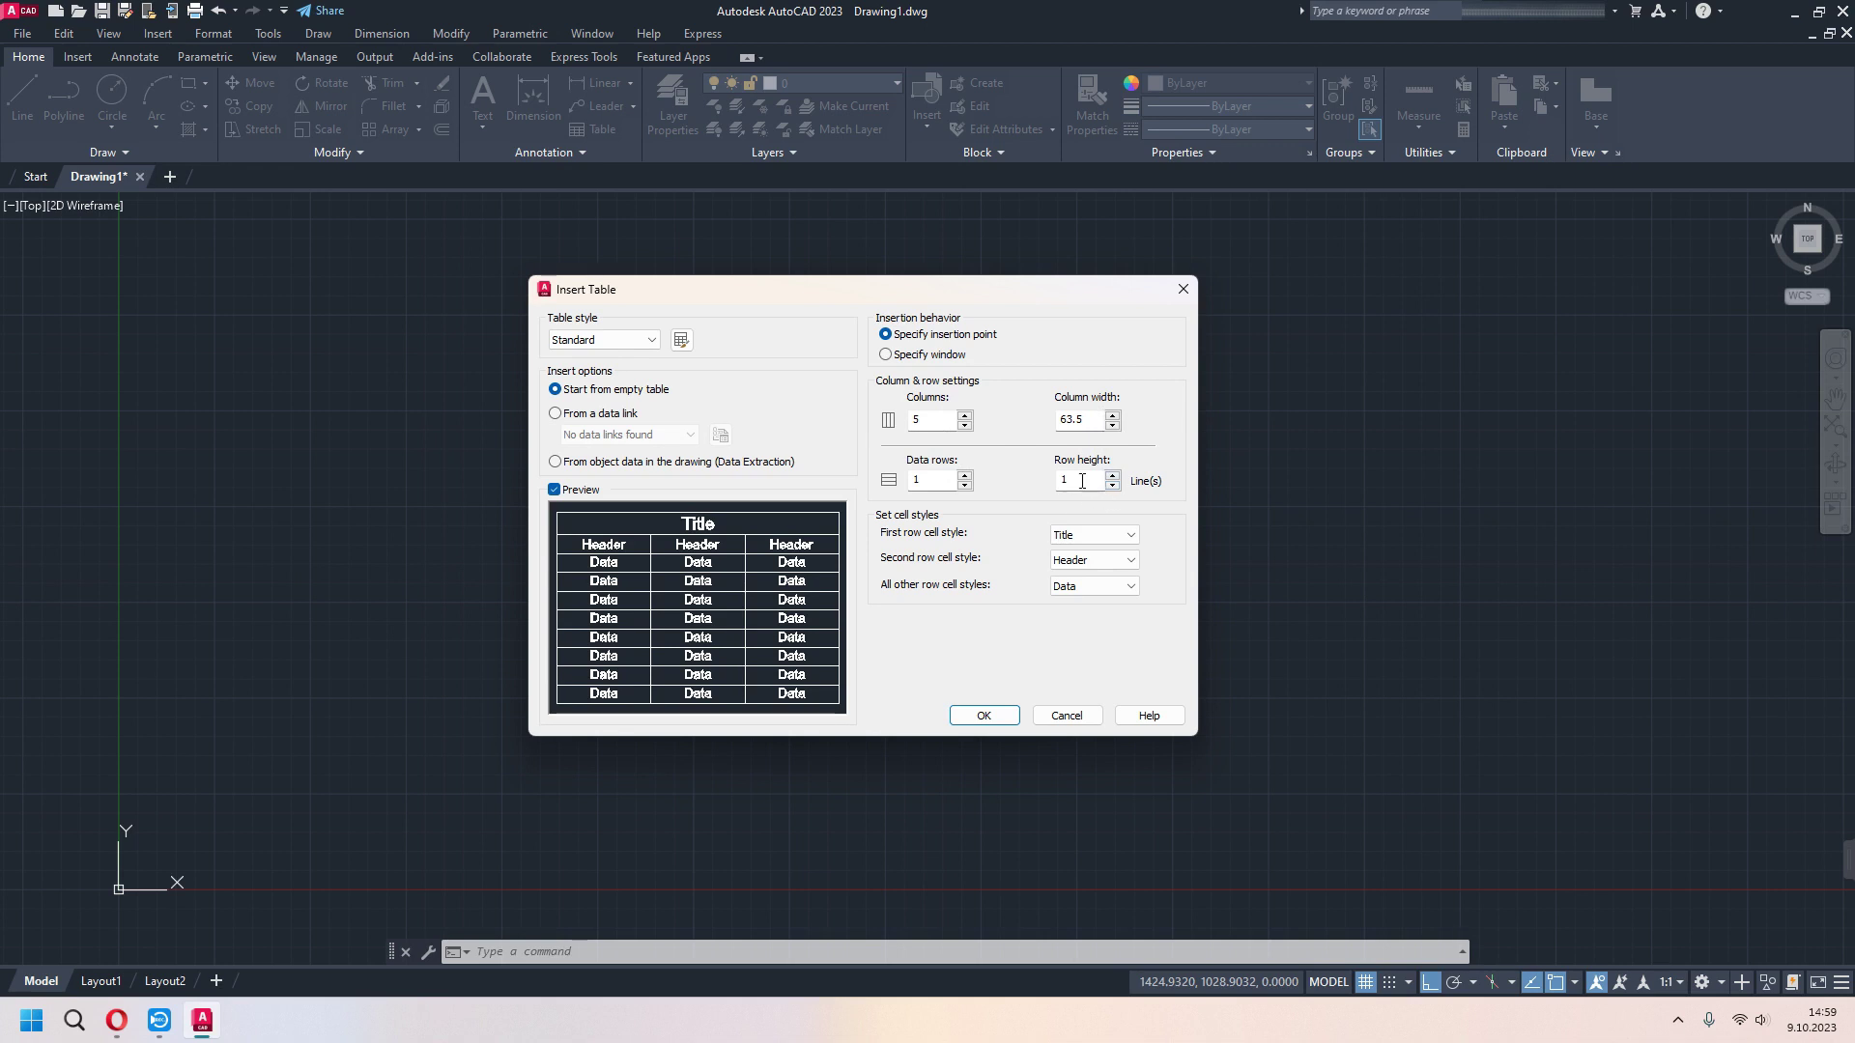
pyautogui.click(651, 340)
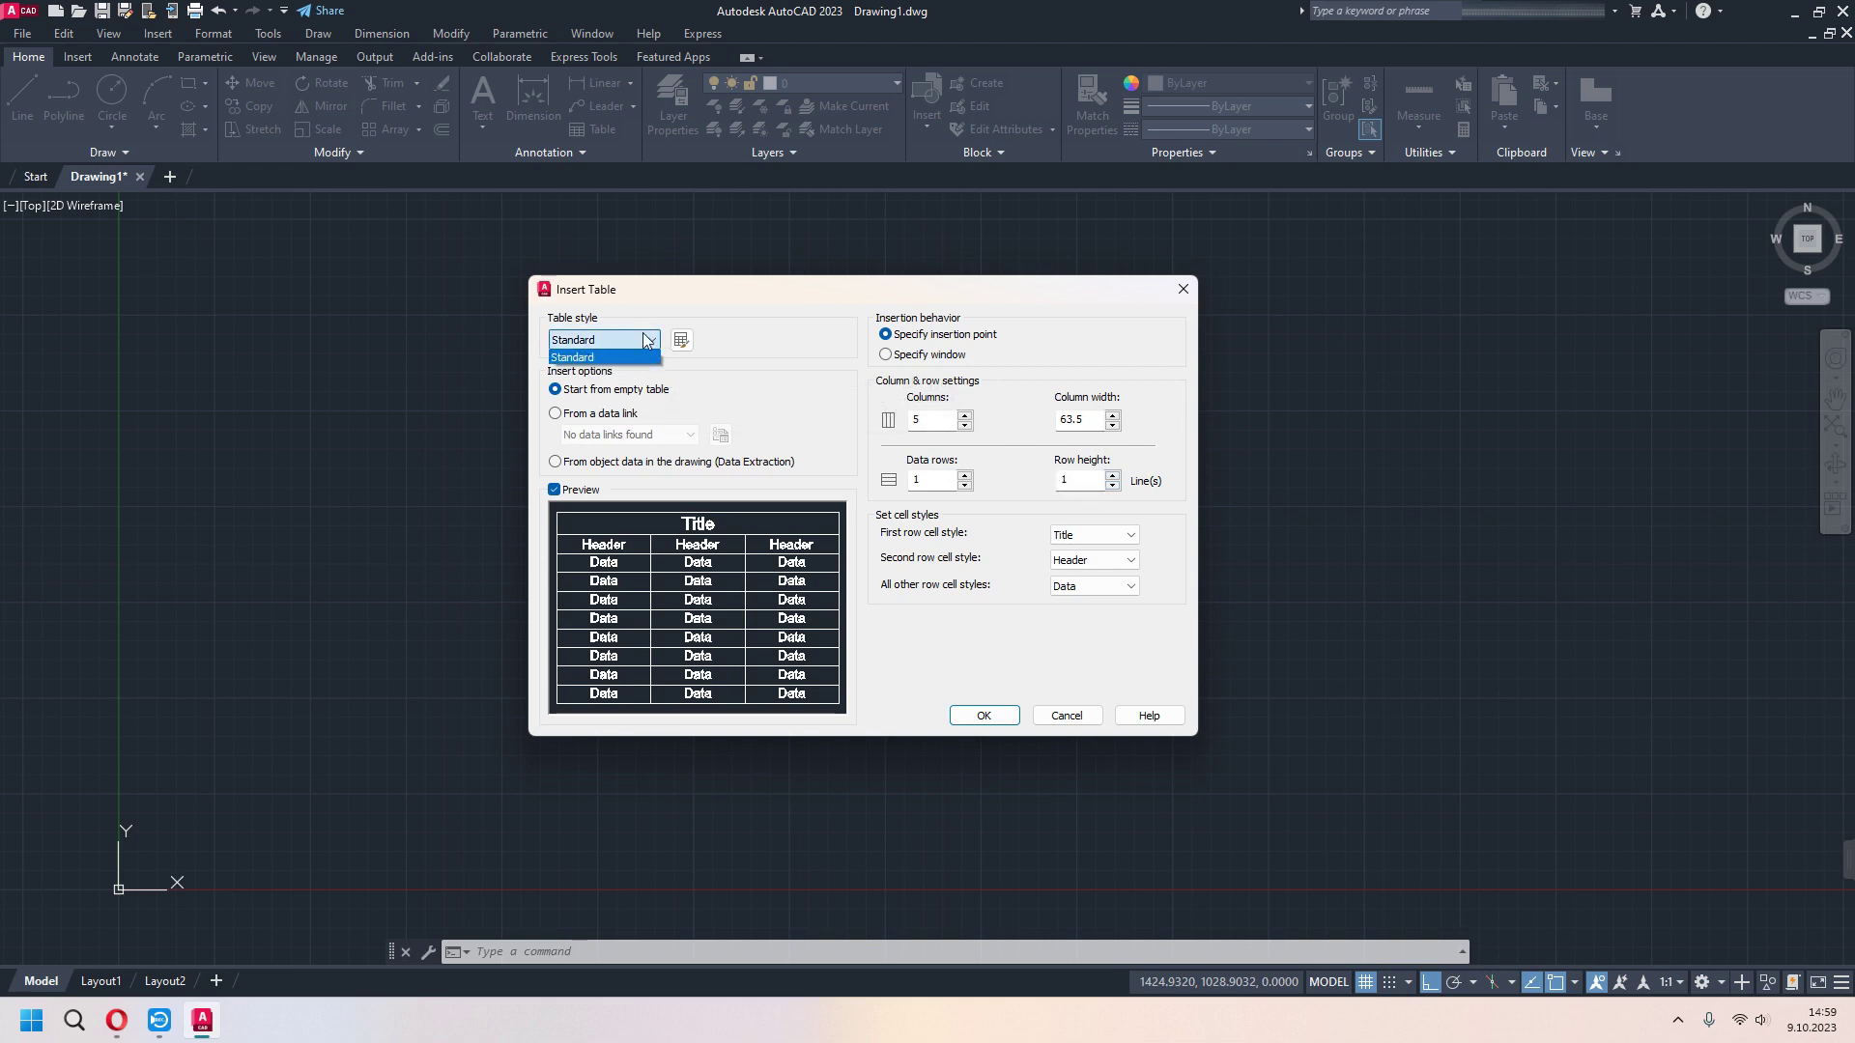
pyautogui.click(647, 344)
pyautogui.click(682, 342)
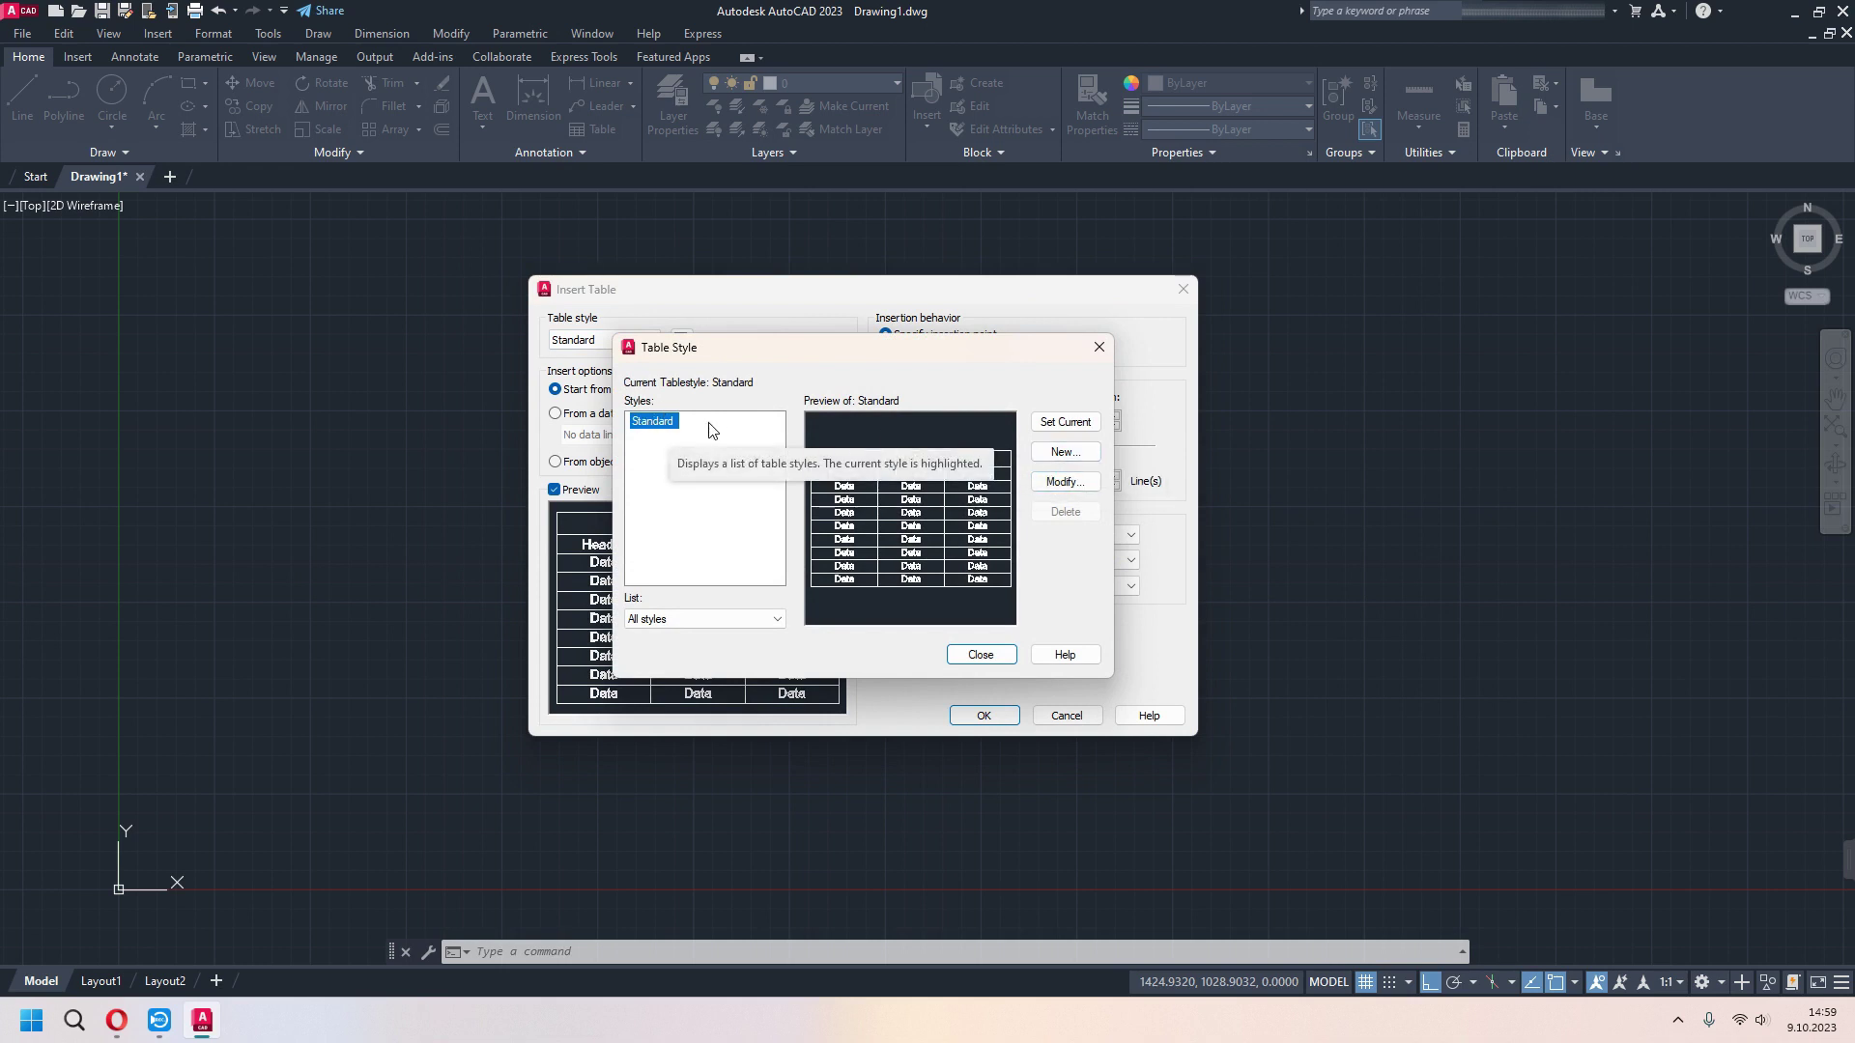
# Cancel creating a new table style and modify the Standard style instead
pyautogui.click(1065, 452)
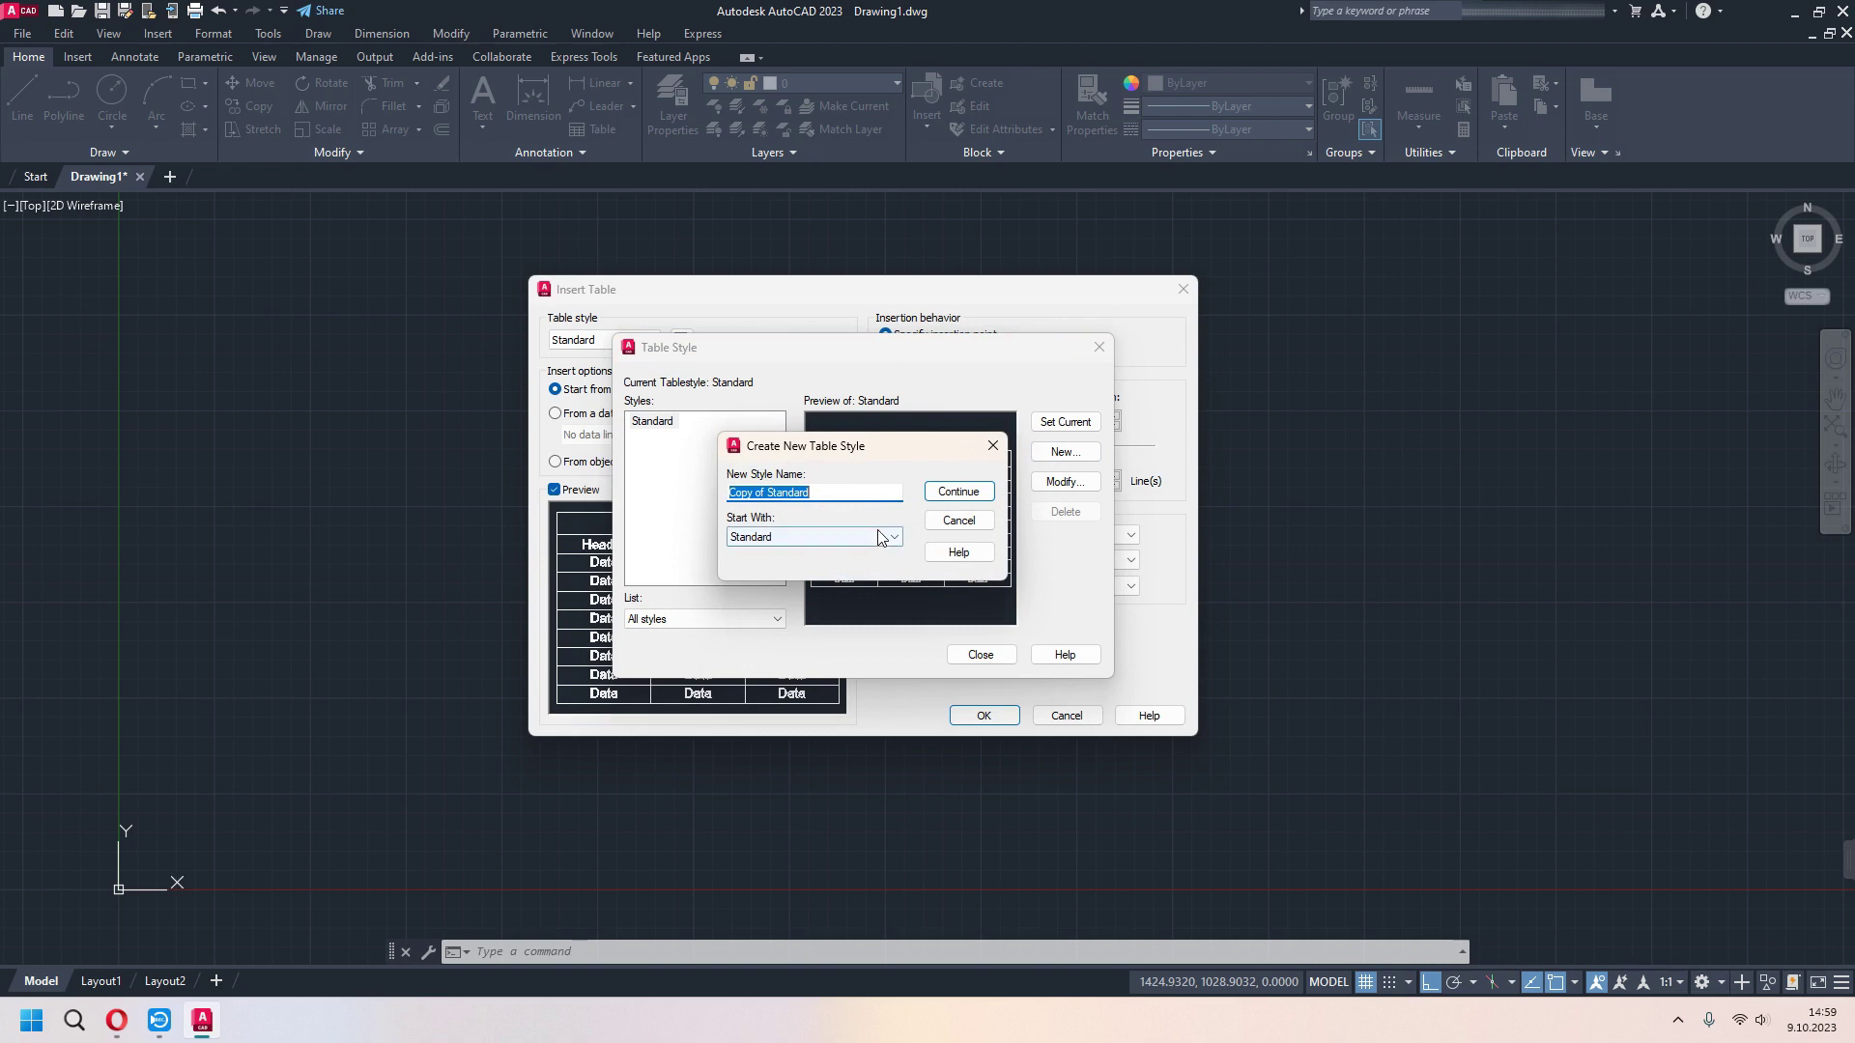
pyautogui.click(945, 522)
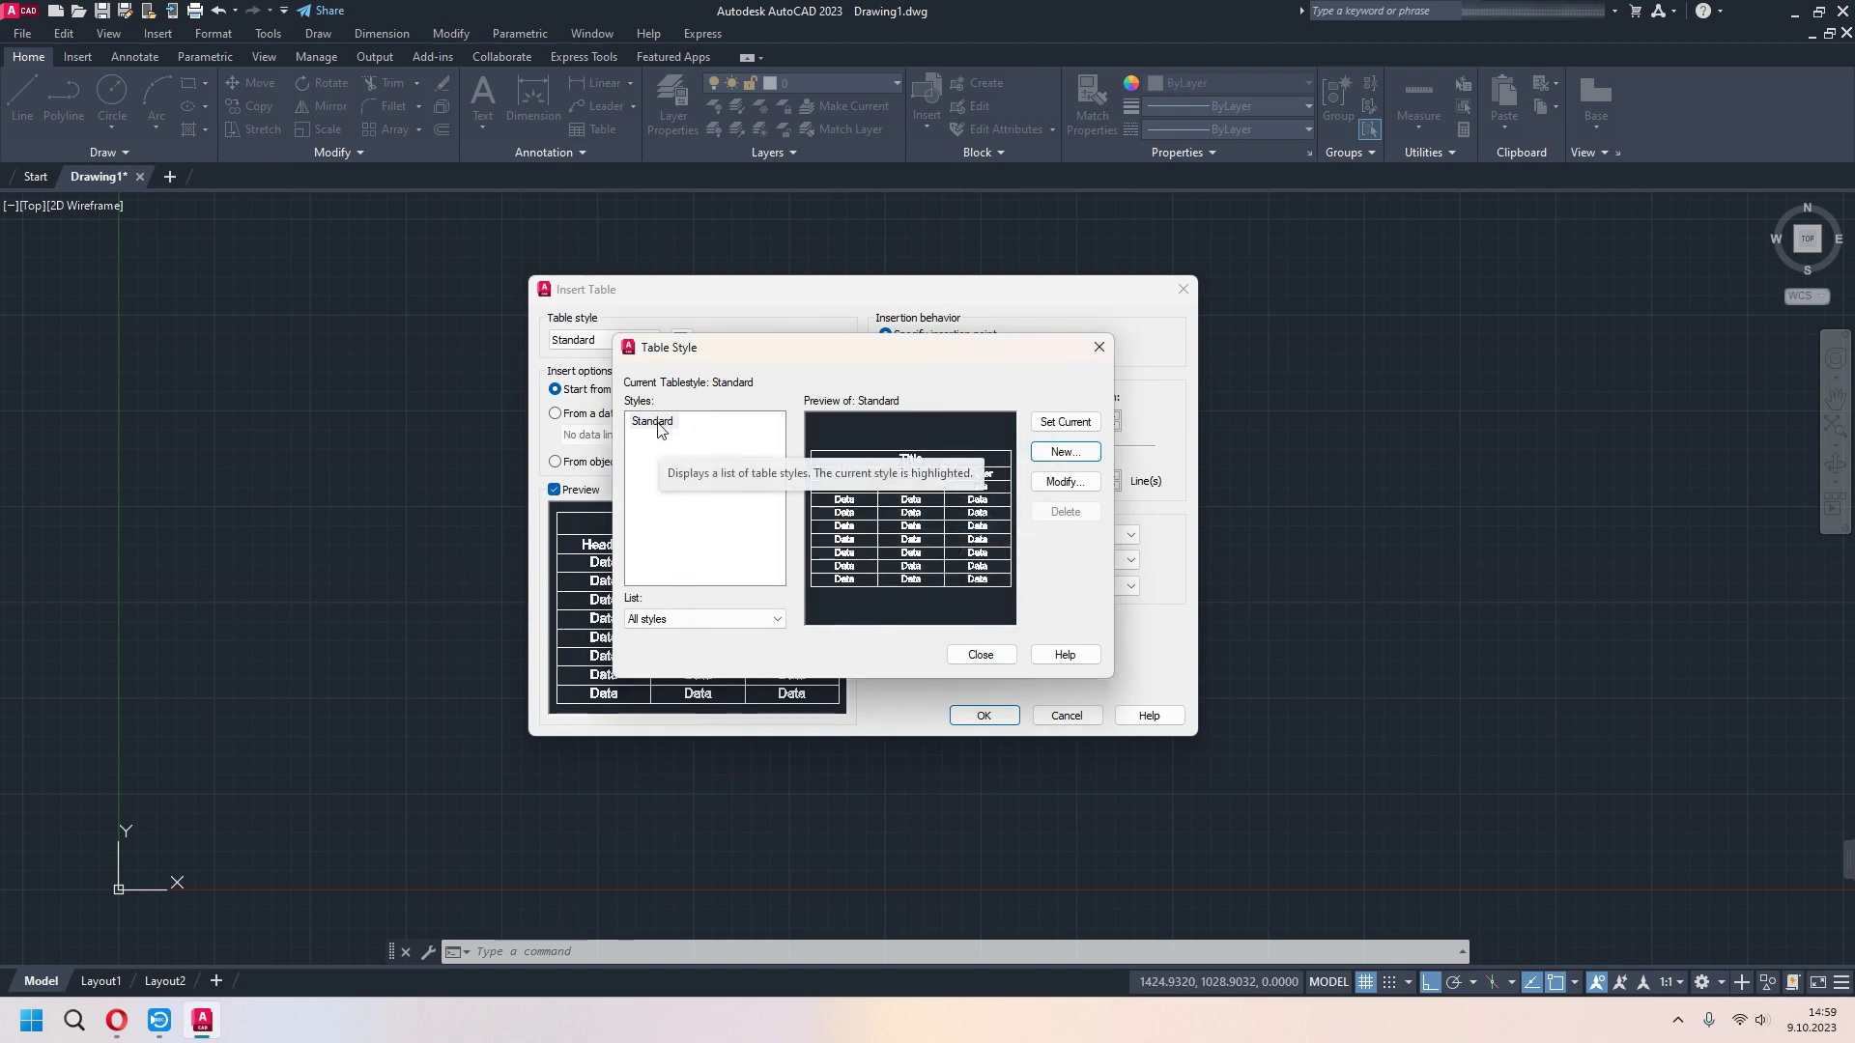
pyautogui.click(1065, 481)
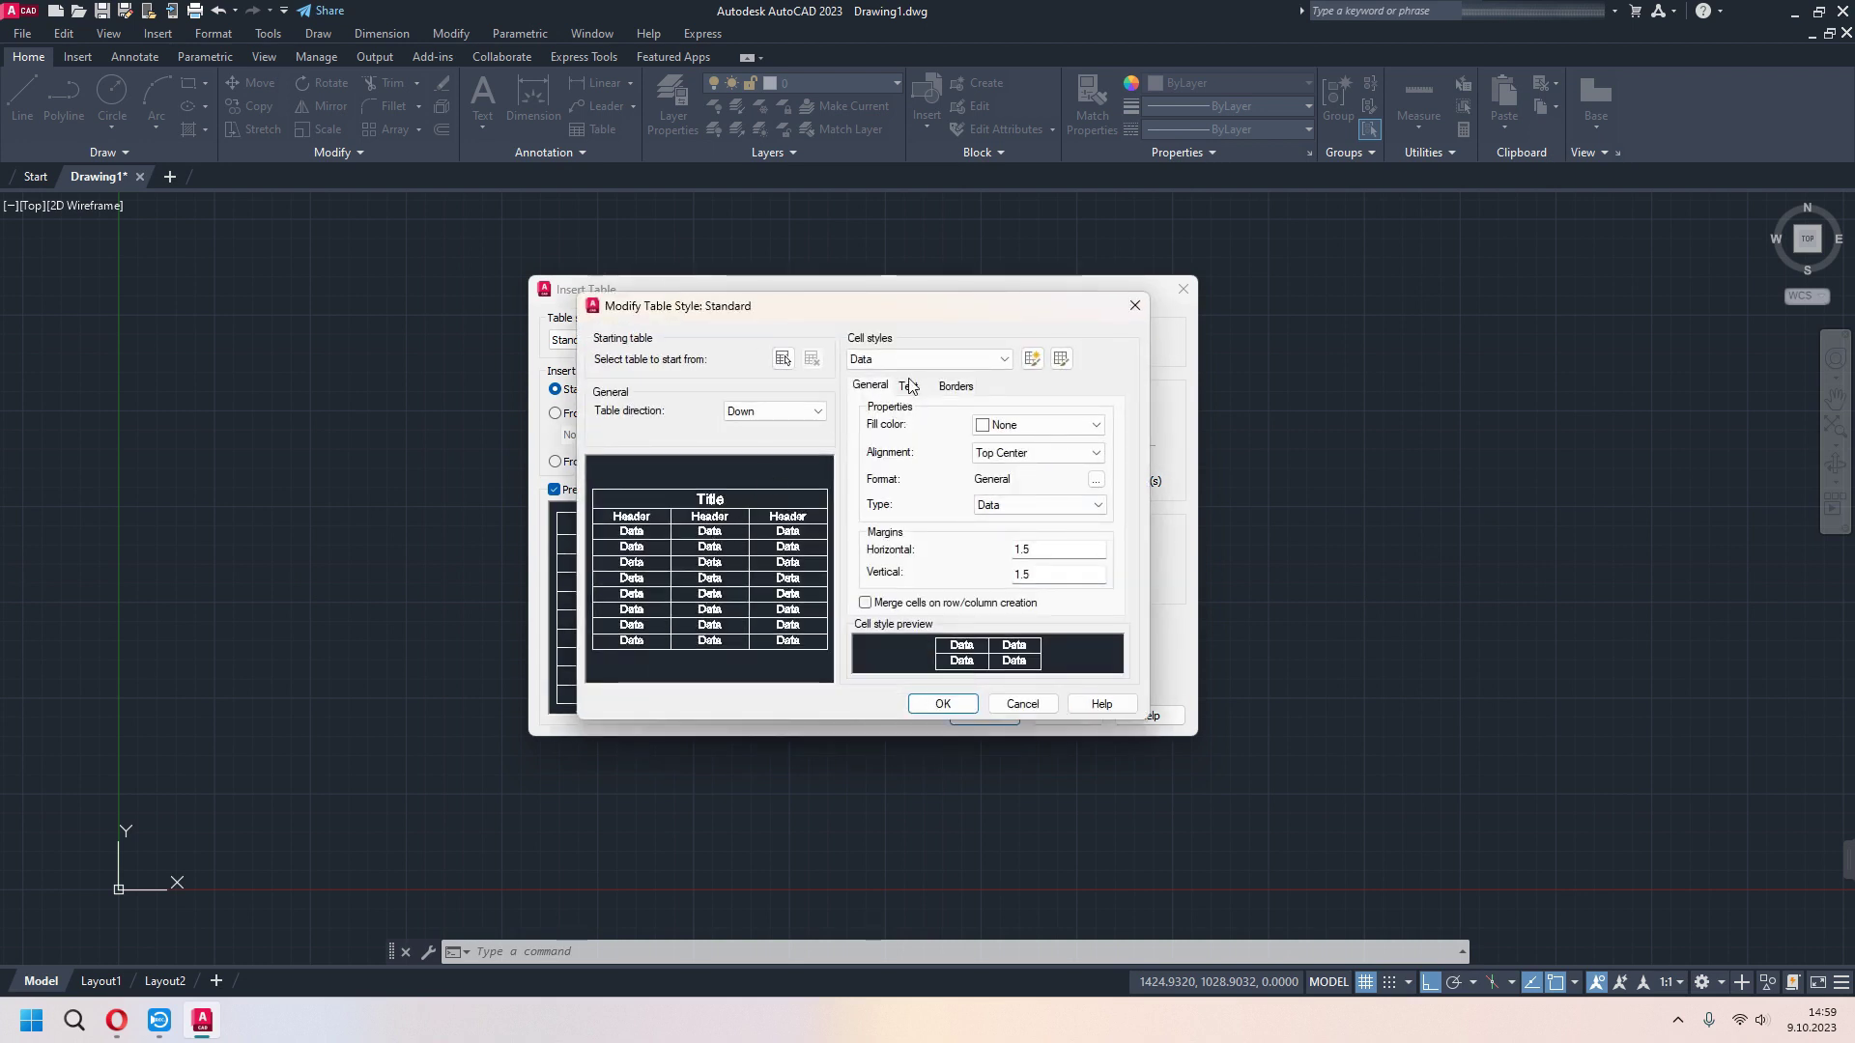
# Switch to the Title cell style and change its fill from green to Magenta
pyautogui.click(995, 363)
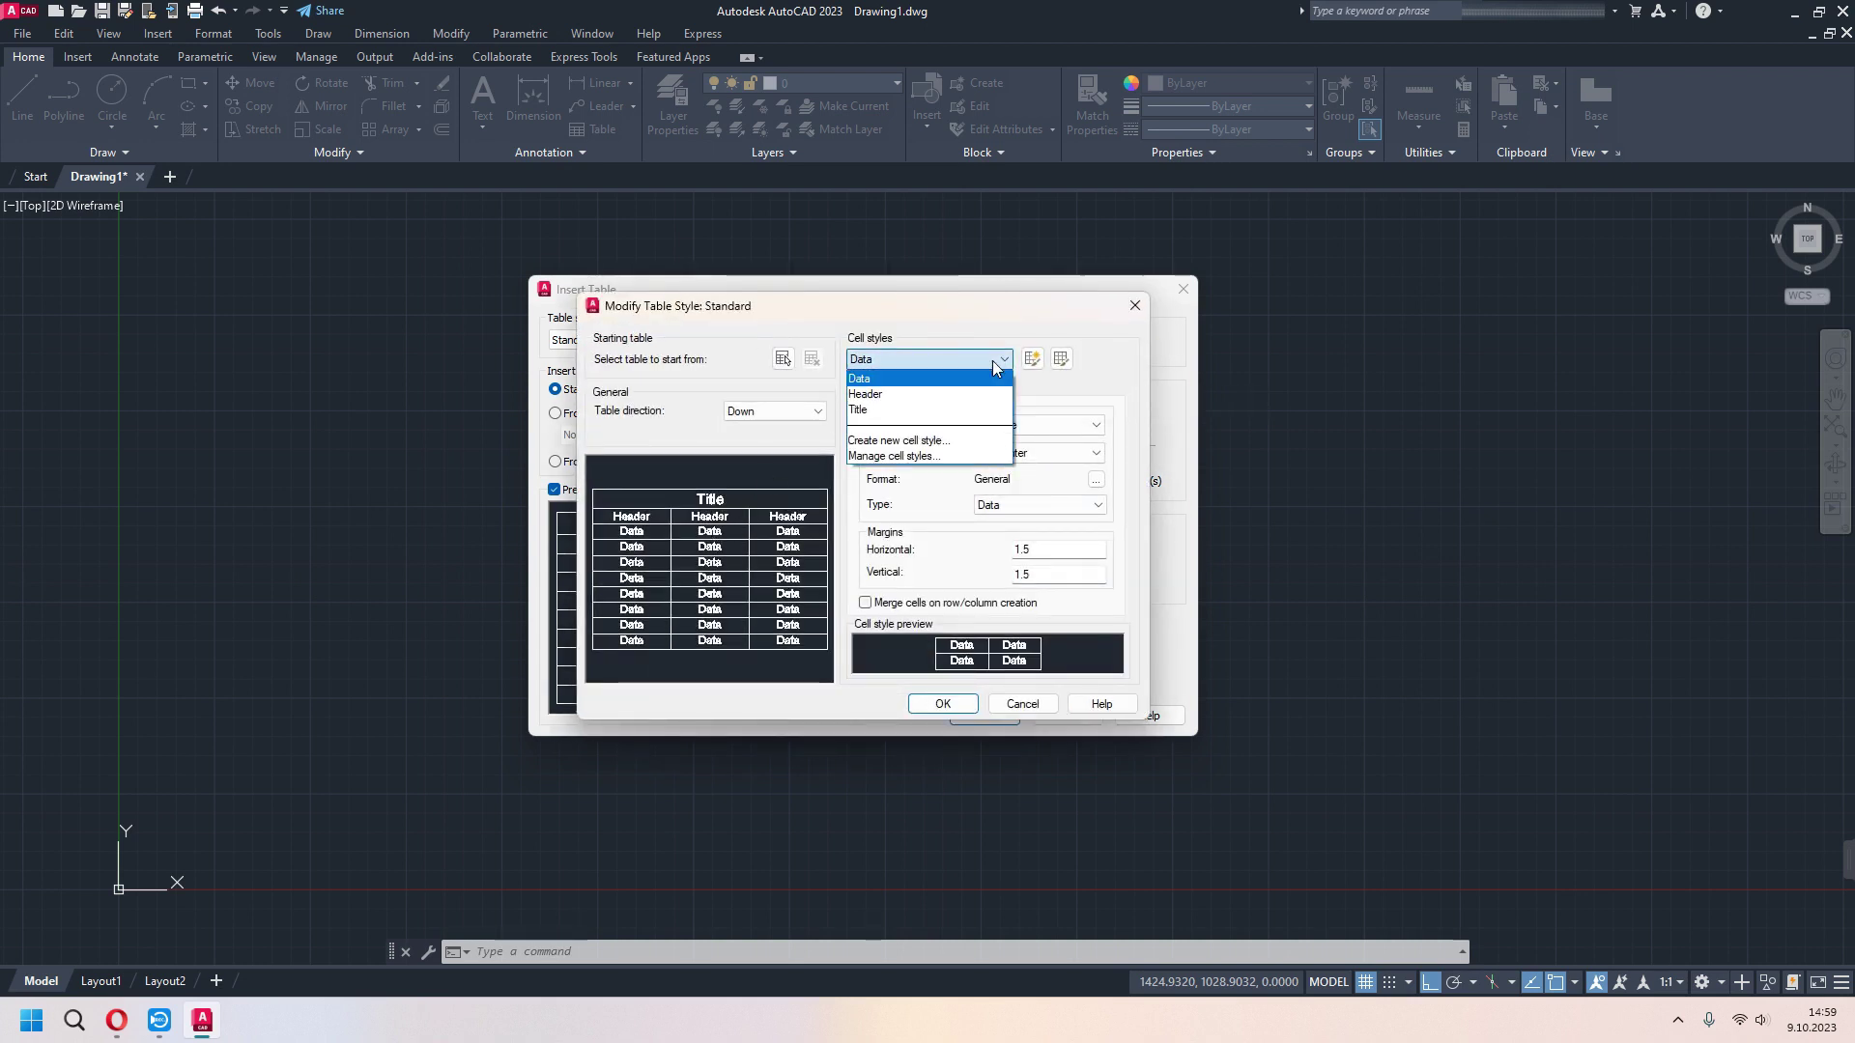
pyautogui.click(882, 416)
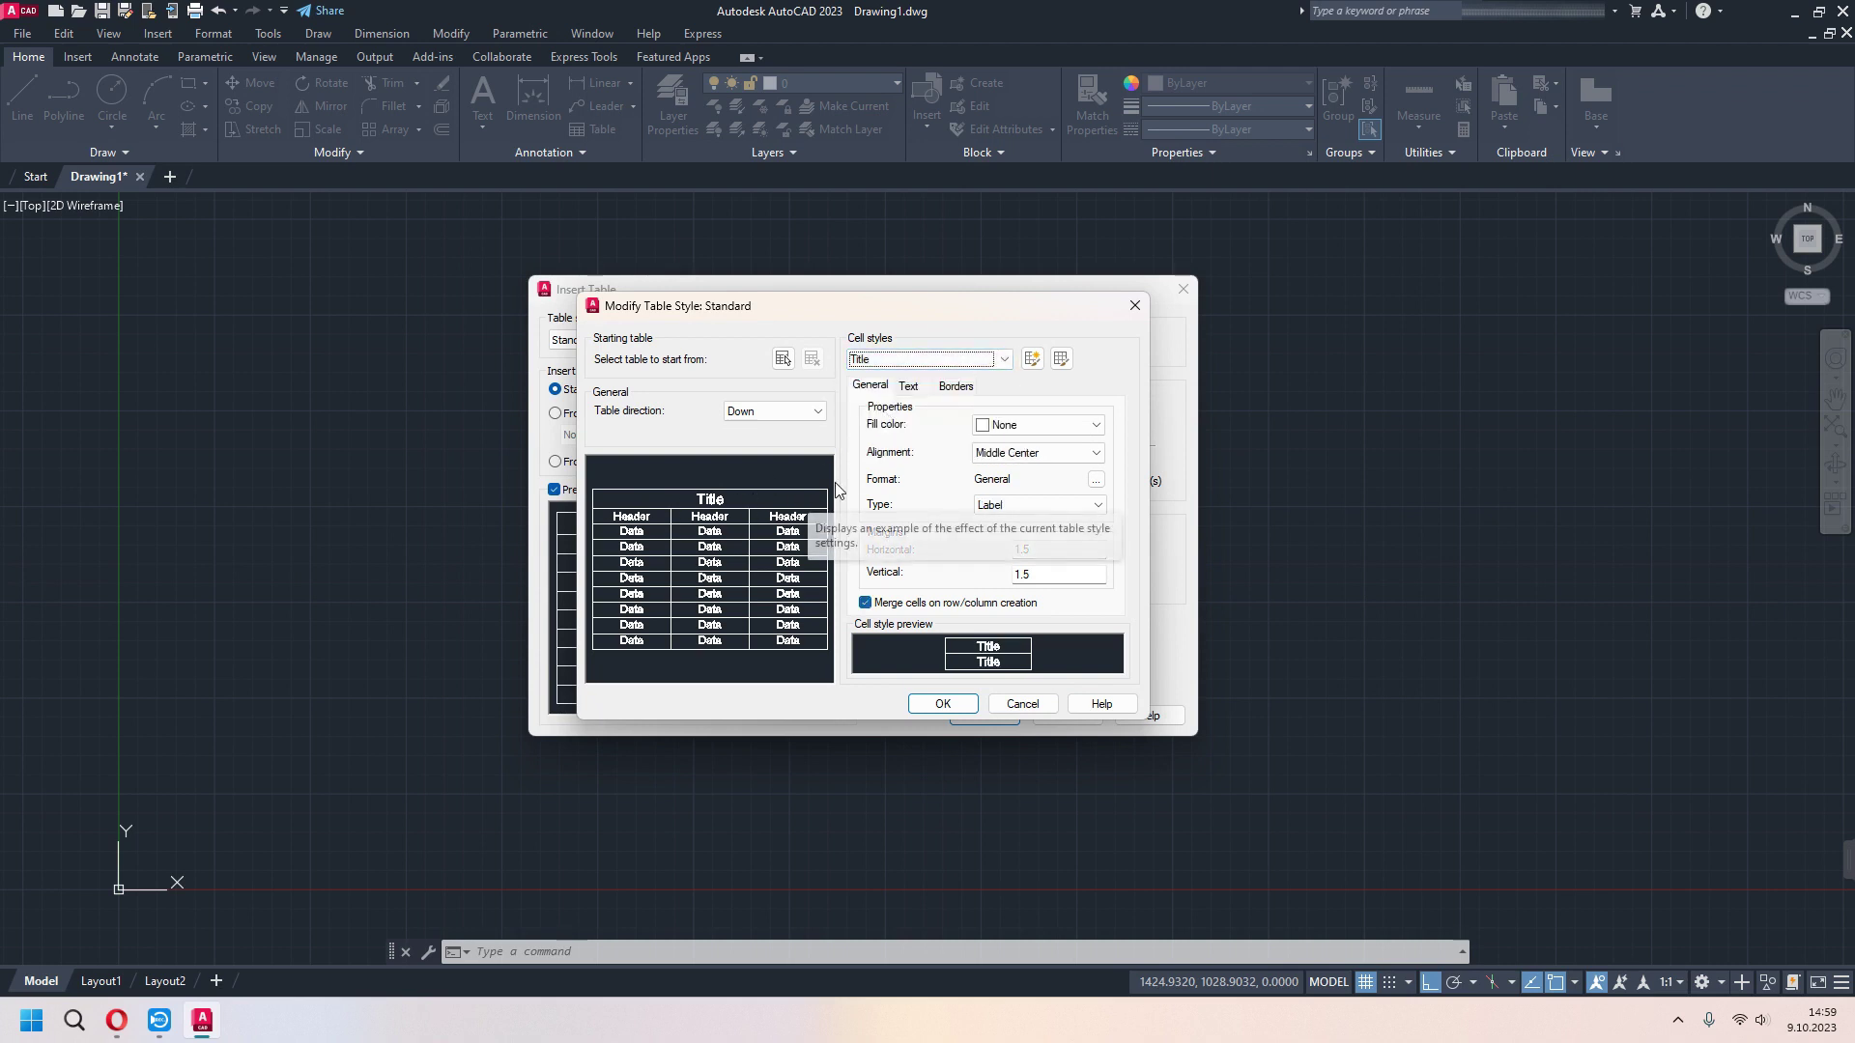
pyautogui.click(1064, 430)
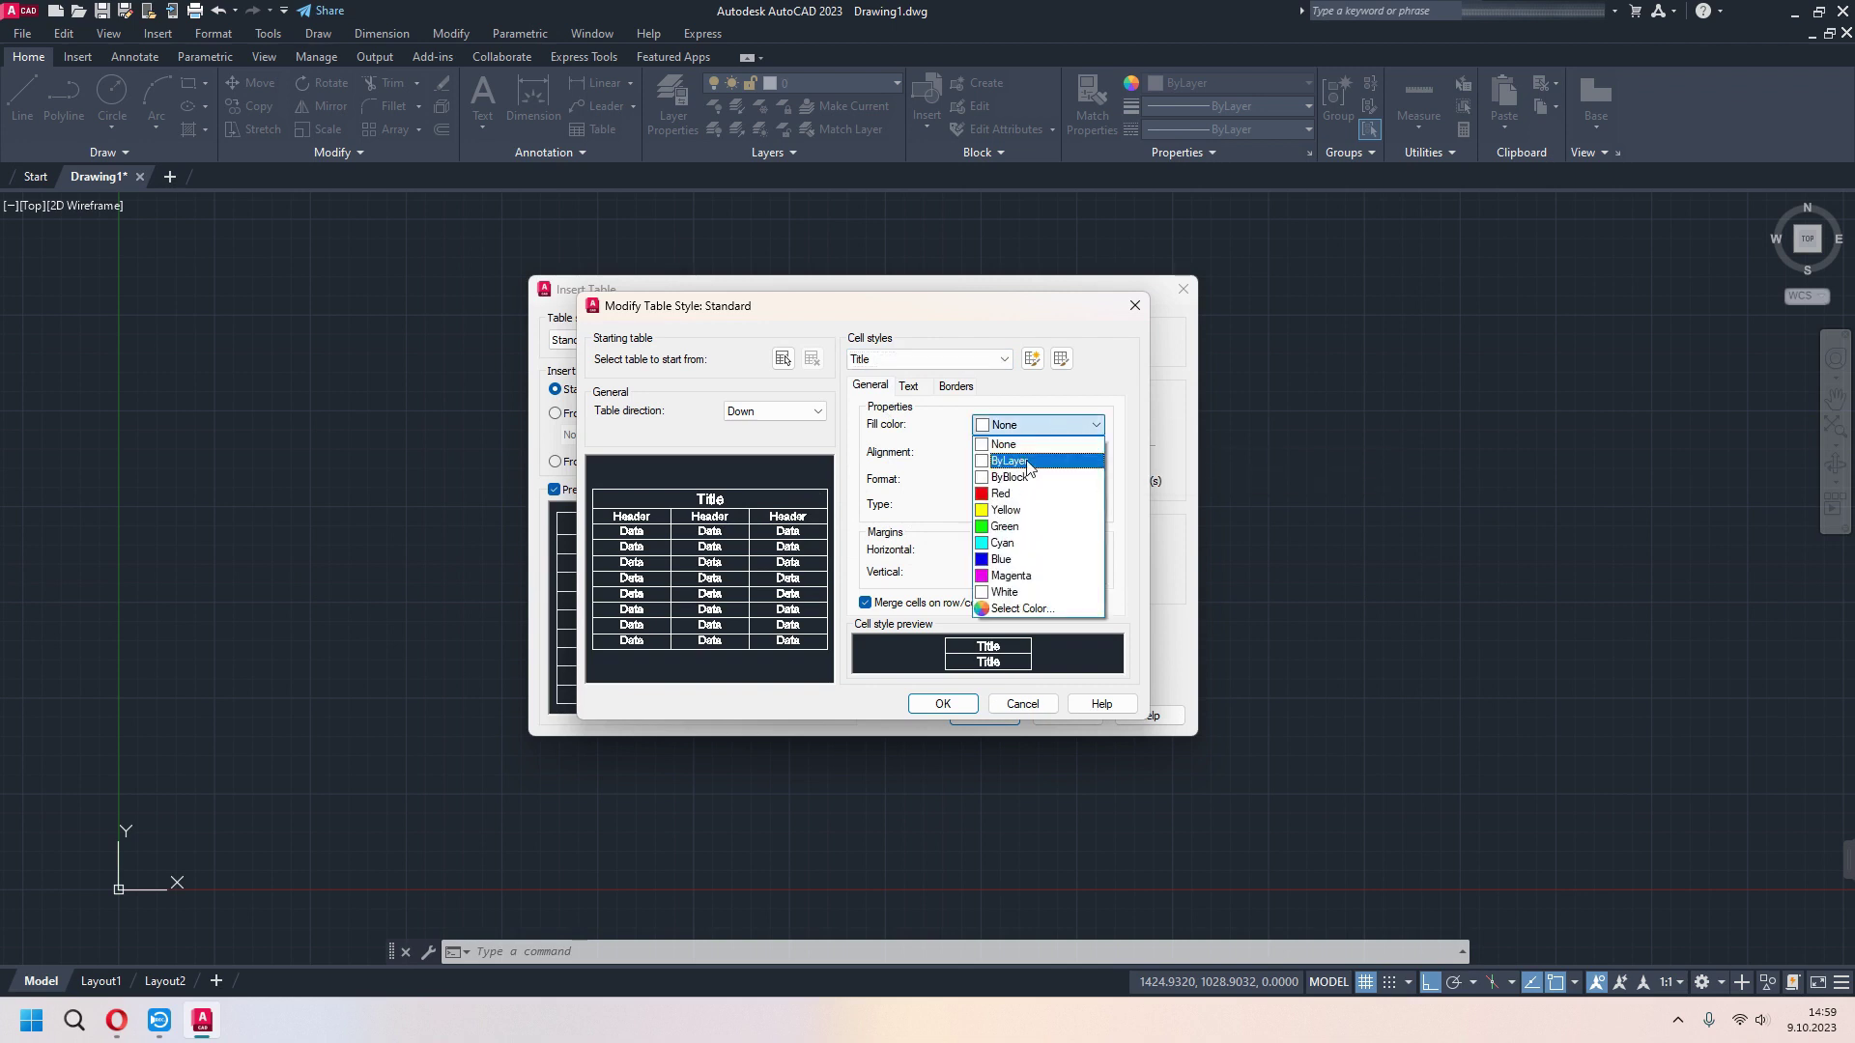
pyautogui.click(1023, 529)
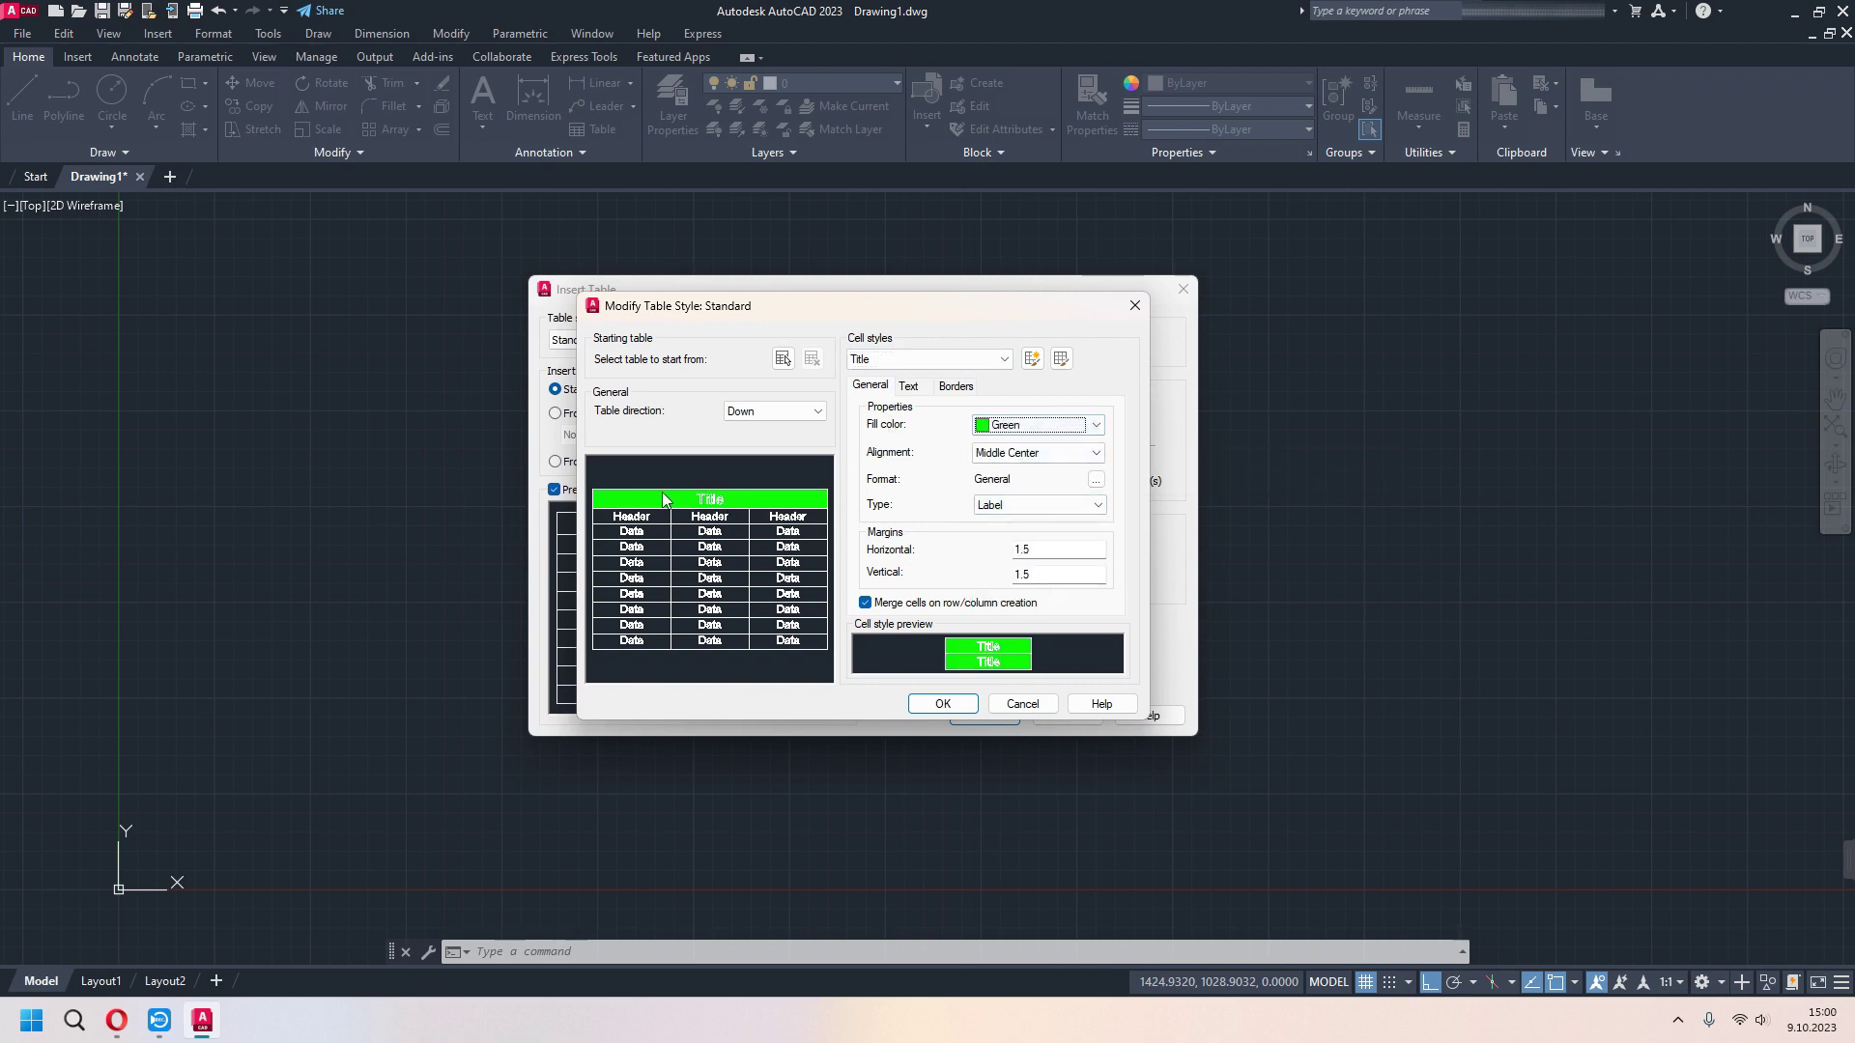
pyautogui.click(1002, 438)
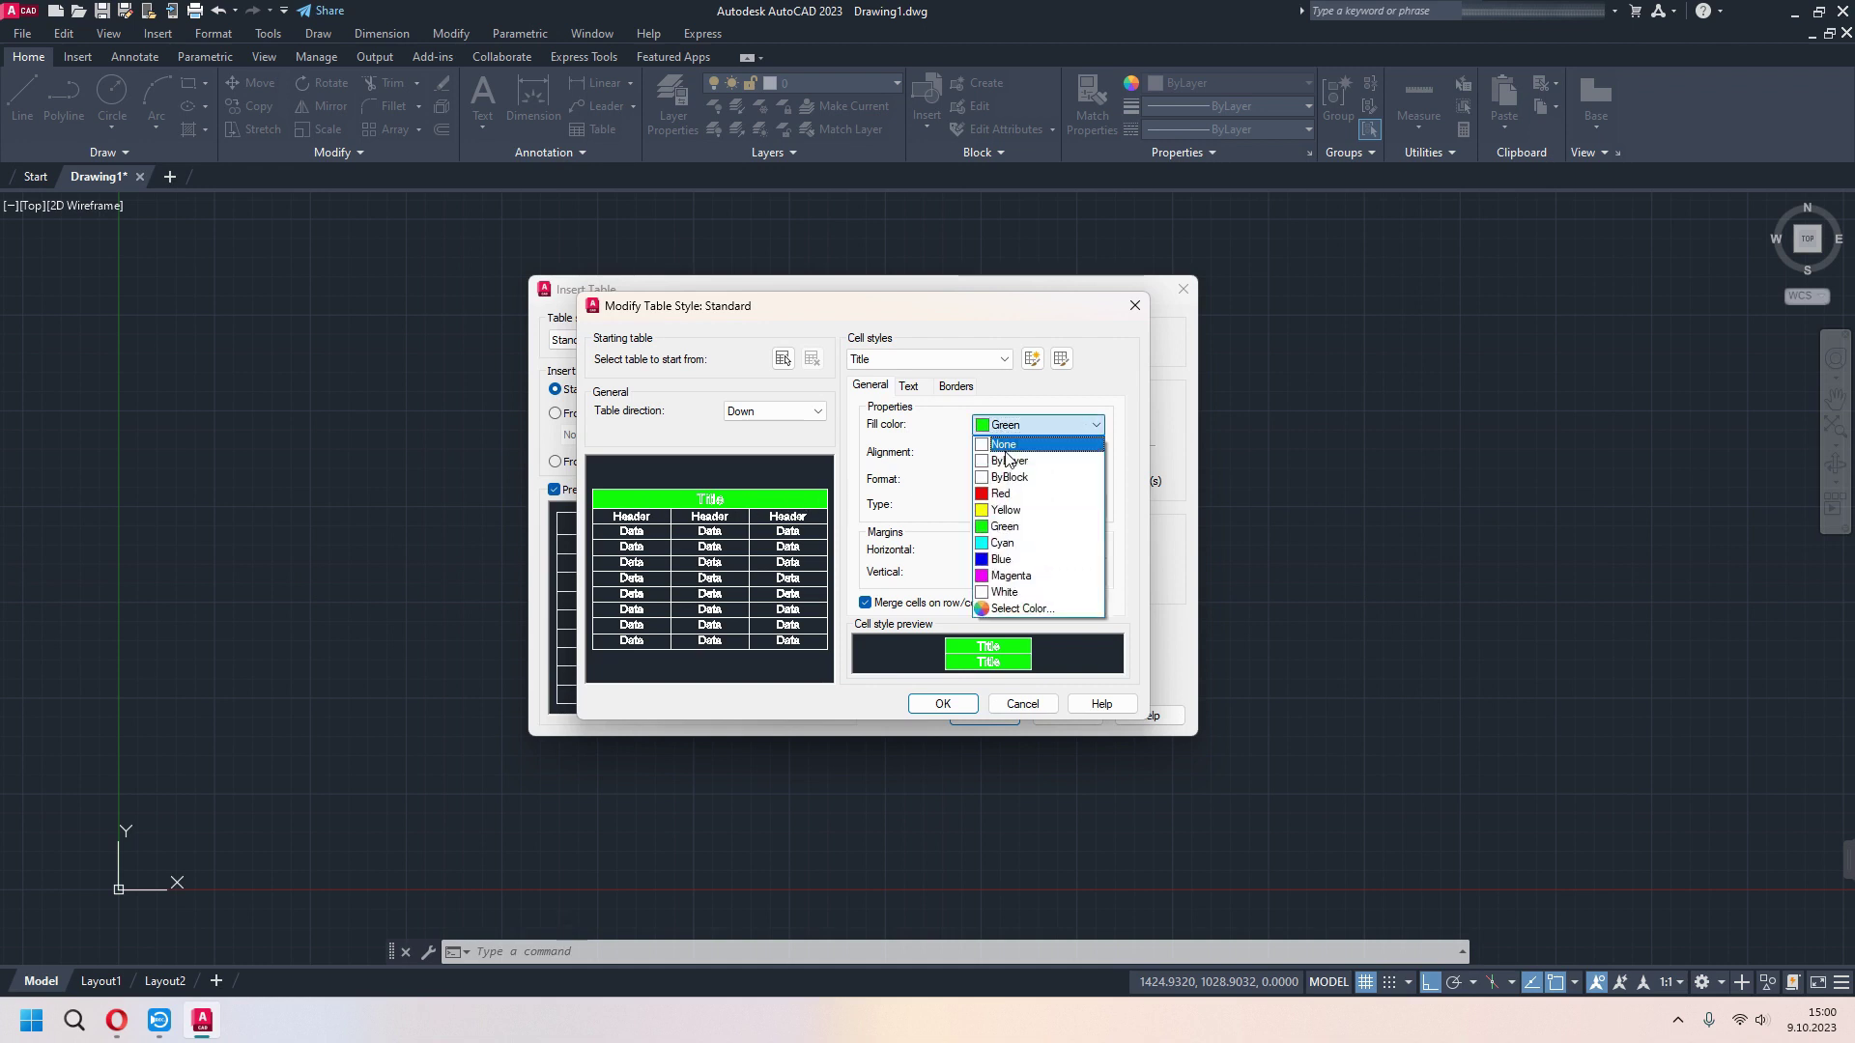
pyautogui.click(1015, 577)
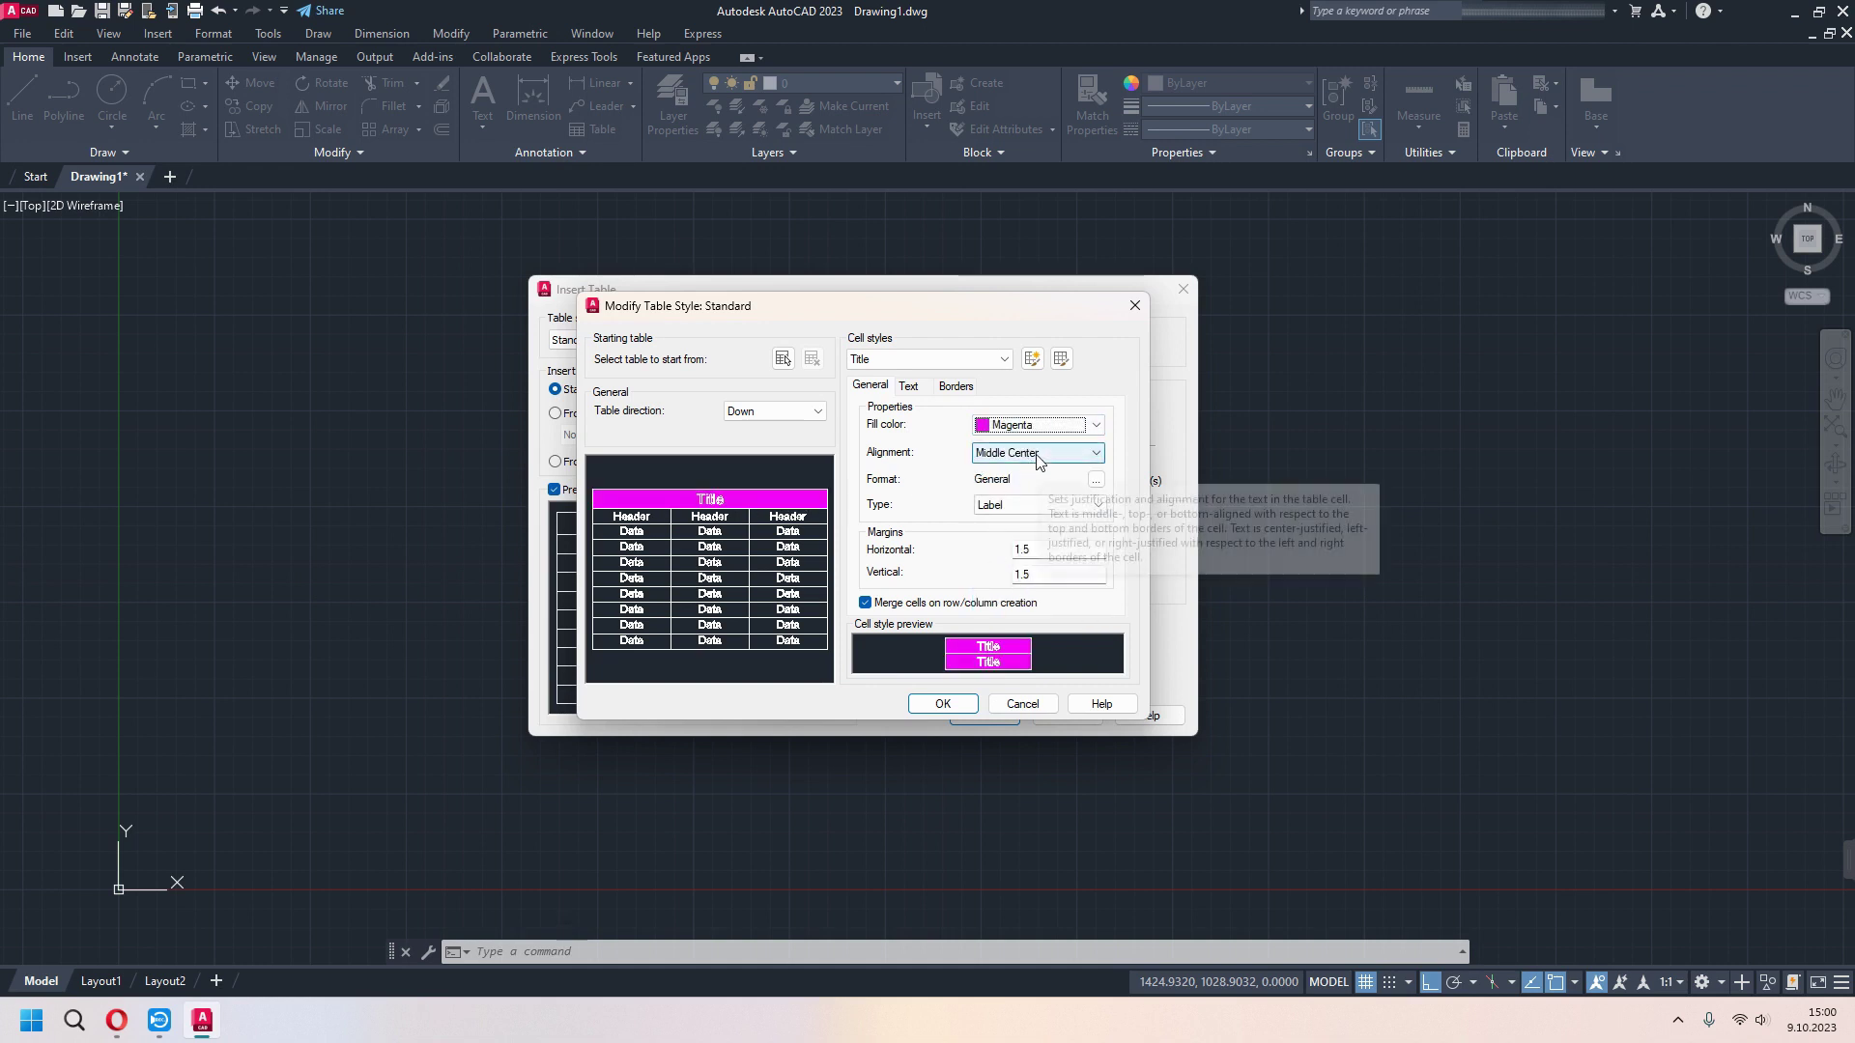
# Try Top Left and Bottom Left alignment, then restore Middle Center for Title cells
pyautogui.click(1050, 456)
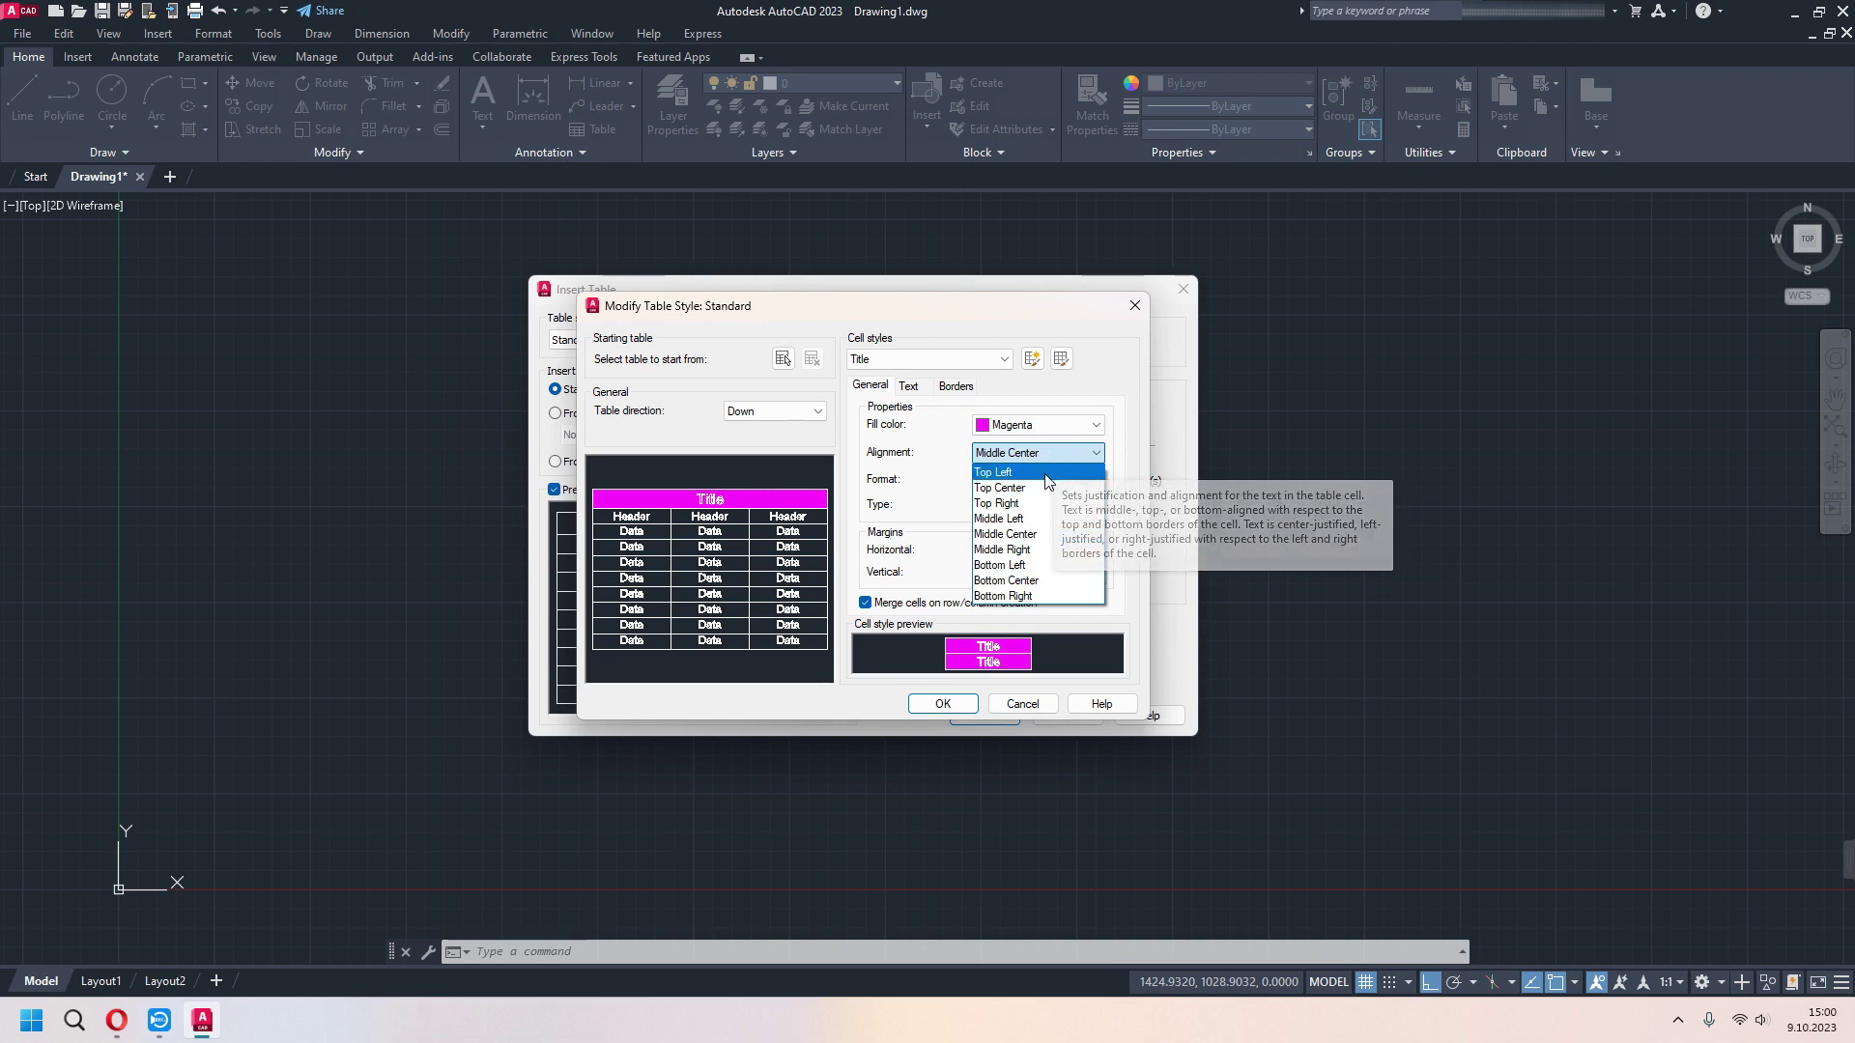
pyautogui.click(995, 472)
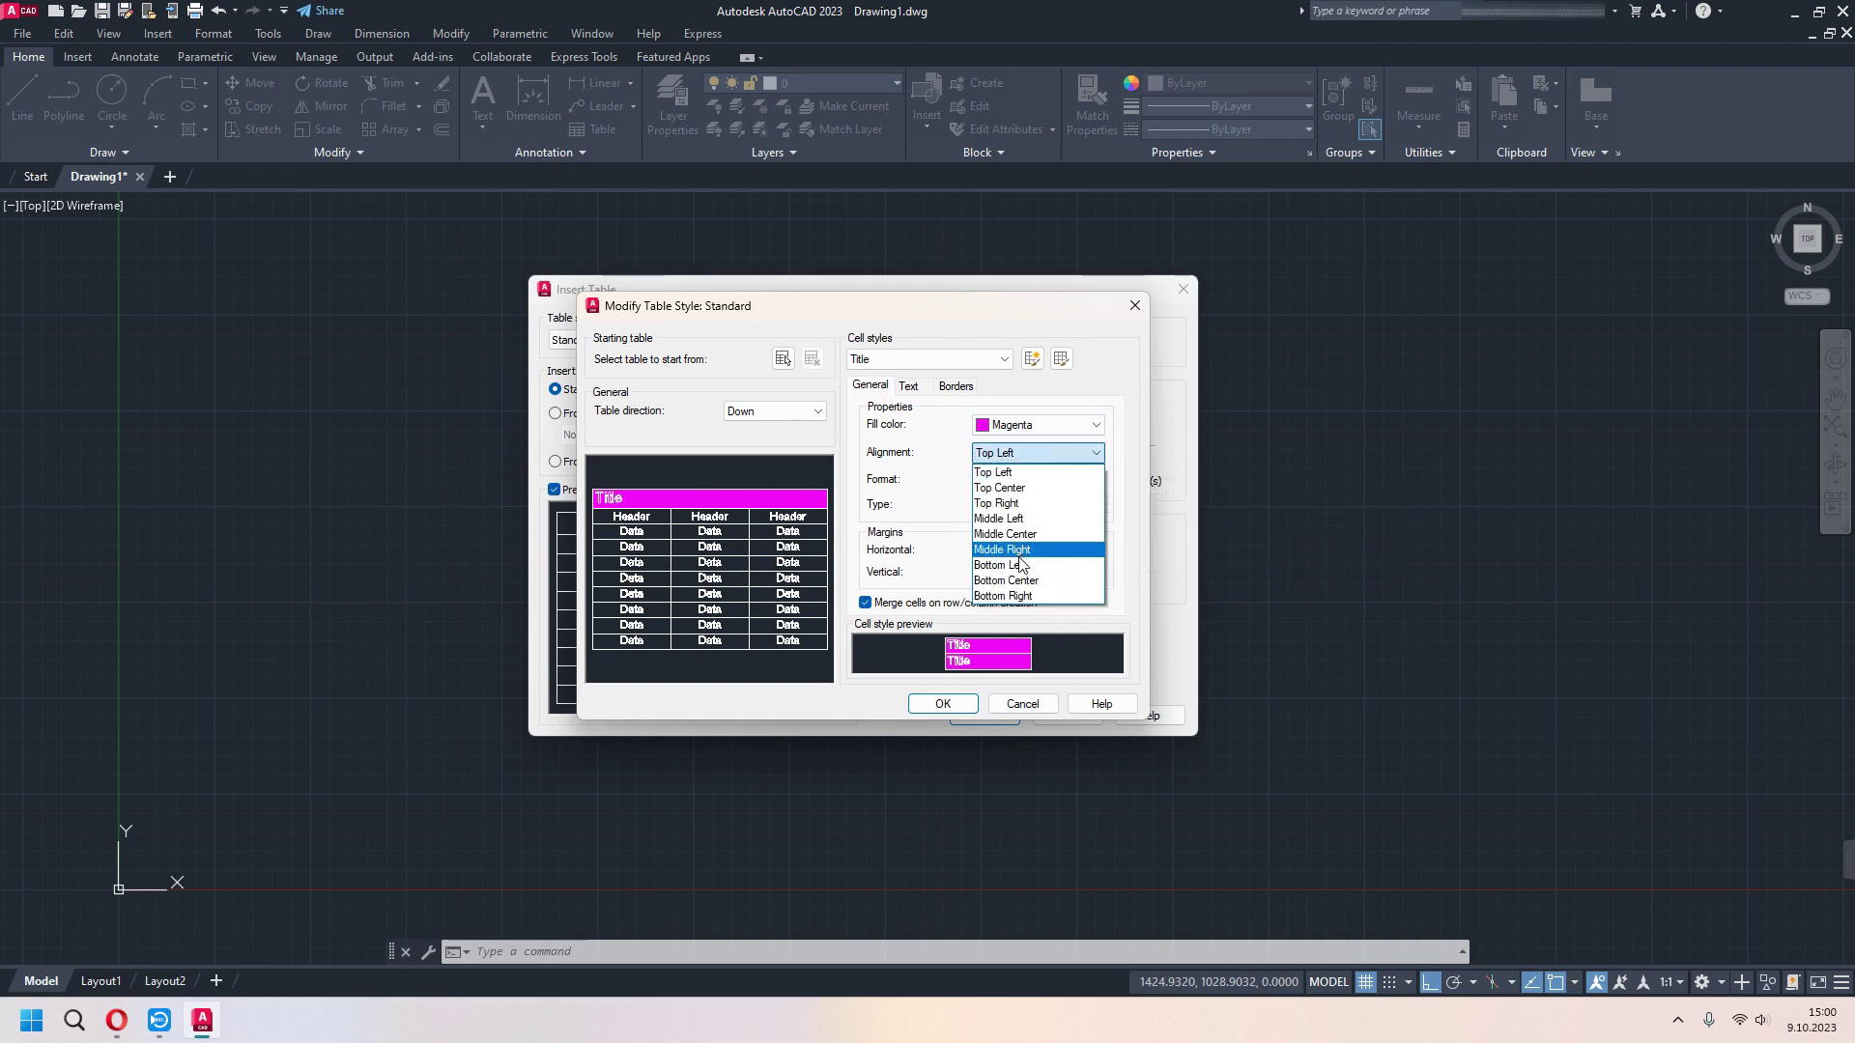
pyautogui.click(1024, 565)
pyautogui.click(1035, 454)
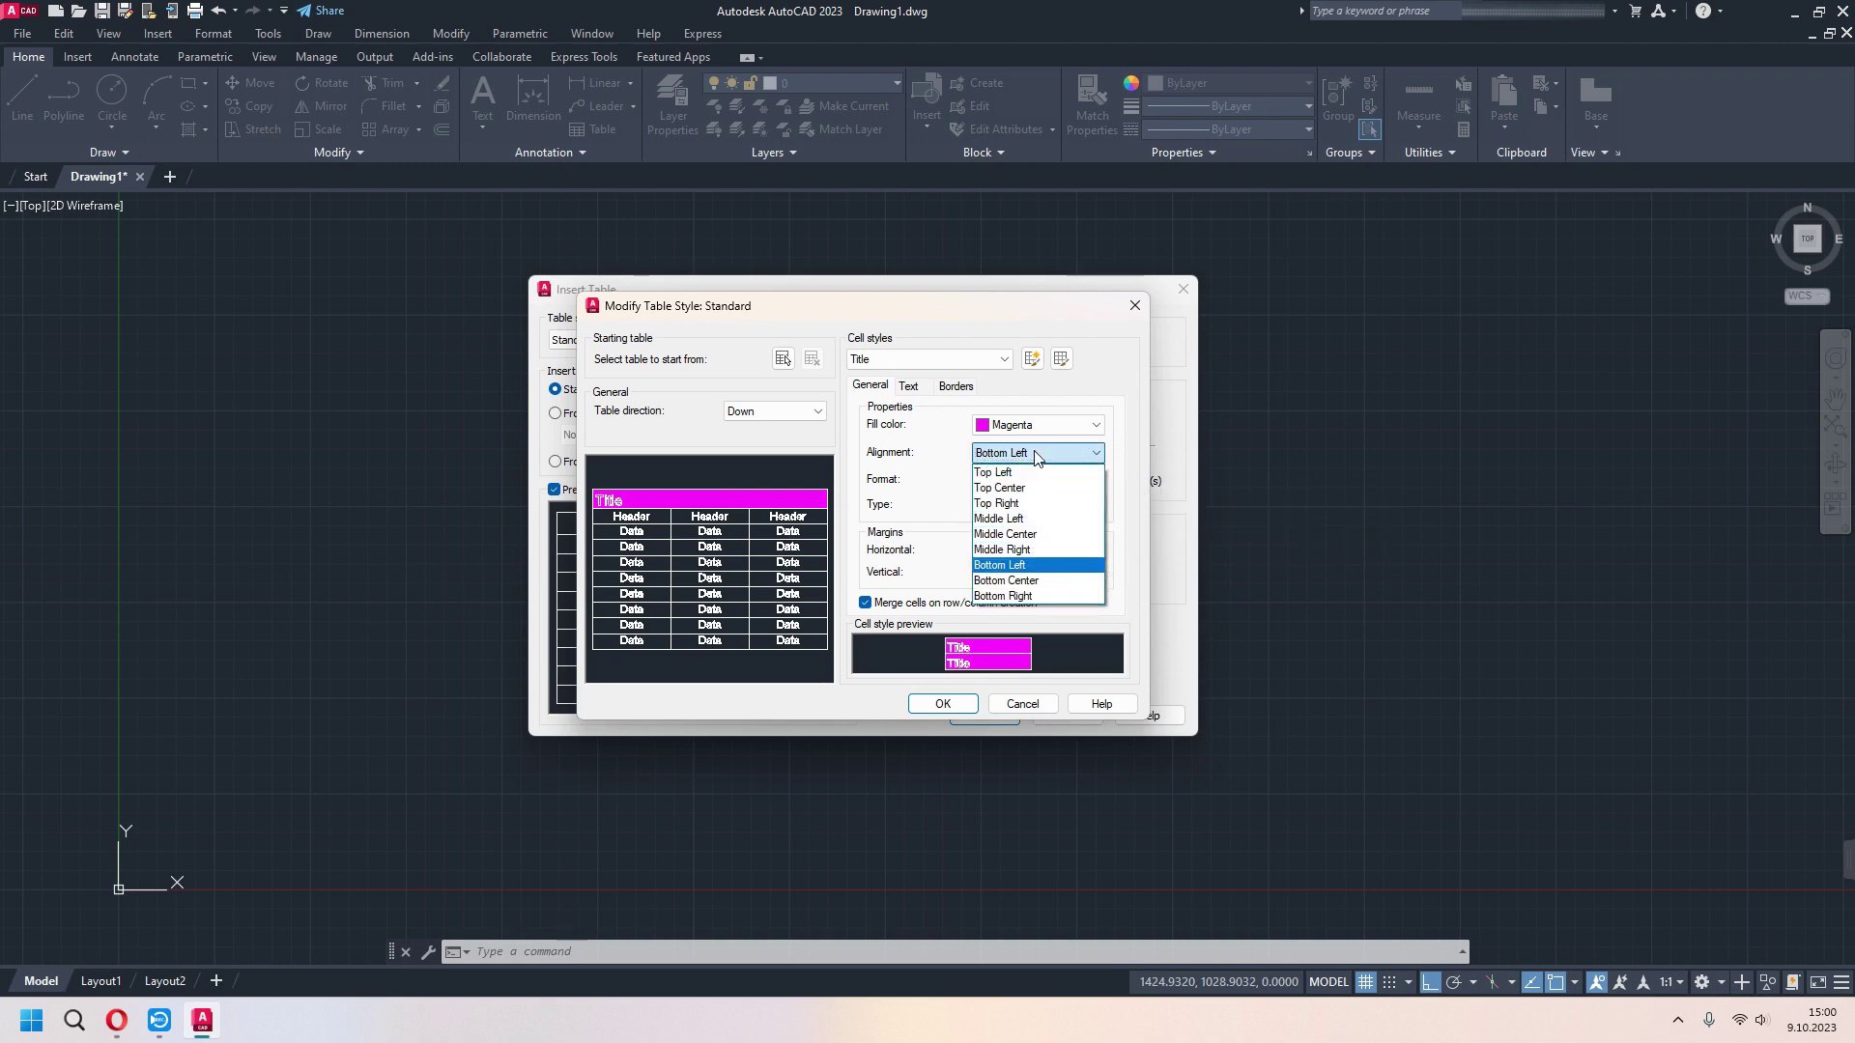
pyautogui.click(1038, 537)
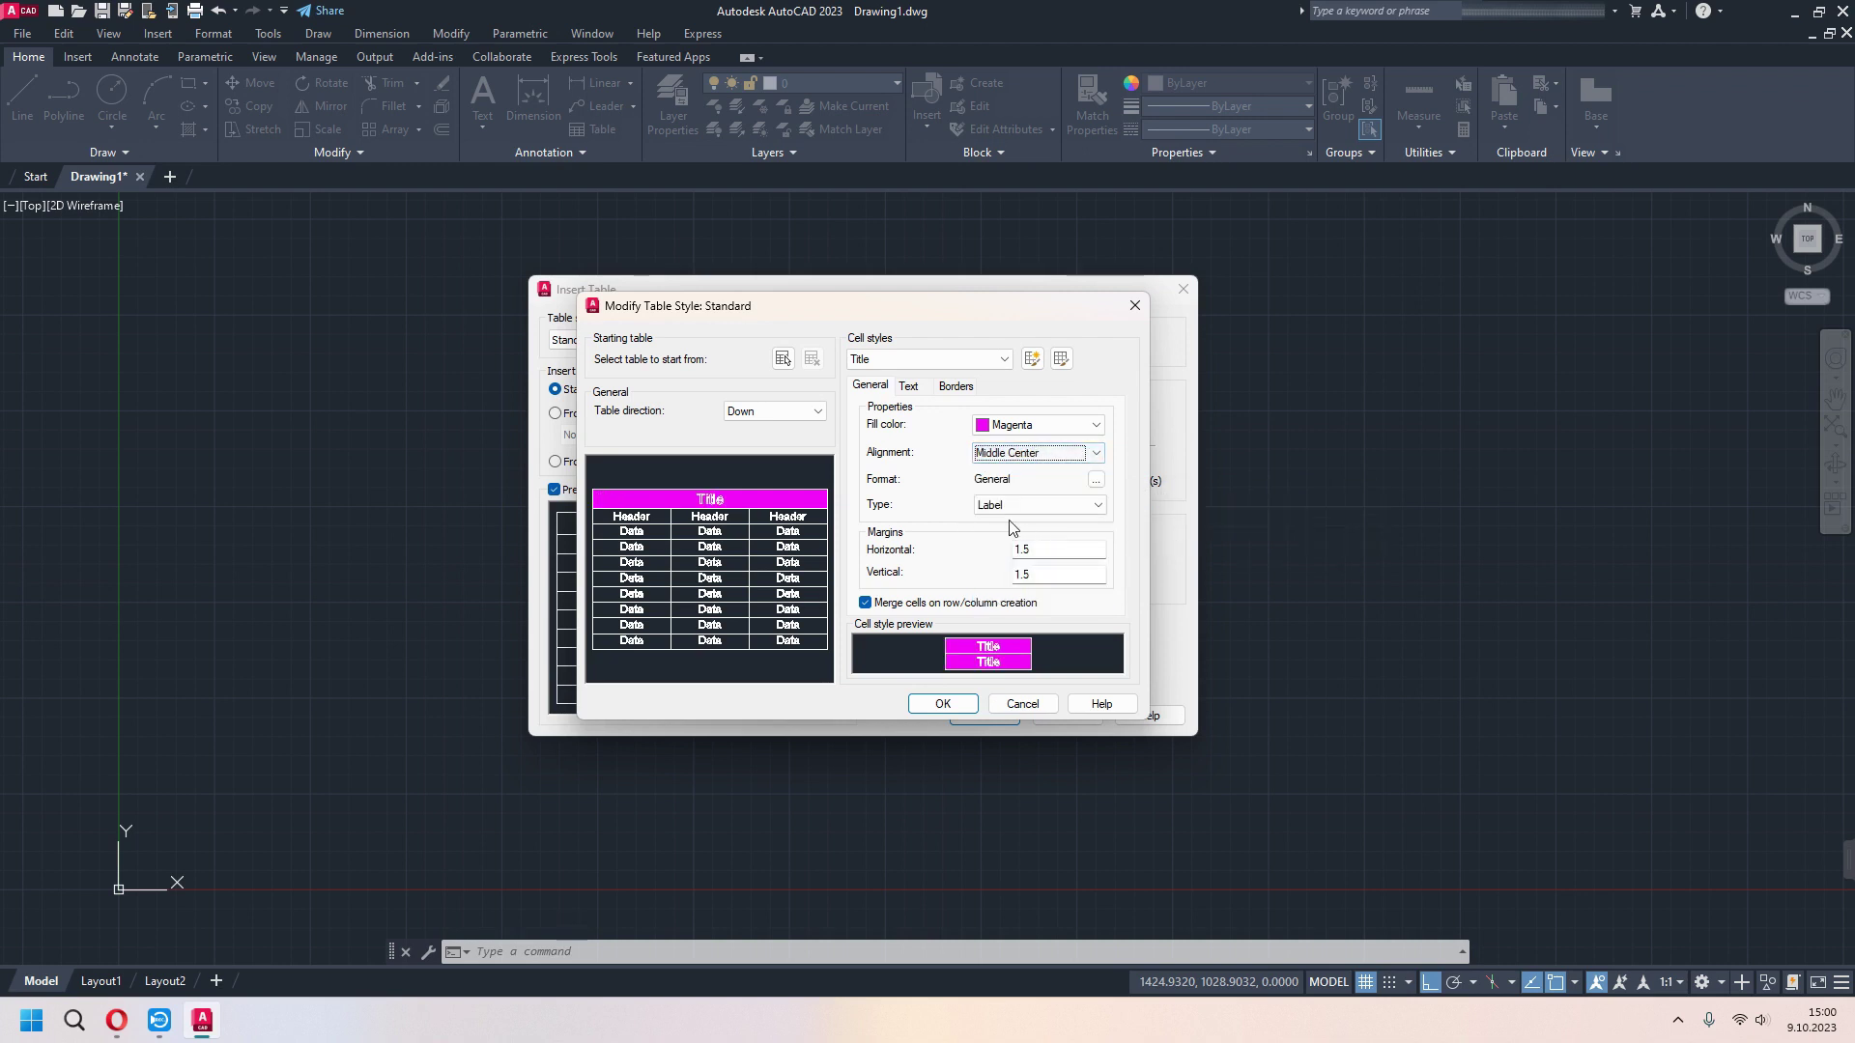
# Check the Title cell format, leaving it General, and switch the cell type from Data back to Label
pyautogui.click(1096, 480)
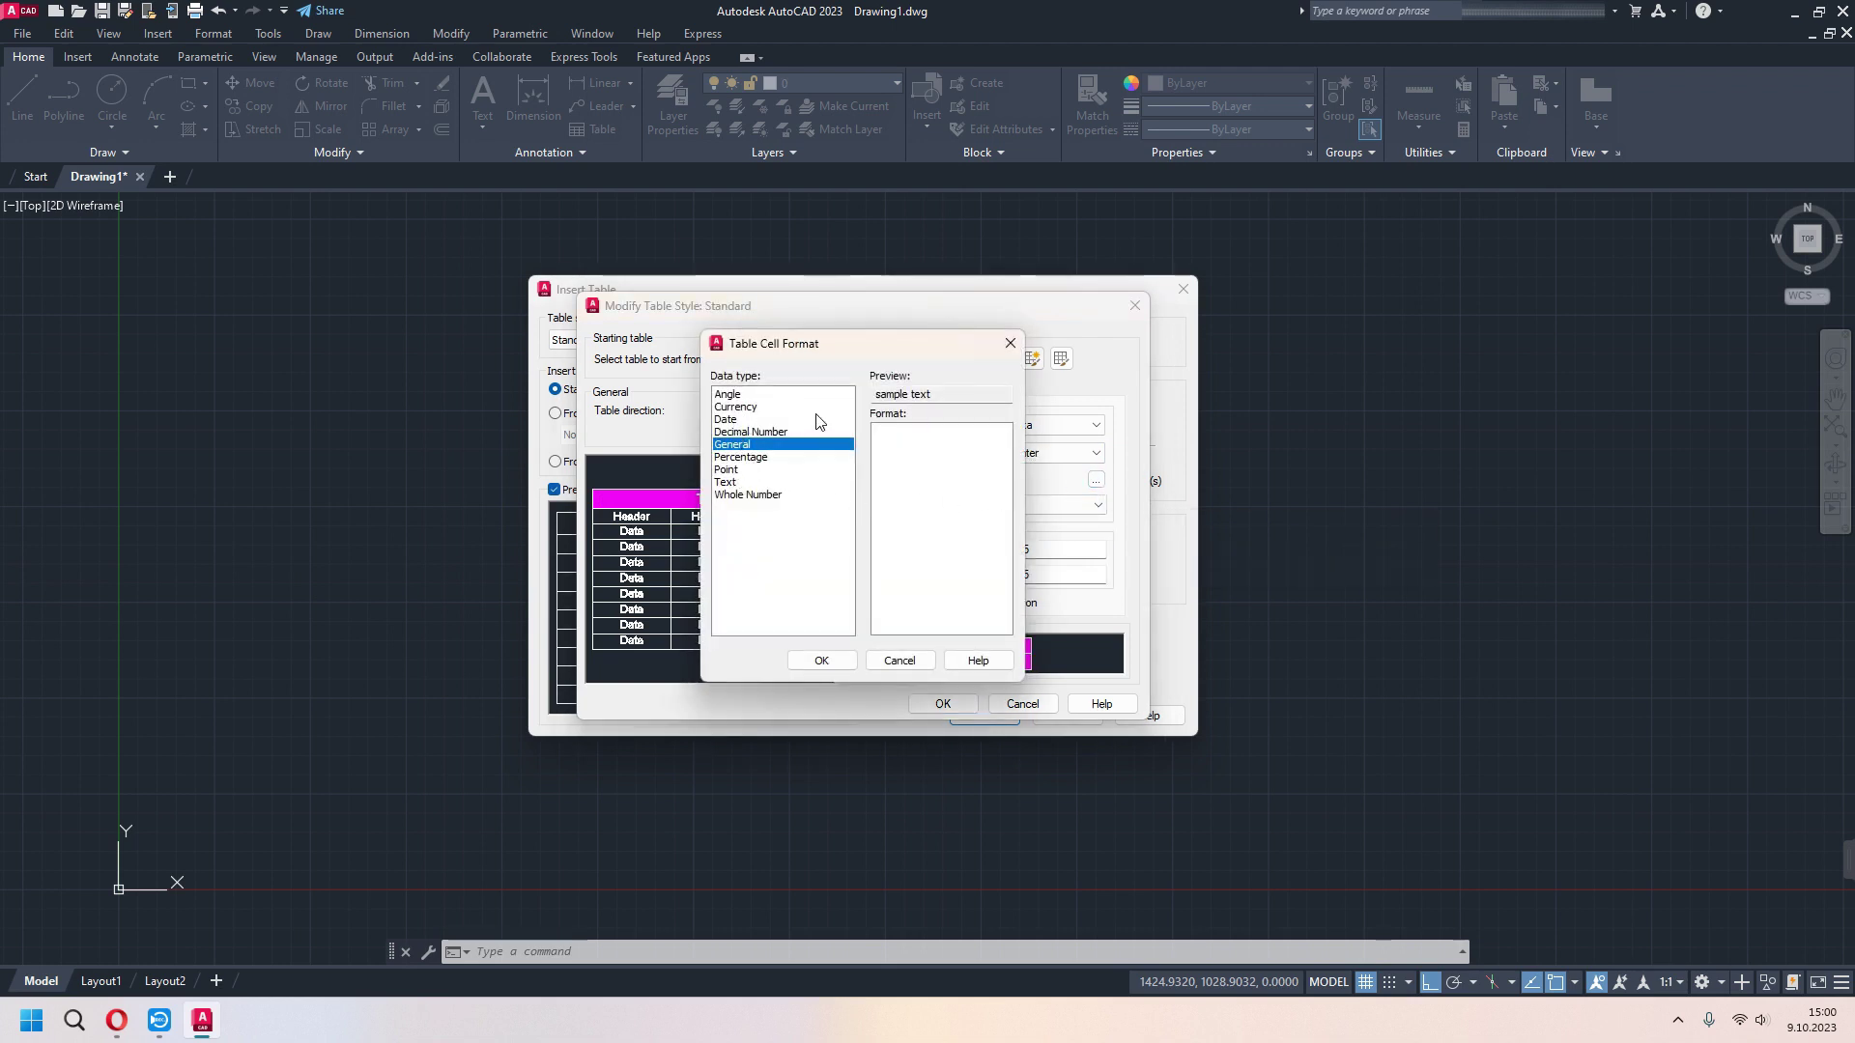
pyautogui.click(1011, 343)
pyautogui.click(1080, 506)
pyautogui.click(990, 522)
pyautogui.click(1016, 537)
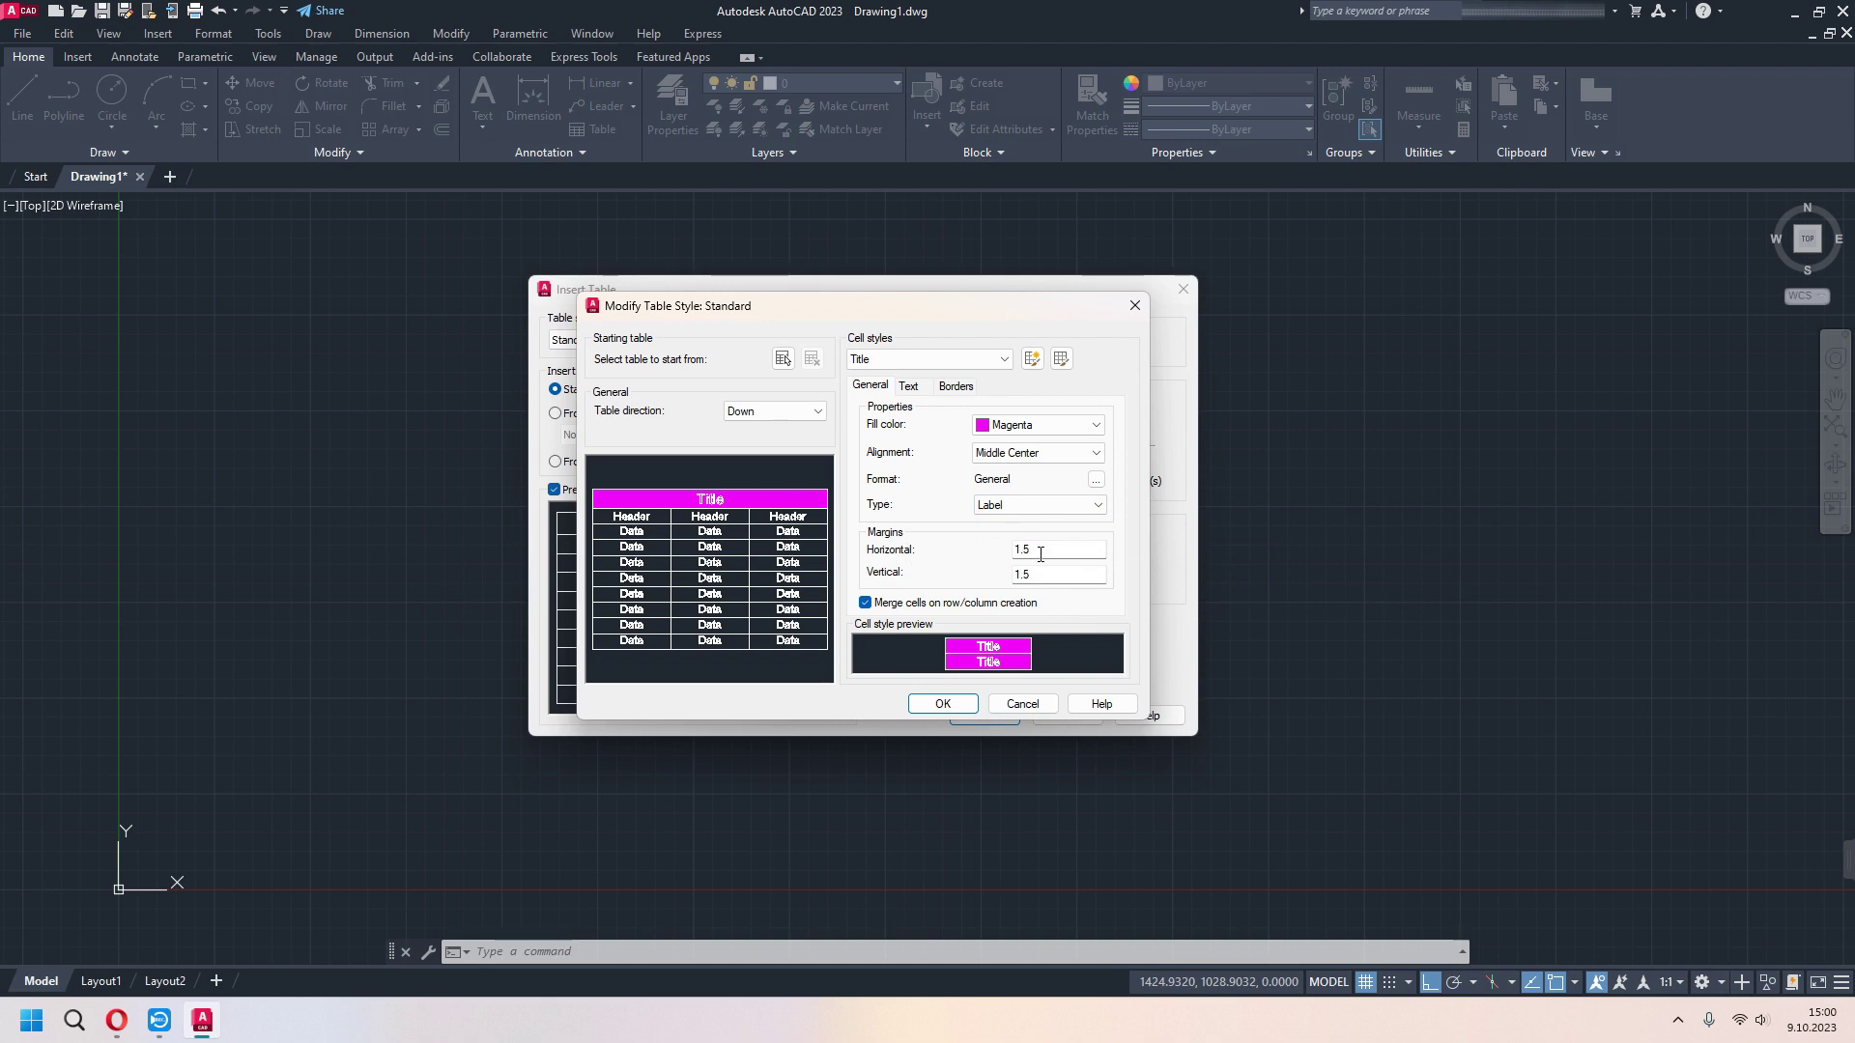
pyautogui.moveTo(1038, 548)
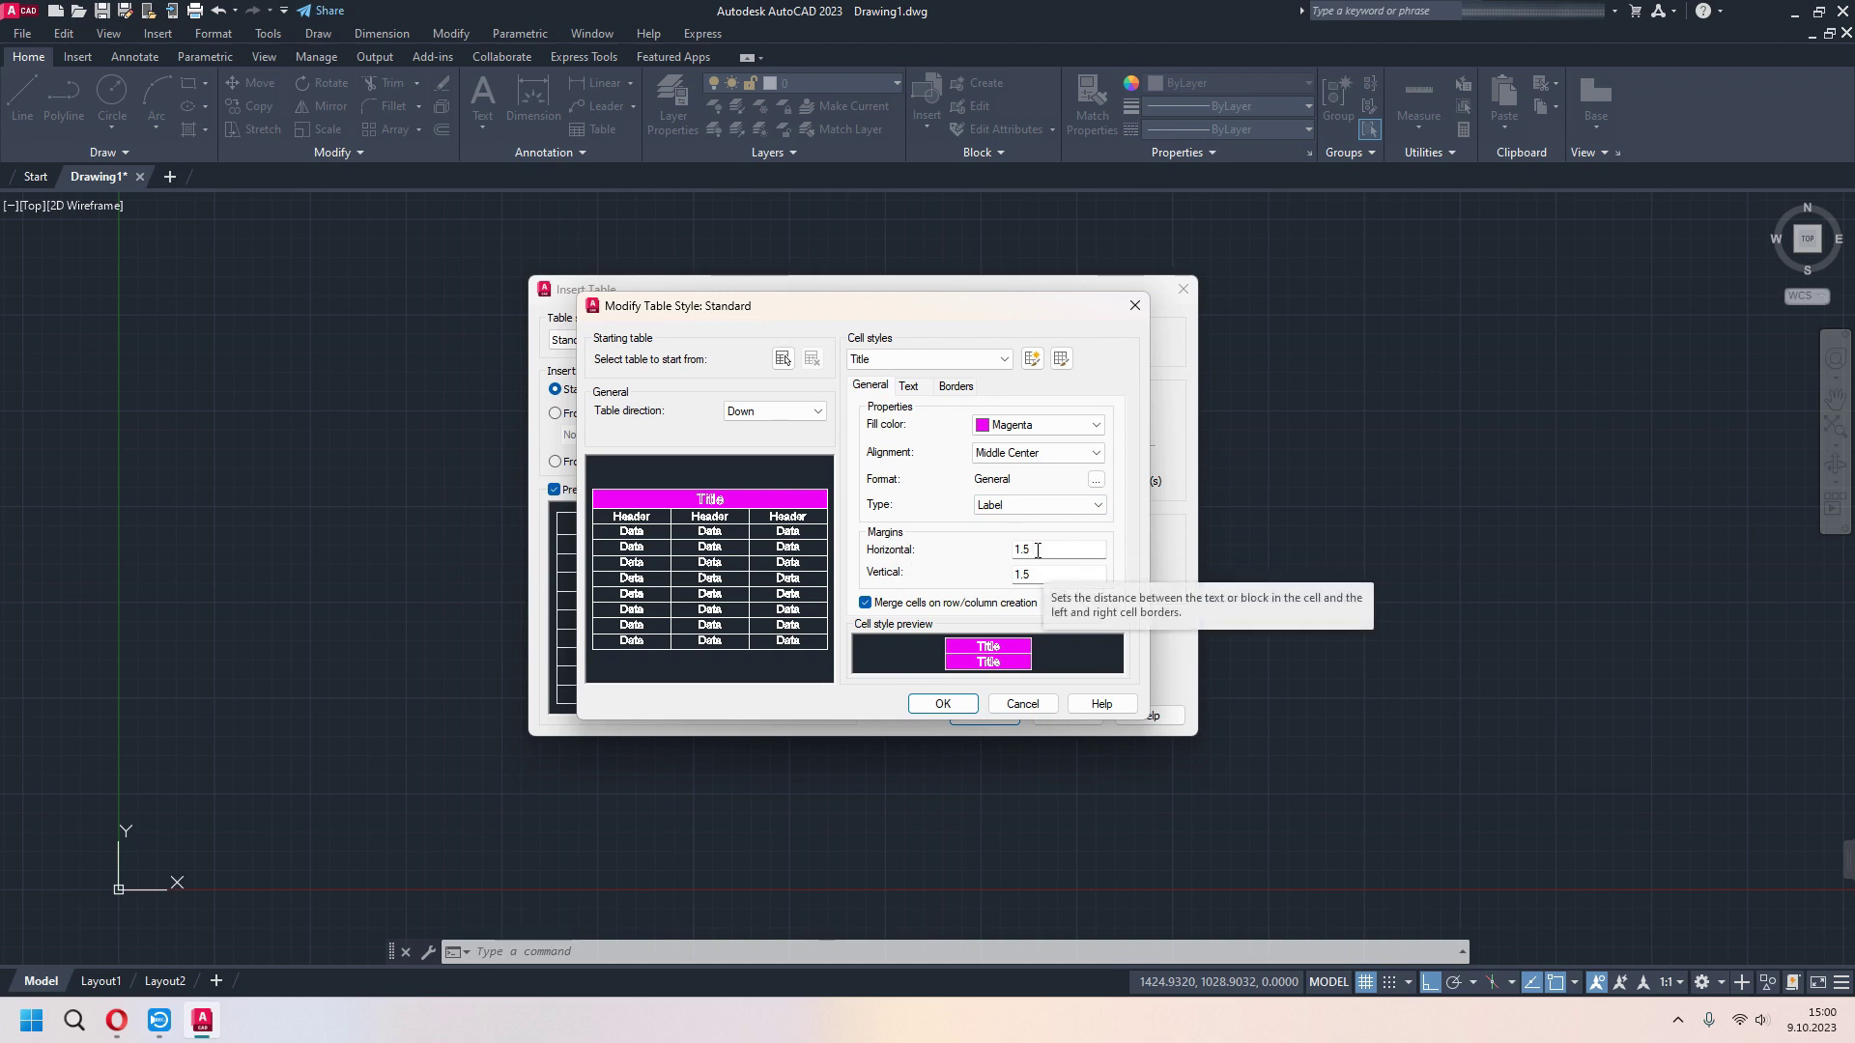
pyautogui.click(909, 388)
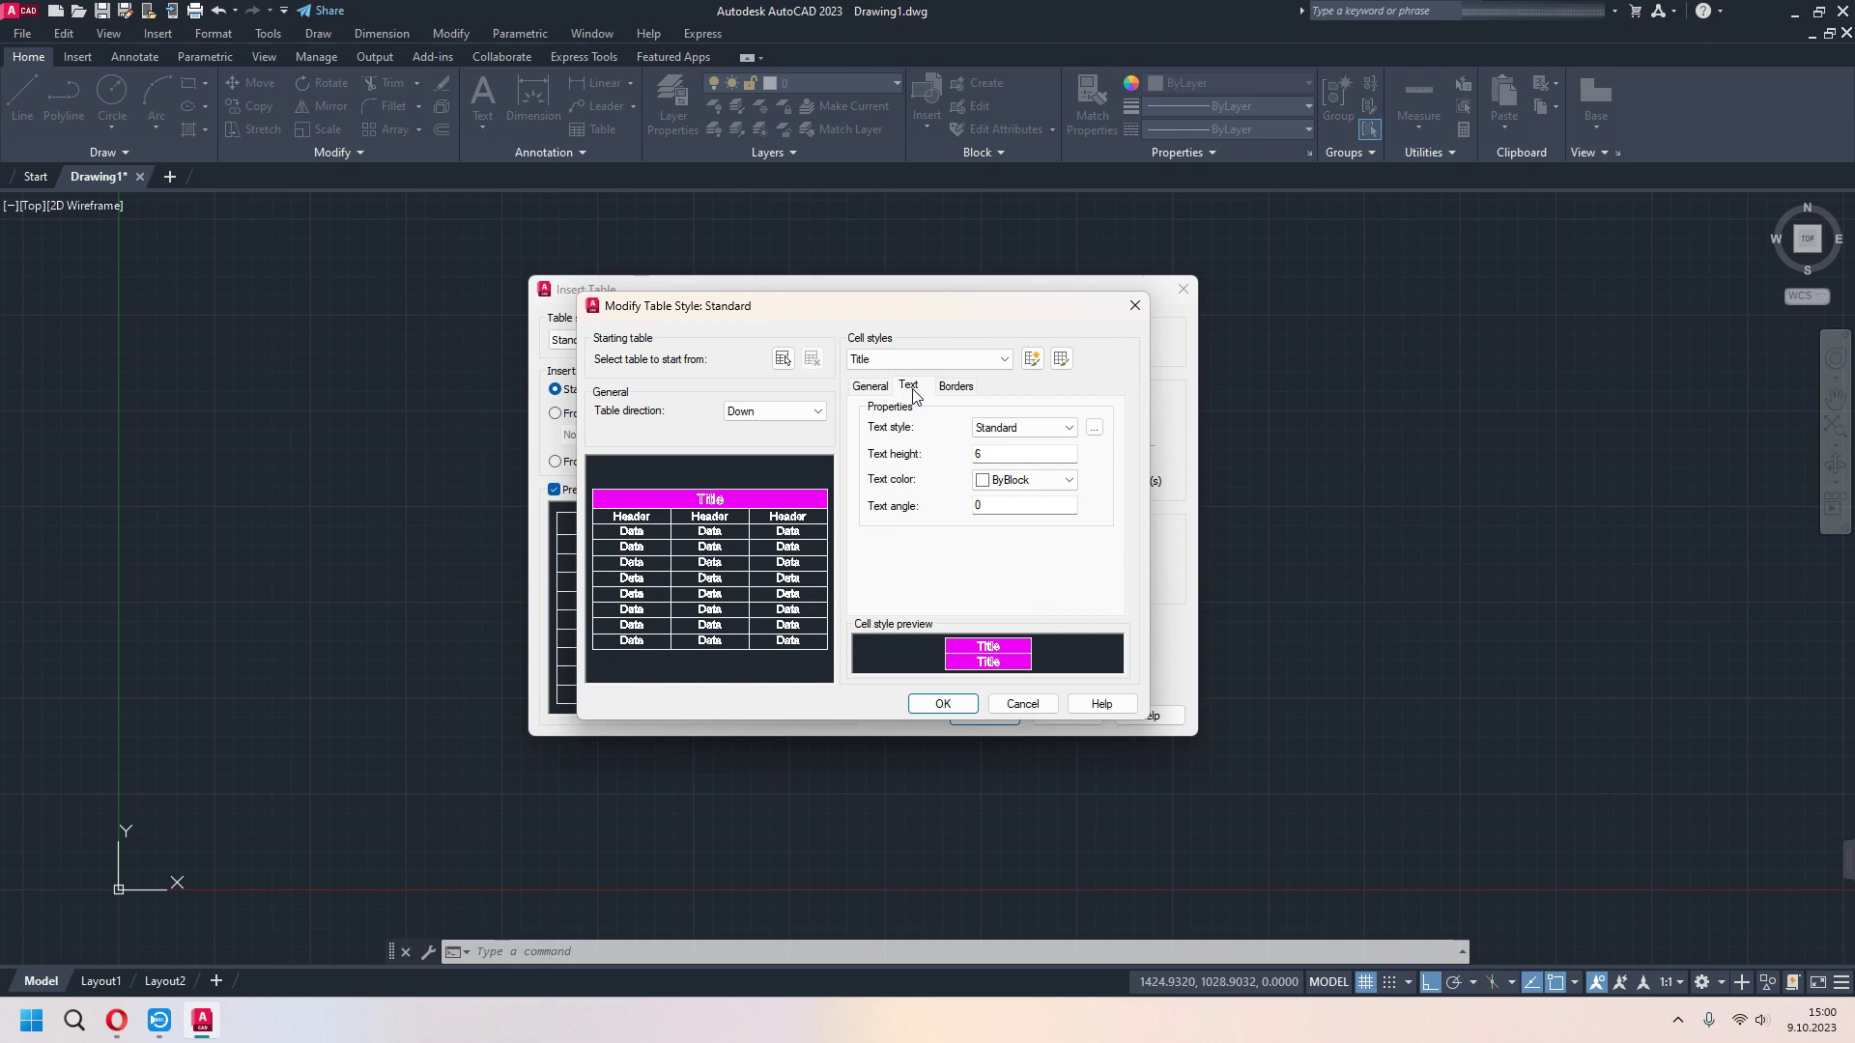
pyautogui.click(873, 388)
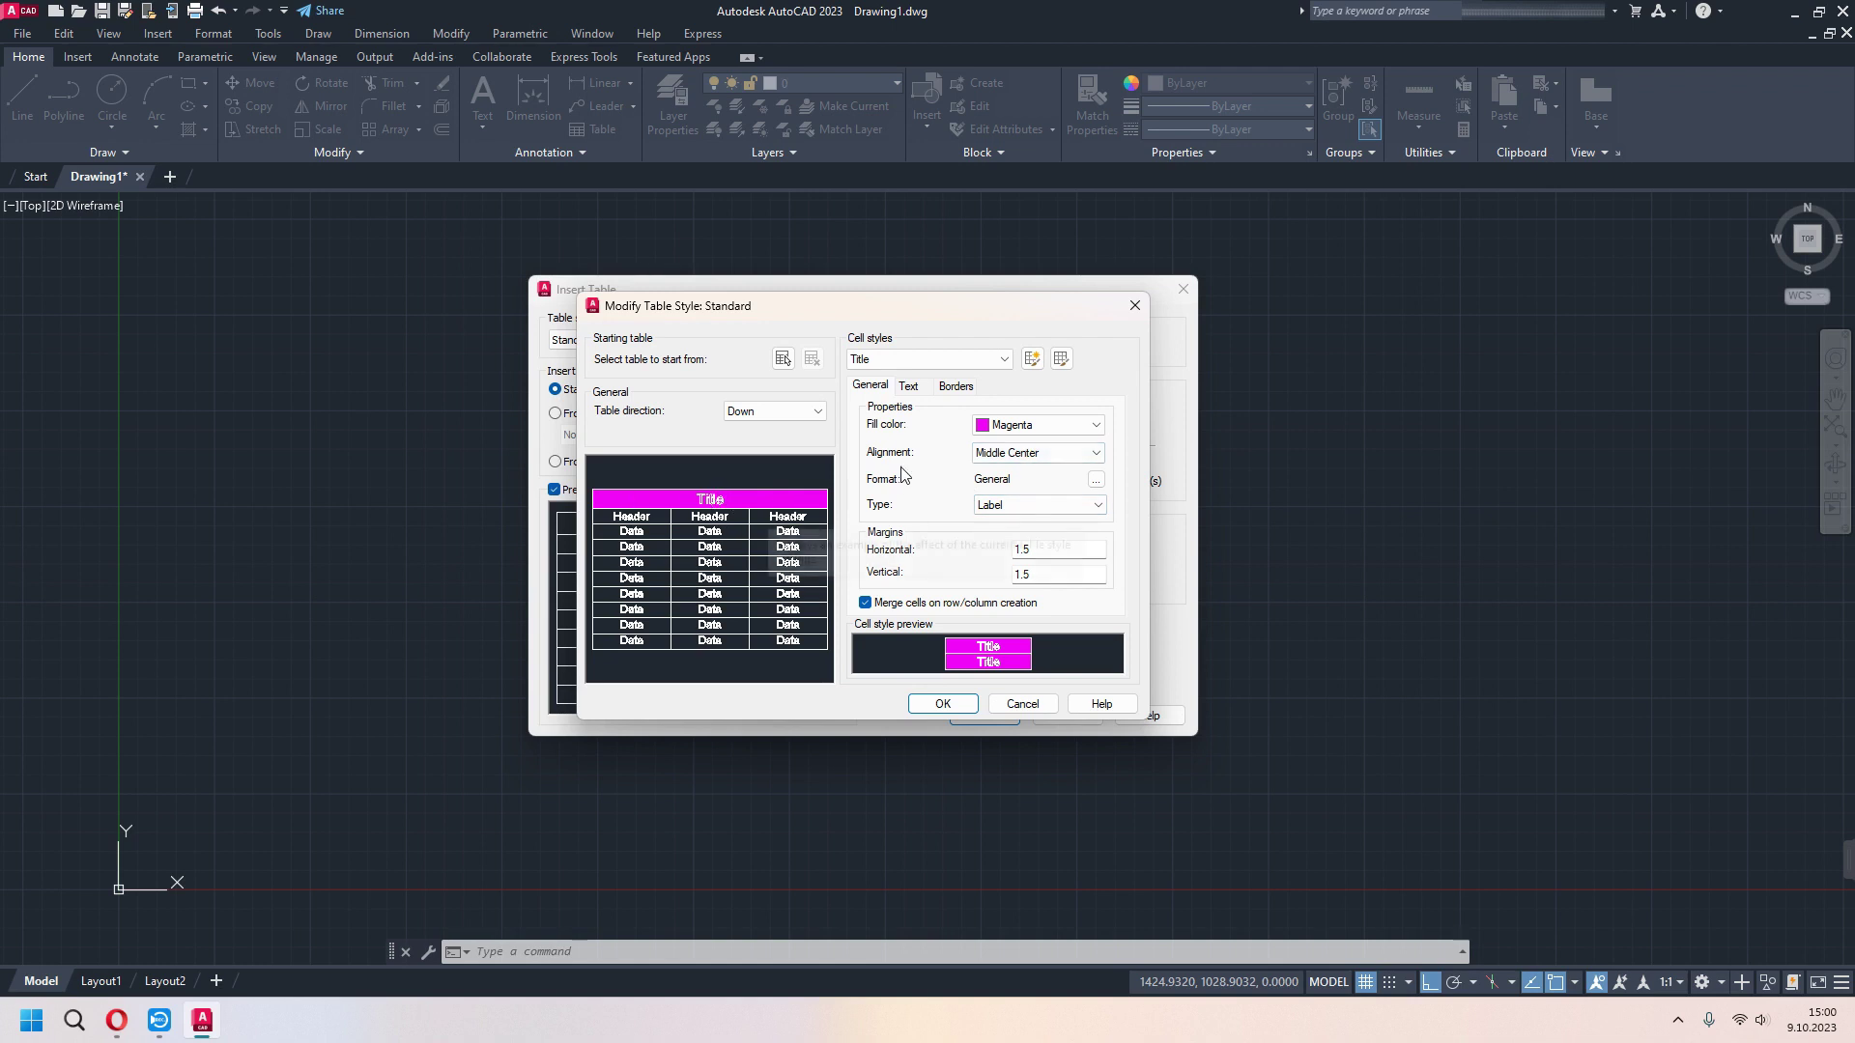
pyautogui.click(907, 388)
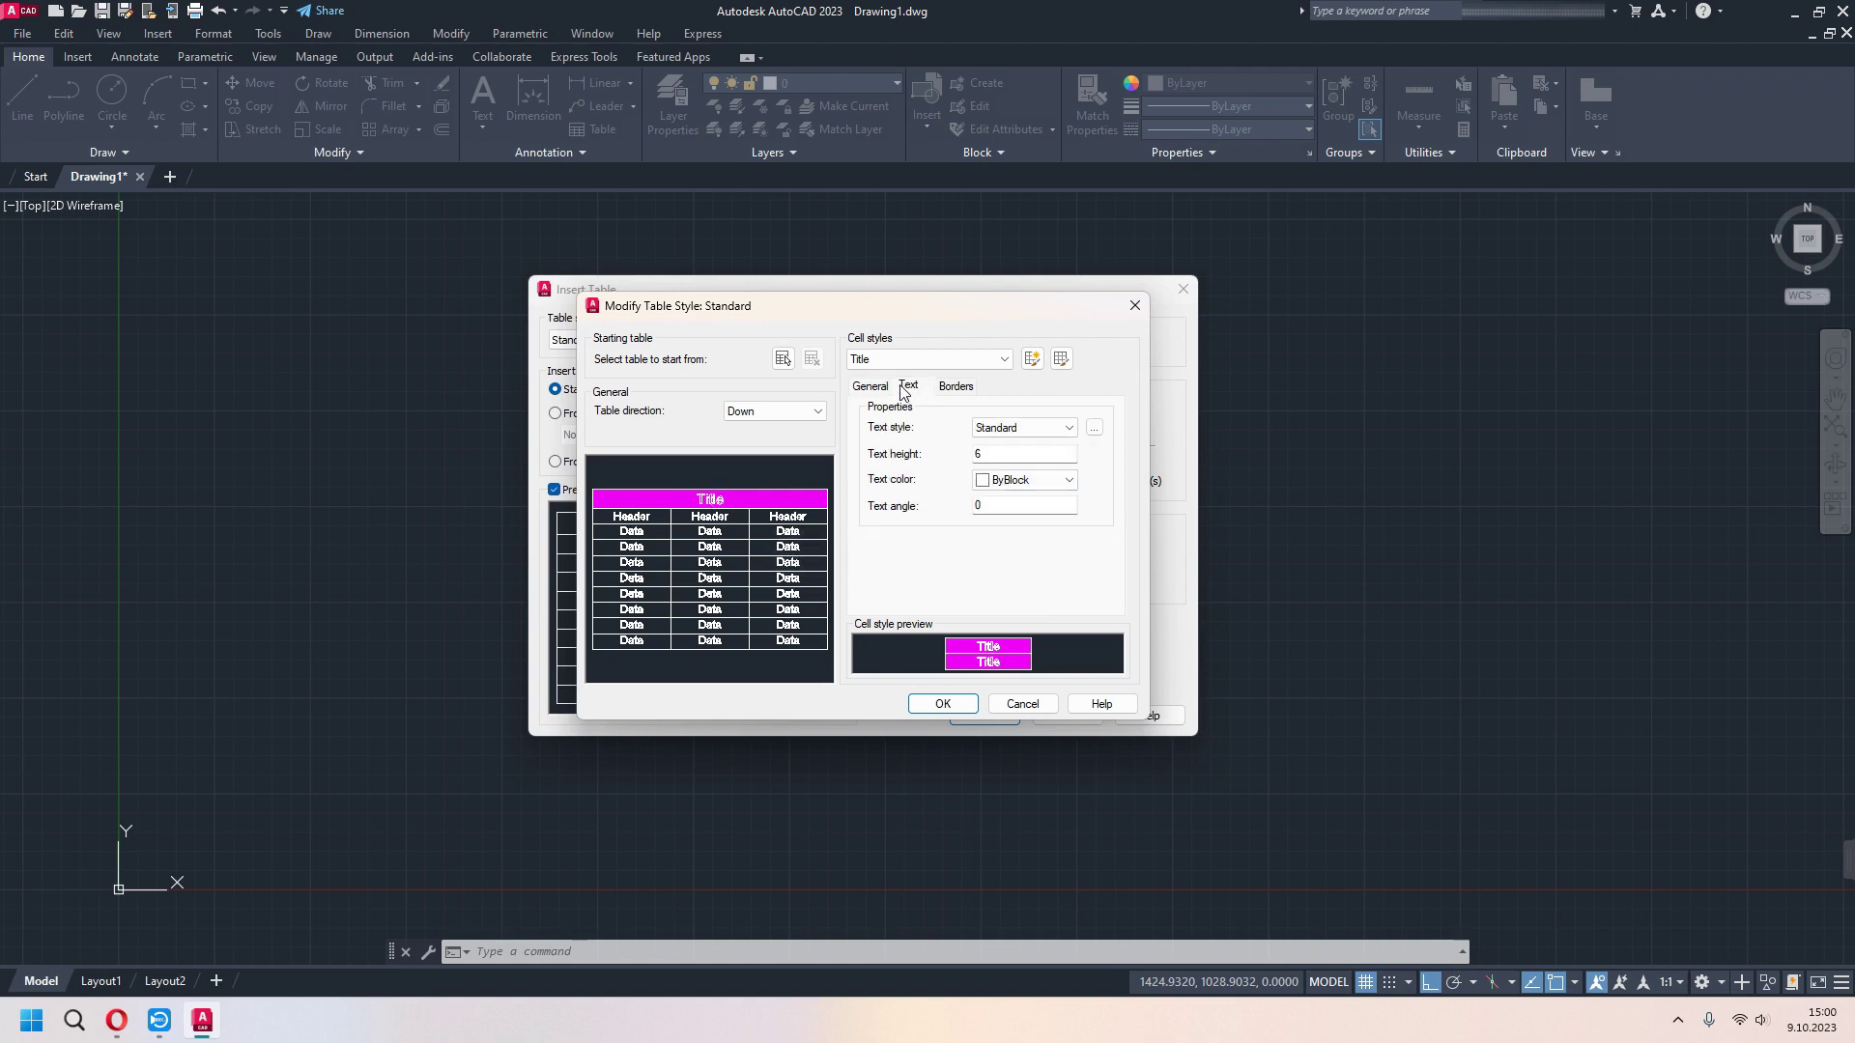
pyautogui.click(1066, 432)
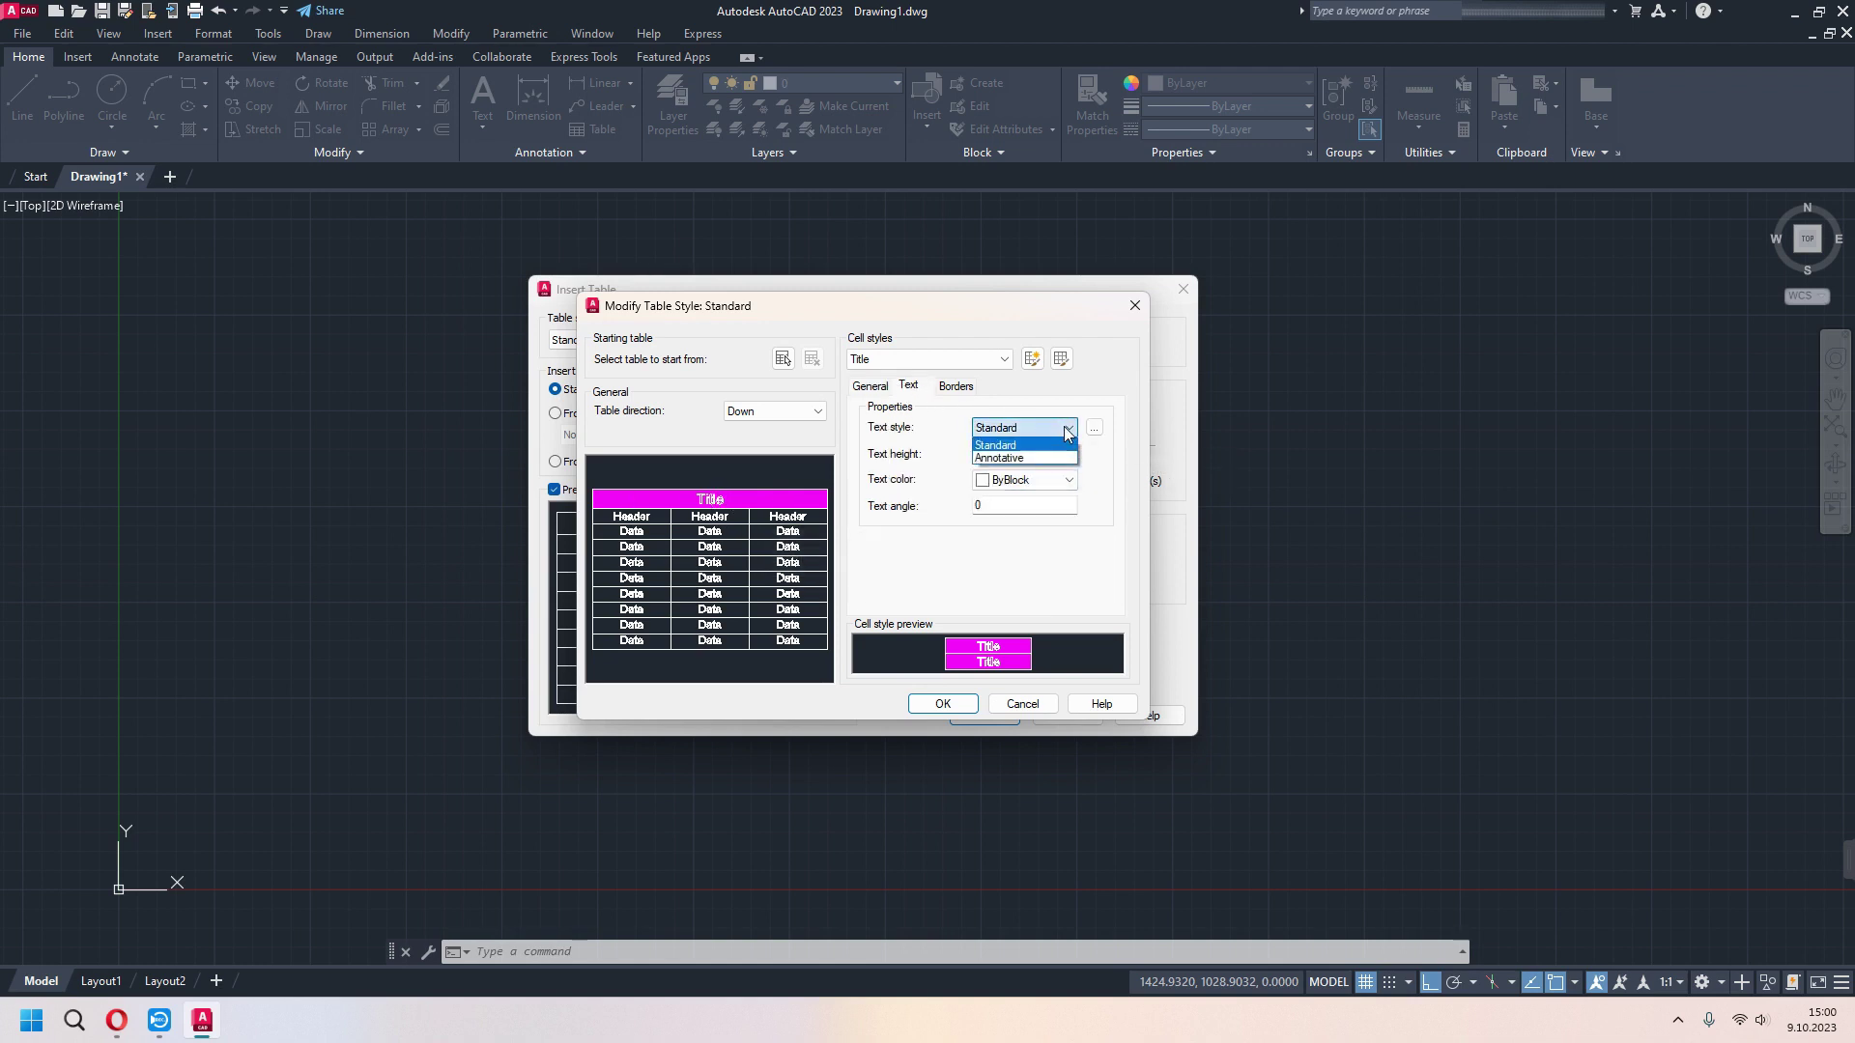
pyautogui.click(1093, 427)
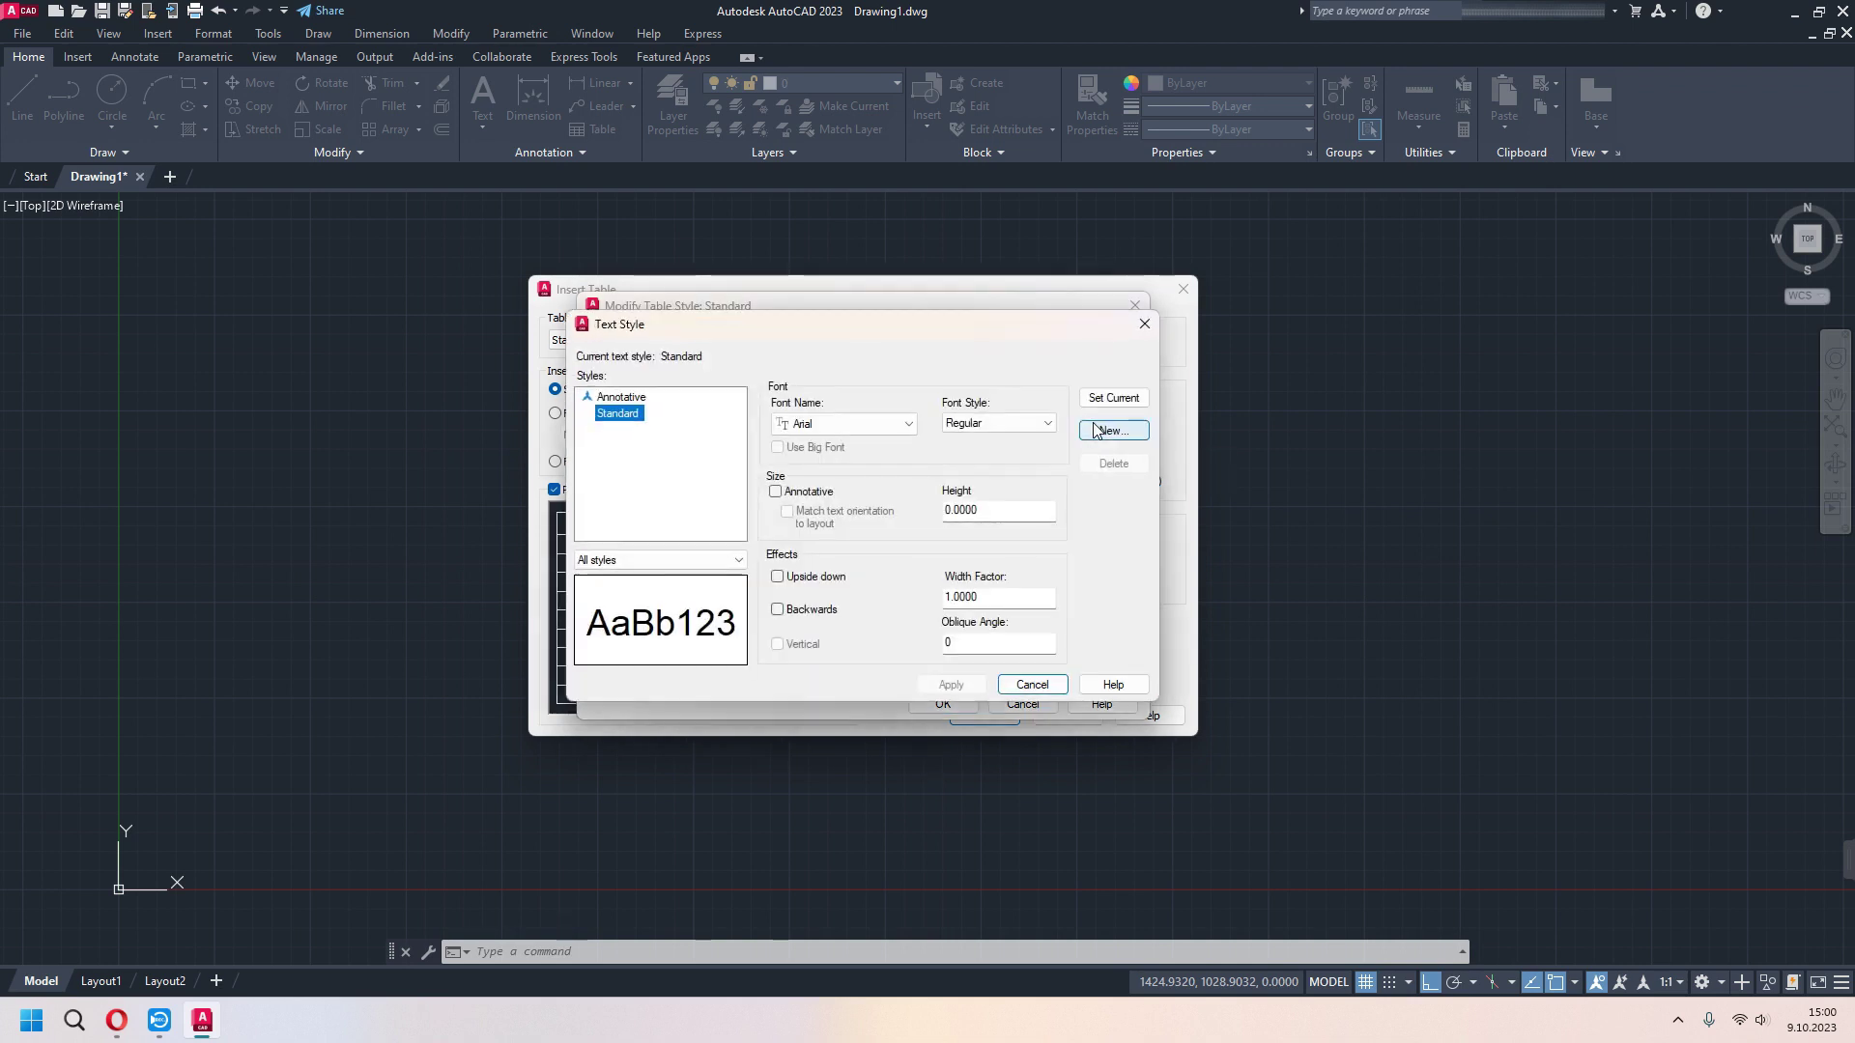
pyautogui.click(898, 427)
pyautogui.click(908, 424)
pyautogui.click(1044, 425)
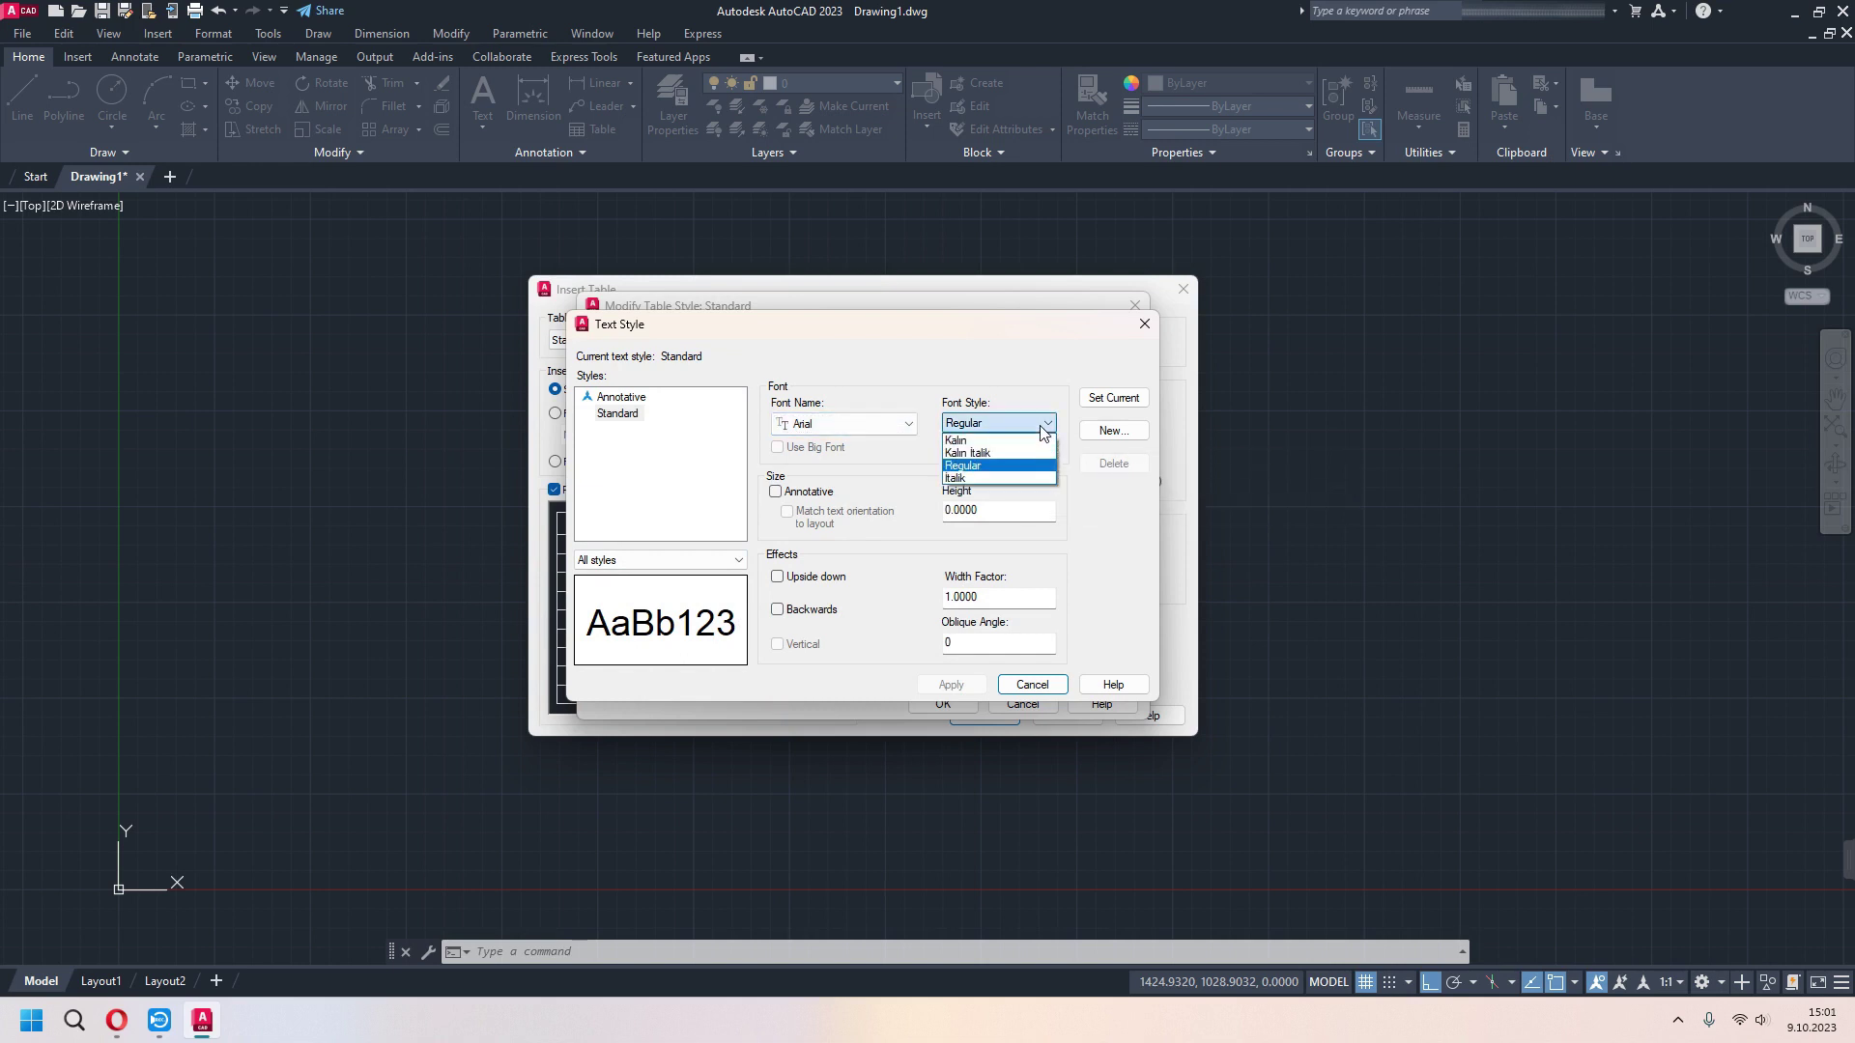
pyautogui.click(1046, 426)
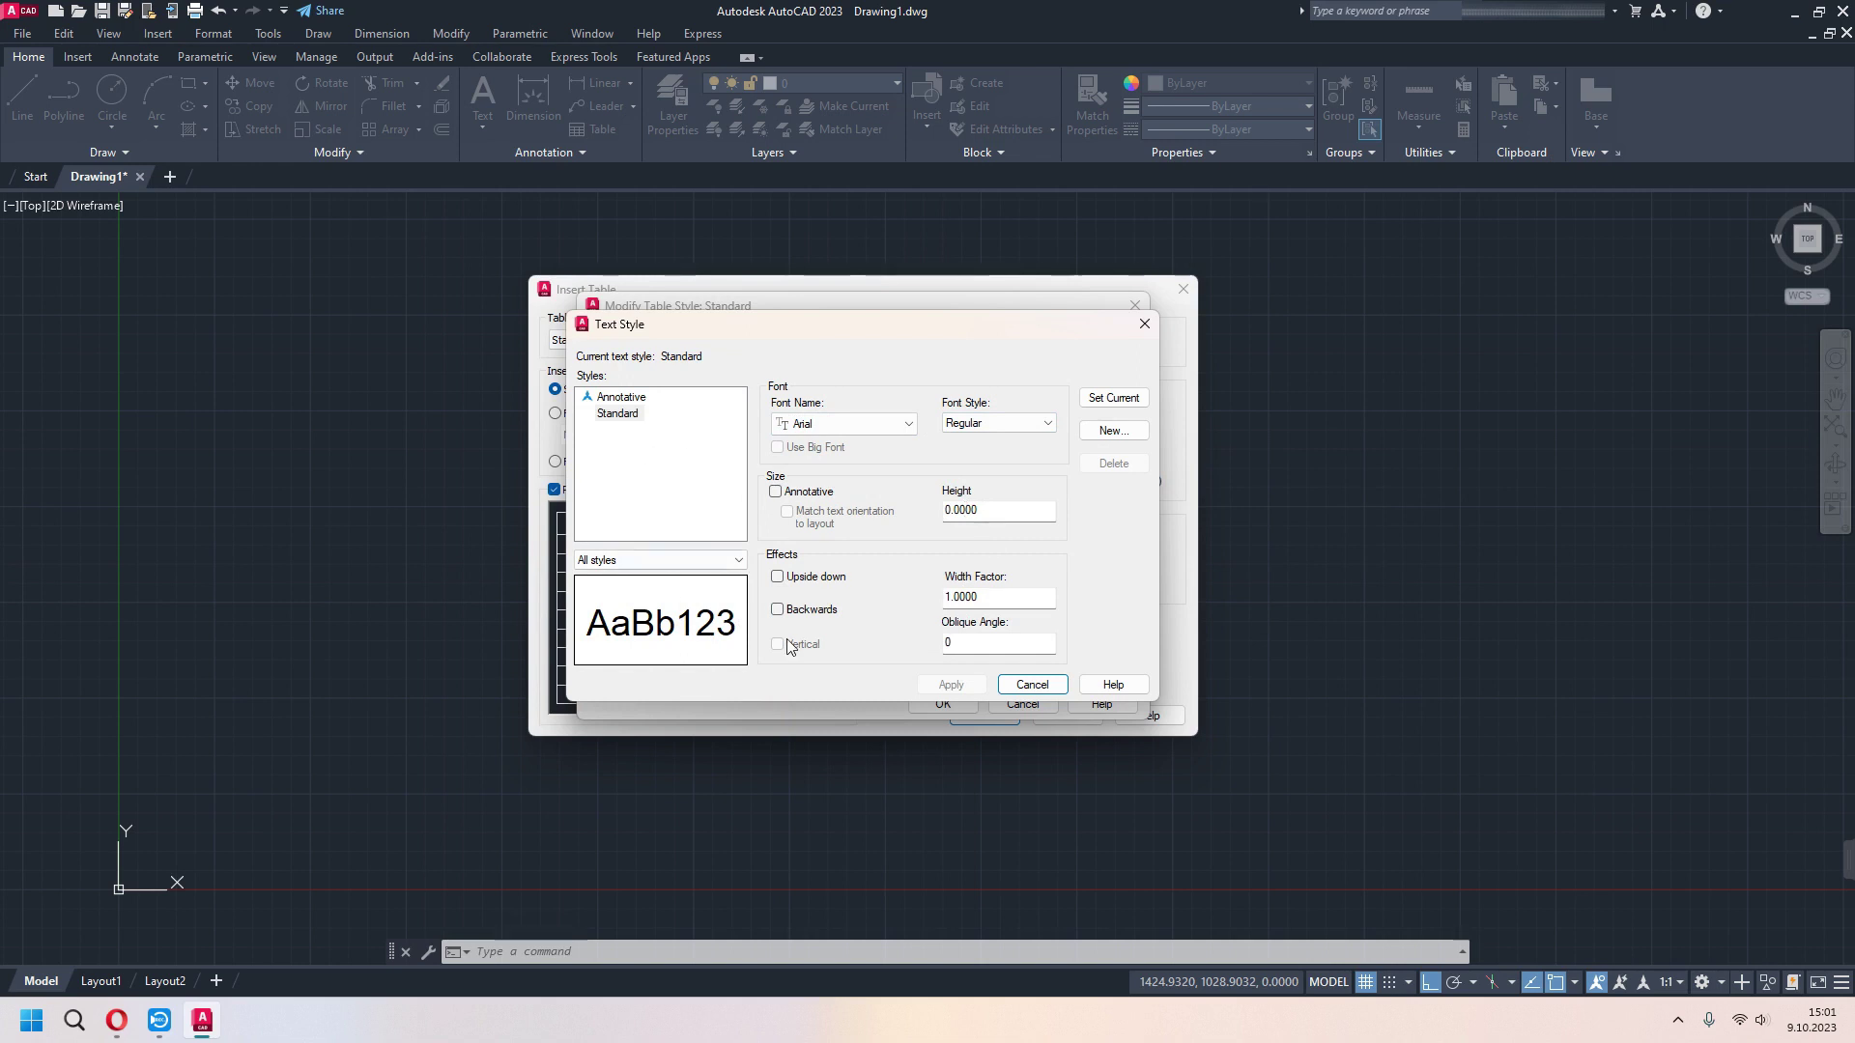
pyautogui.click(1047, 684)
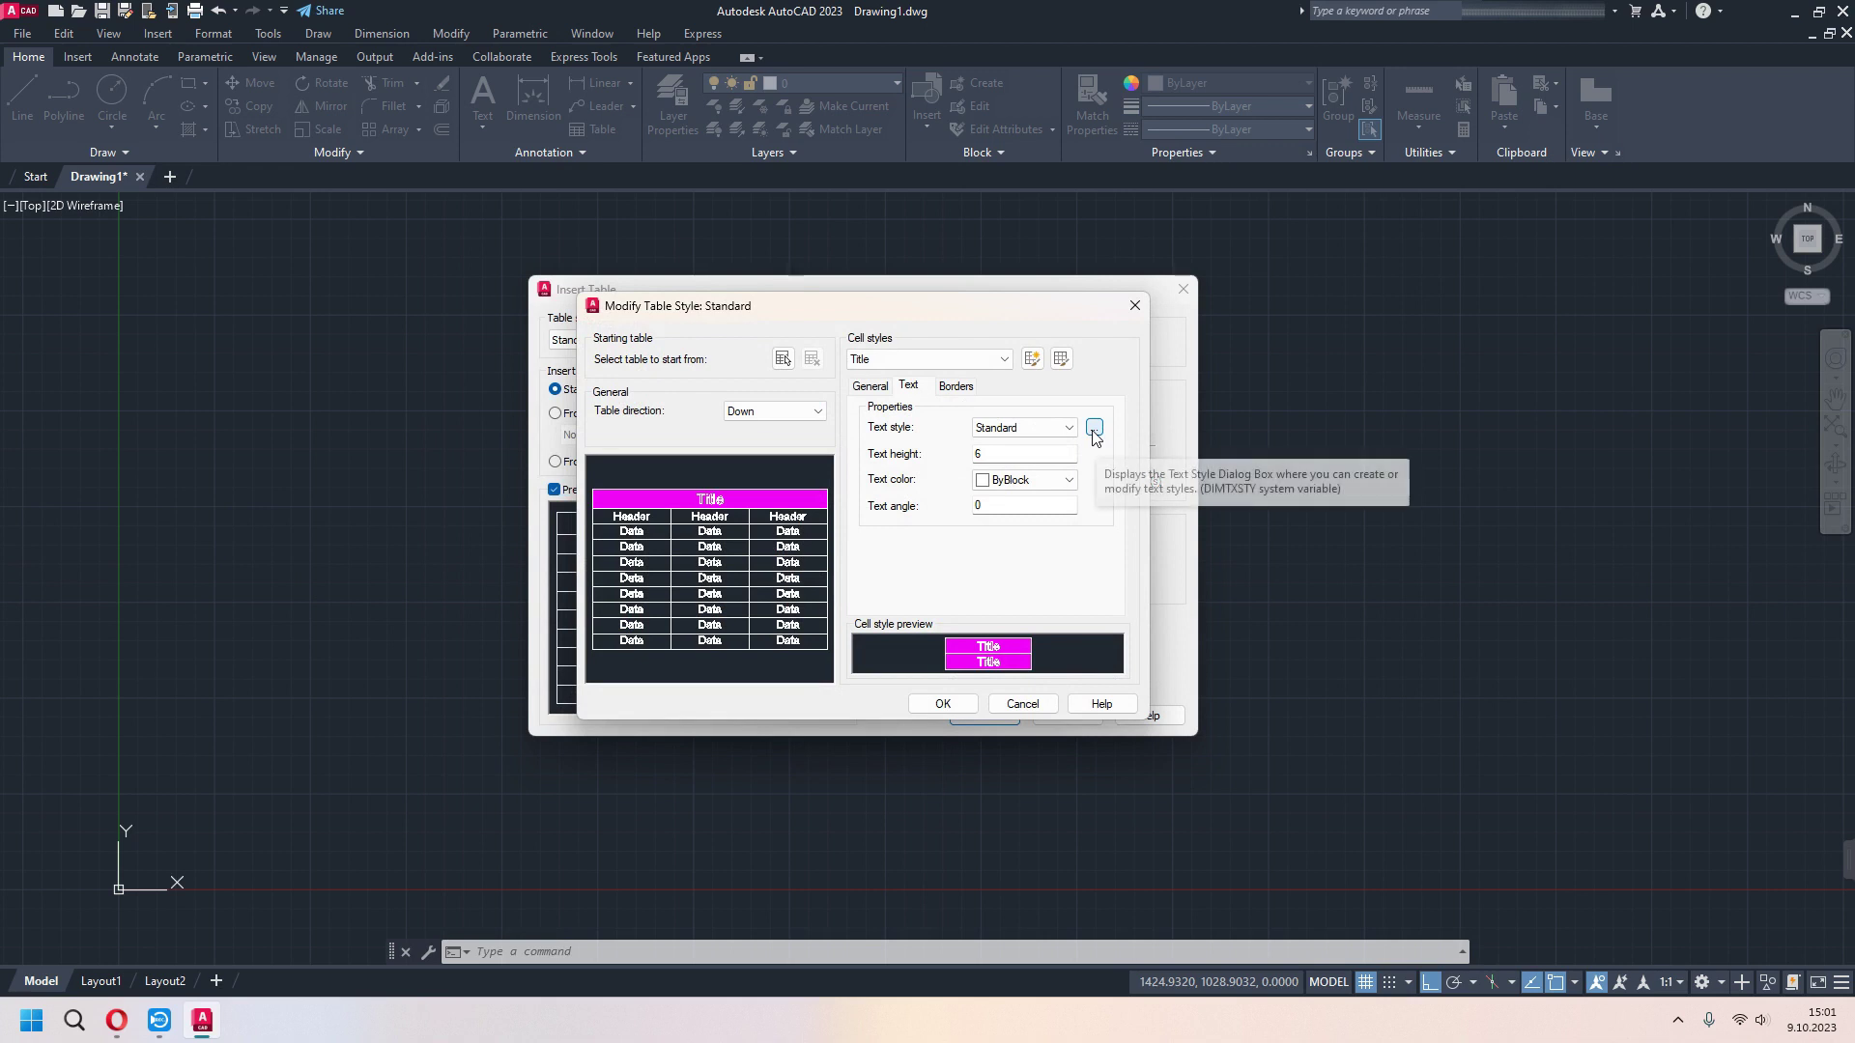
# Try a Title text height of 10, then return it to 6
pyautogui.click(1068, 430)
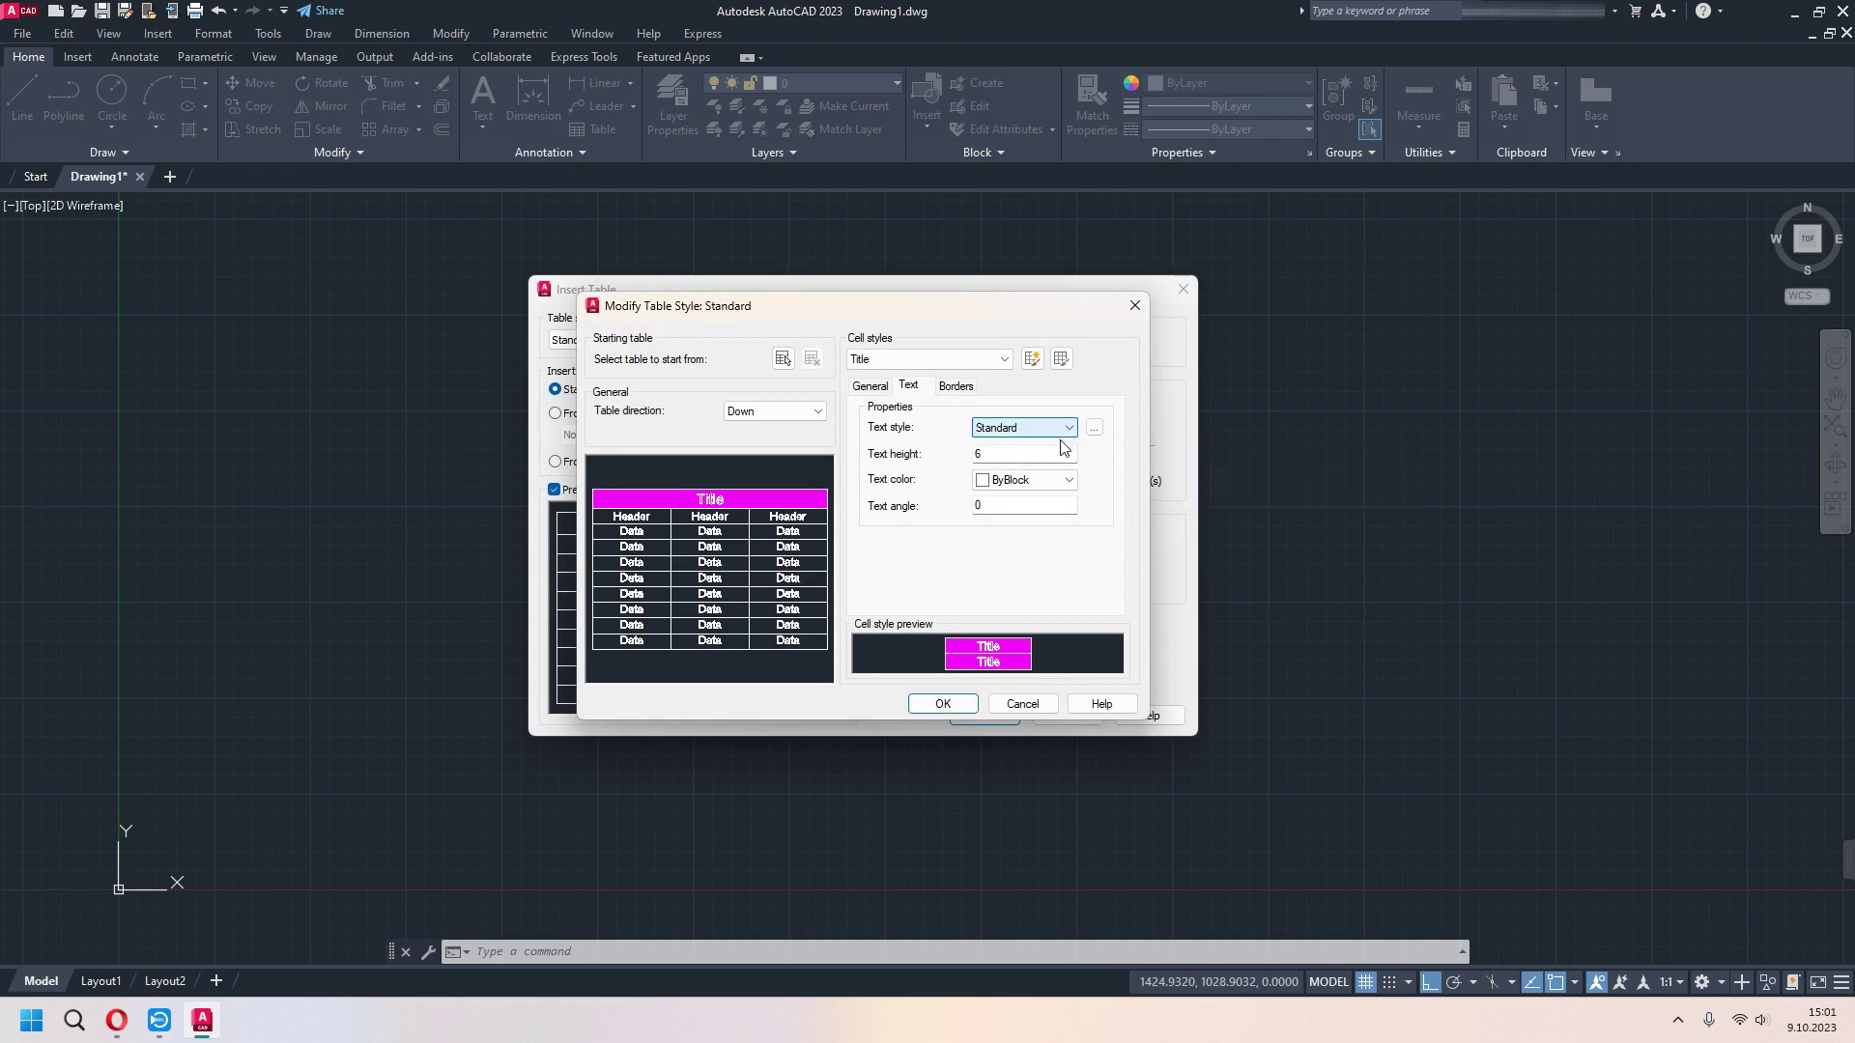
pyautogui.moveTo(1024, 453); pyautogui.dragTo(948, 450)
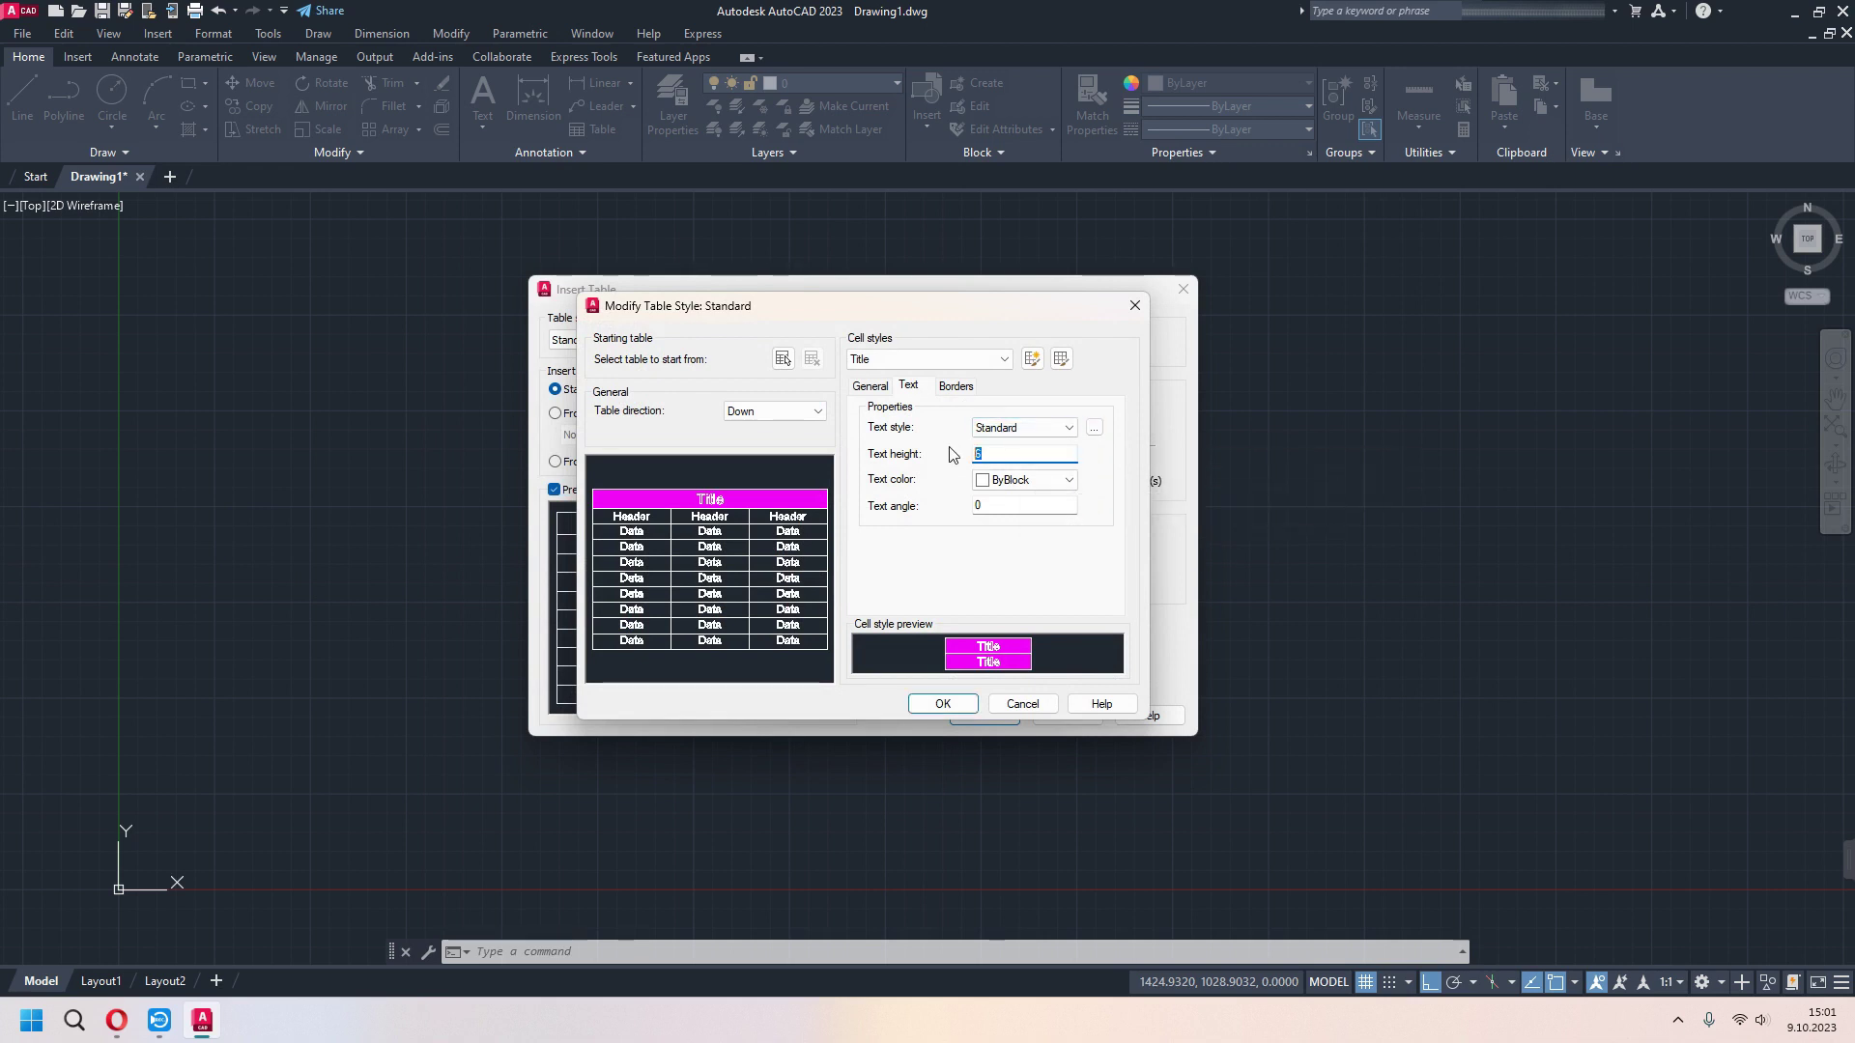
pyautogui.write('10')
pyautogui.click(1016, 503)
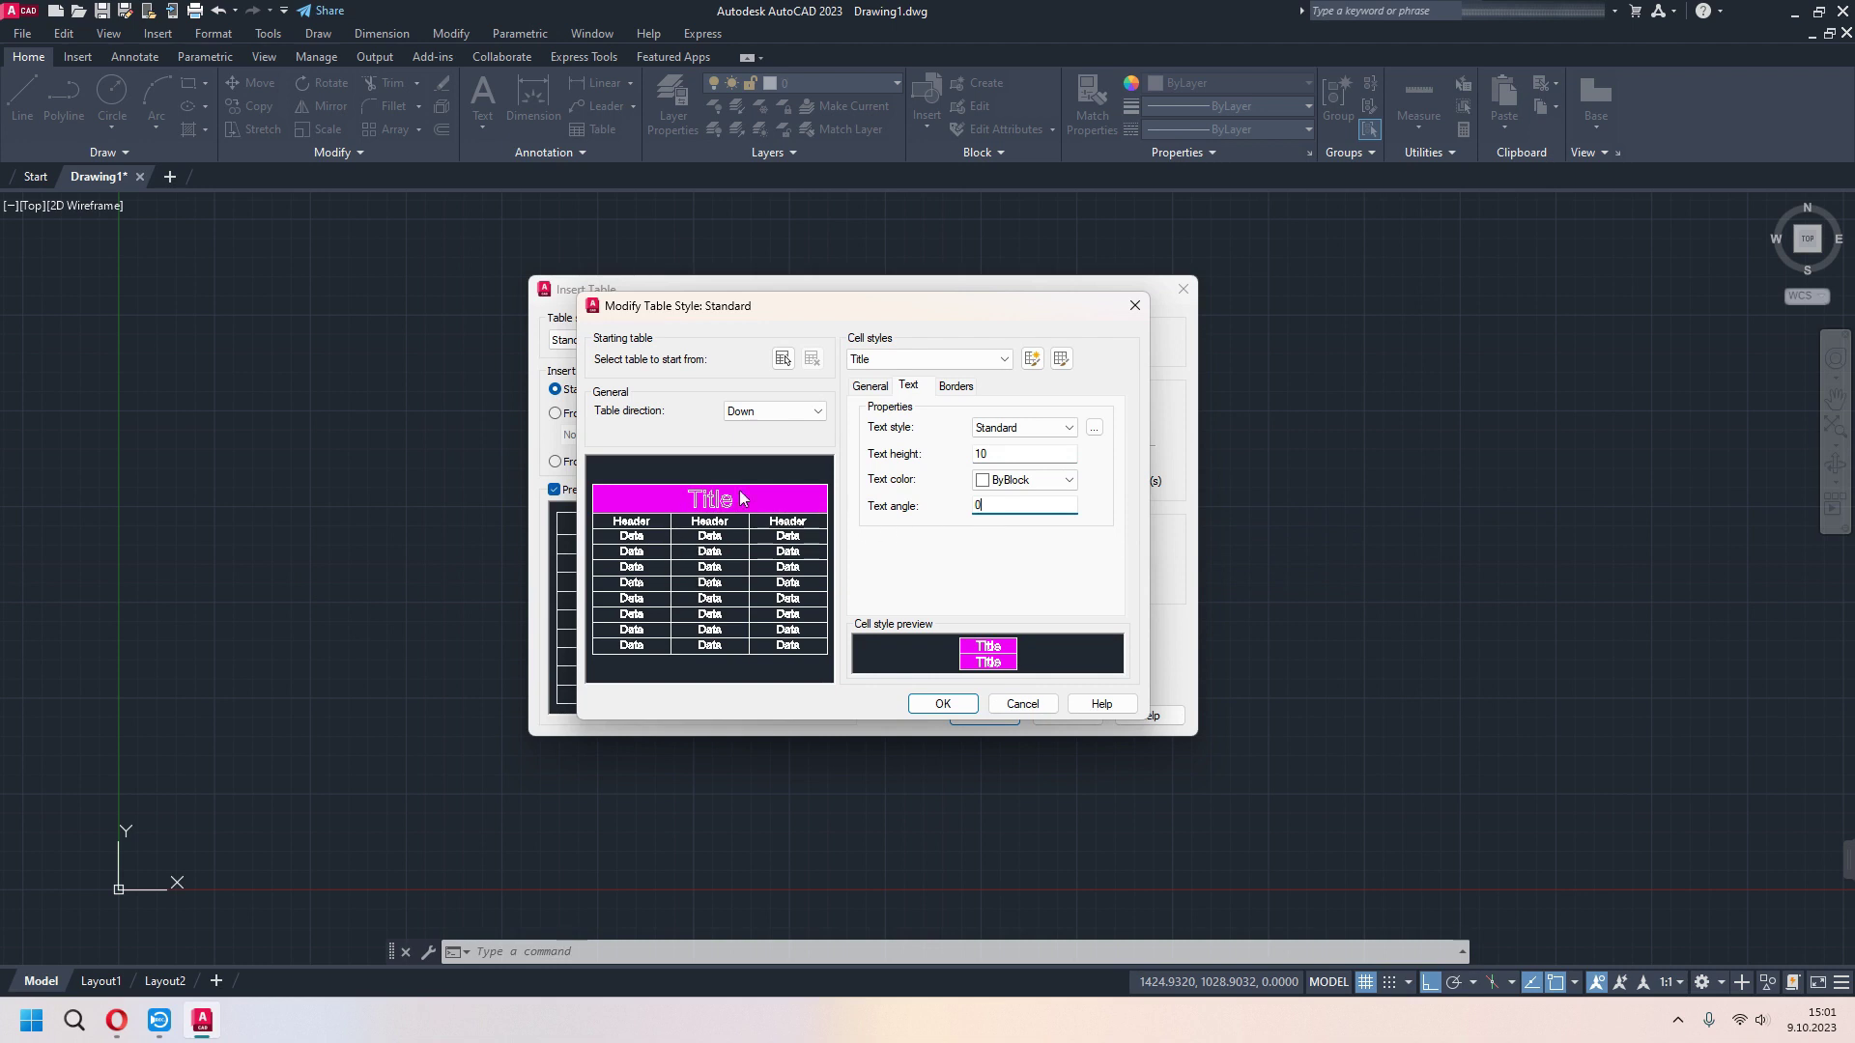
pyautogui.moveTo(996, 453); pyautogui.dragTo(954, 451)
pyautogui.write('6')
pyautogui.click(1026, 505)
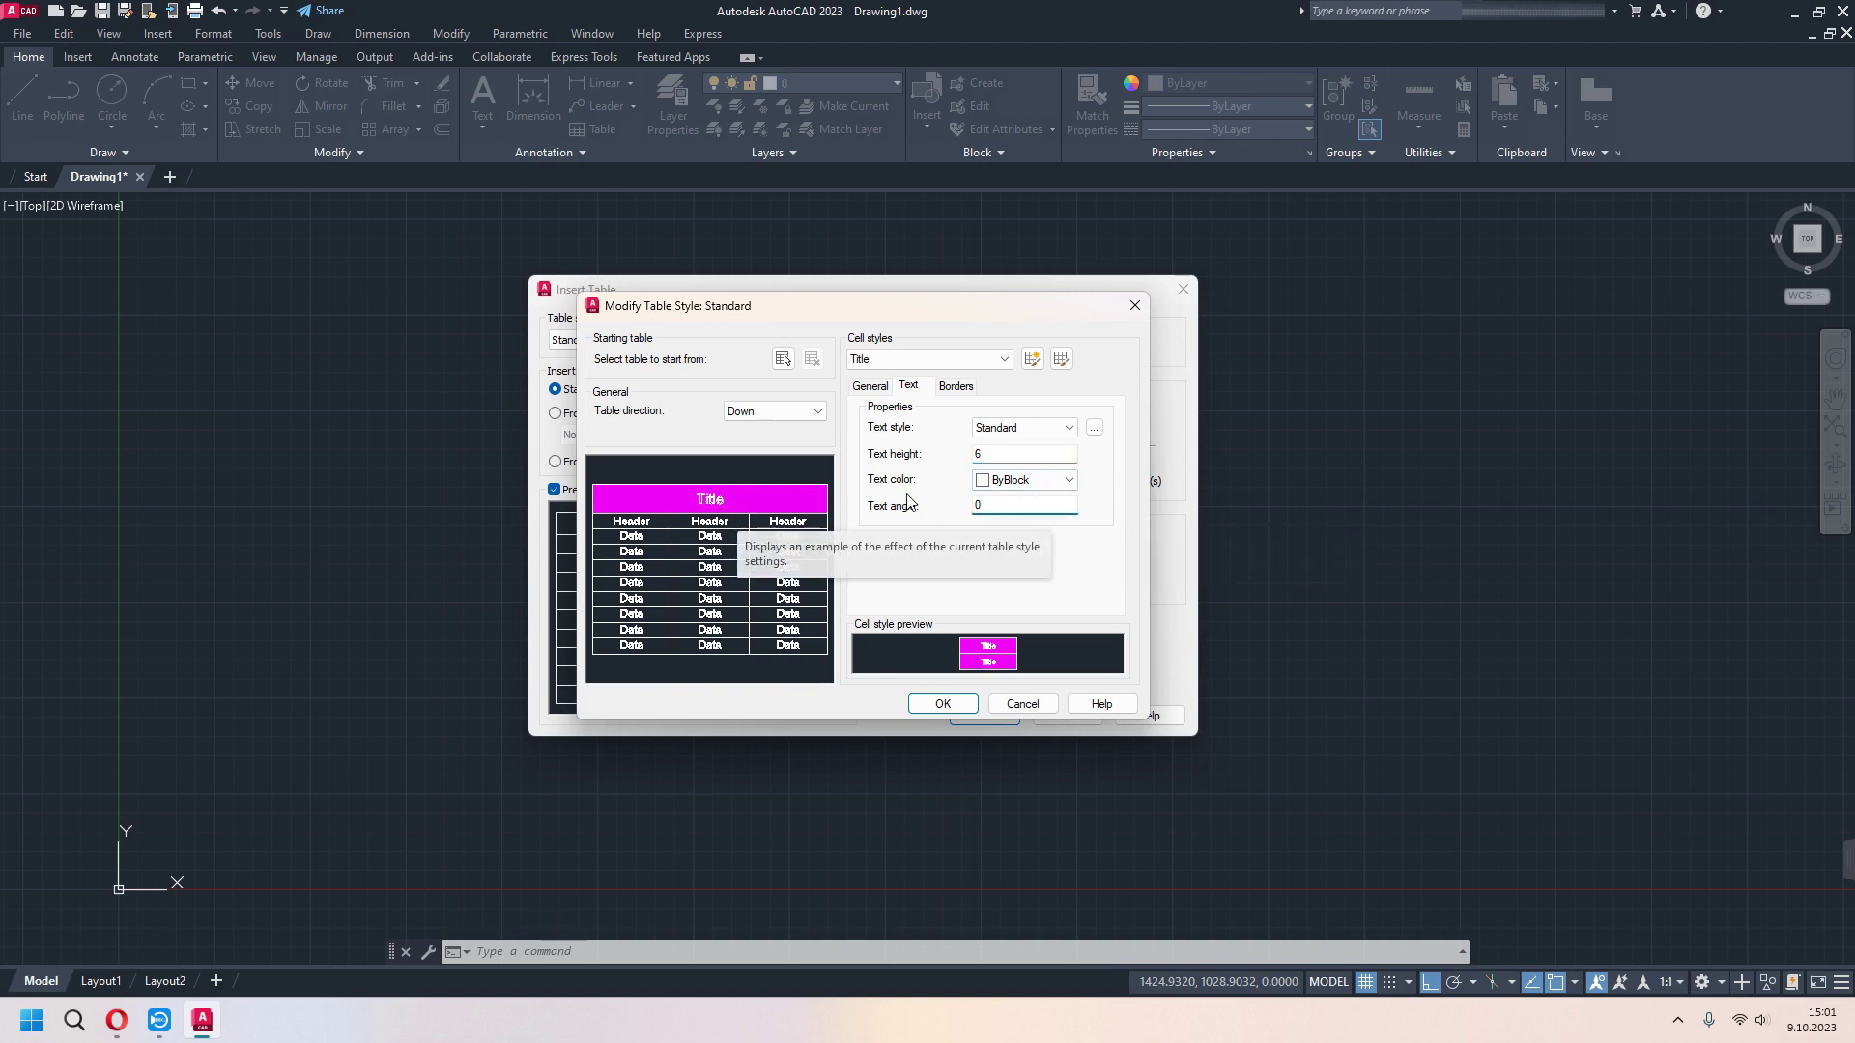
# Try blue, white and red Title text colours, settling on ByLayer
pyautogui.click(1071, 482)
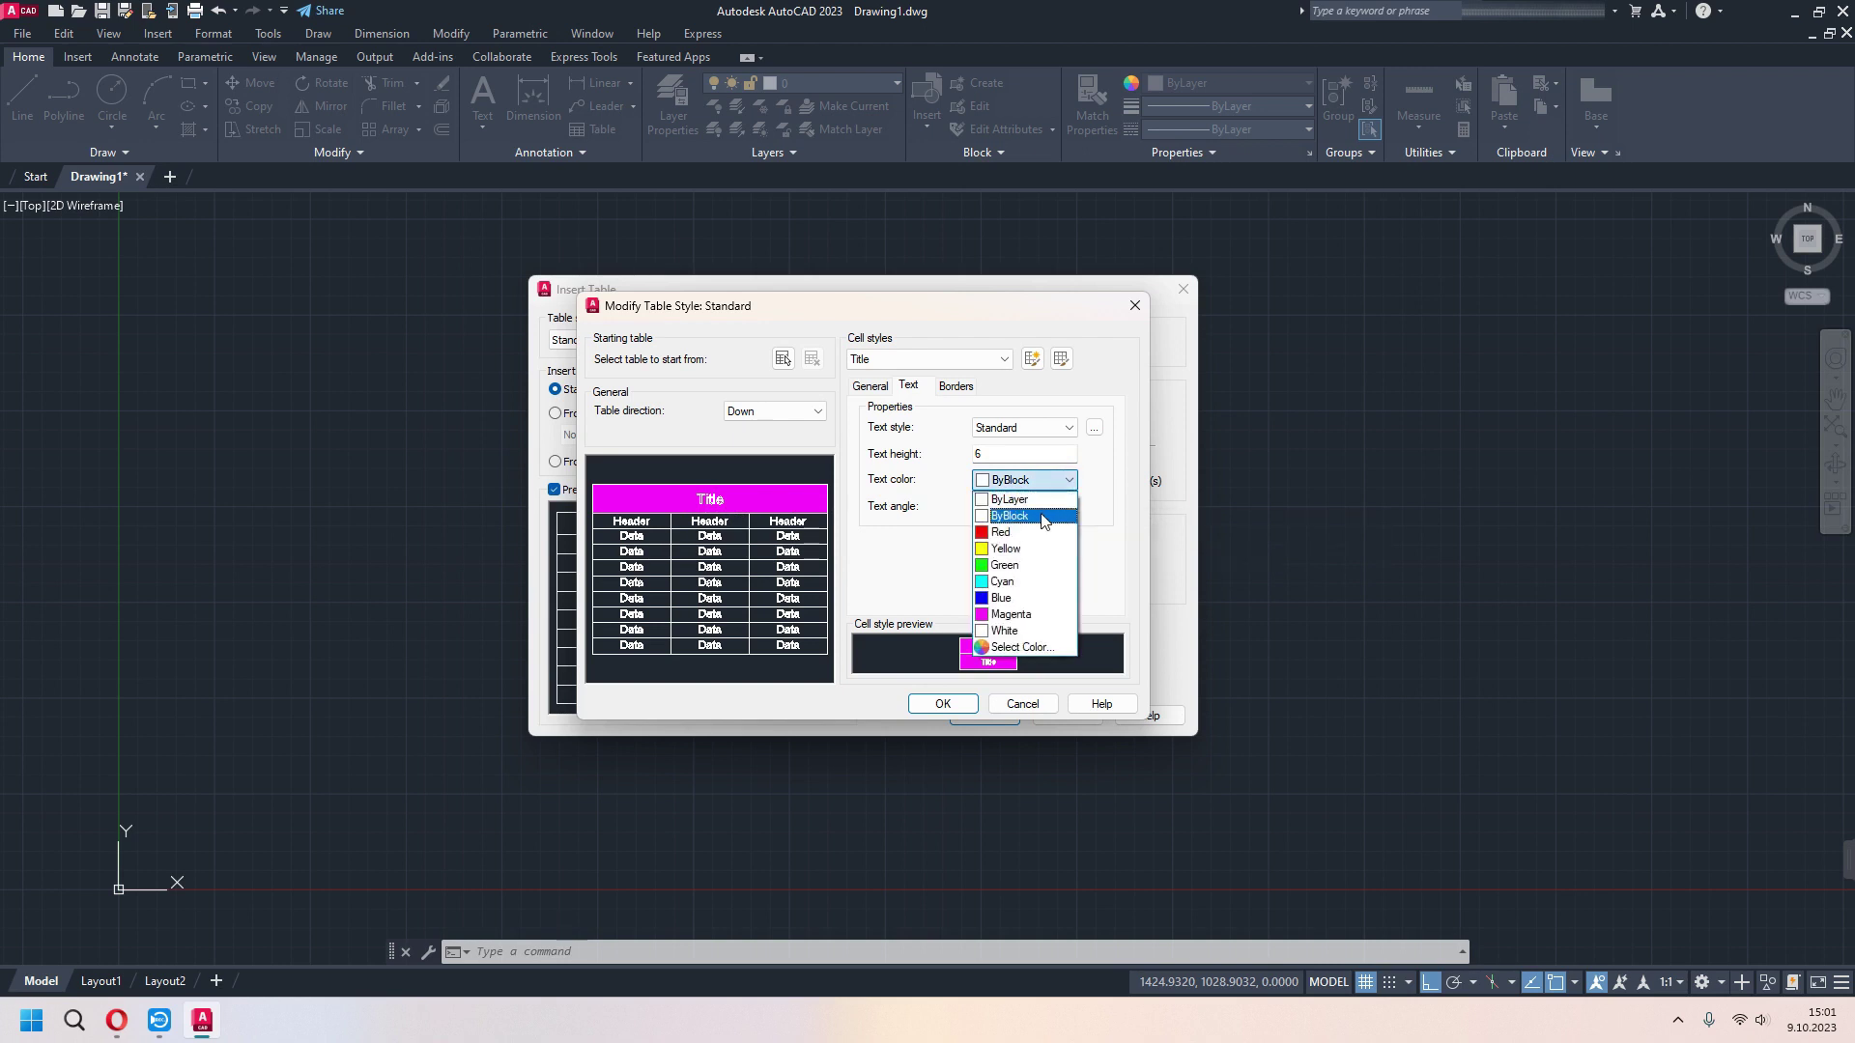
pyautogui.click(1016, 601)
pyautogui.click(1070, 480)
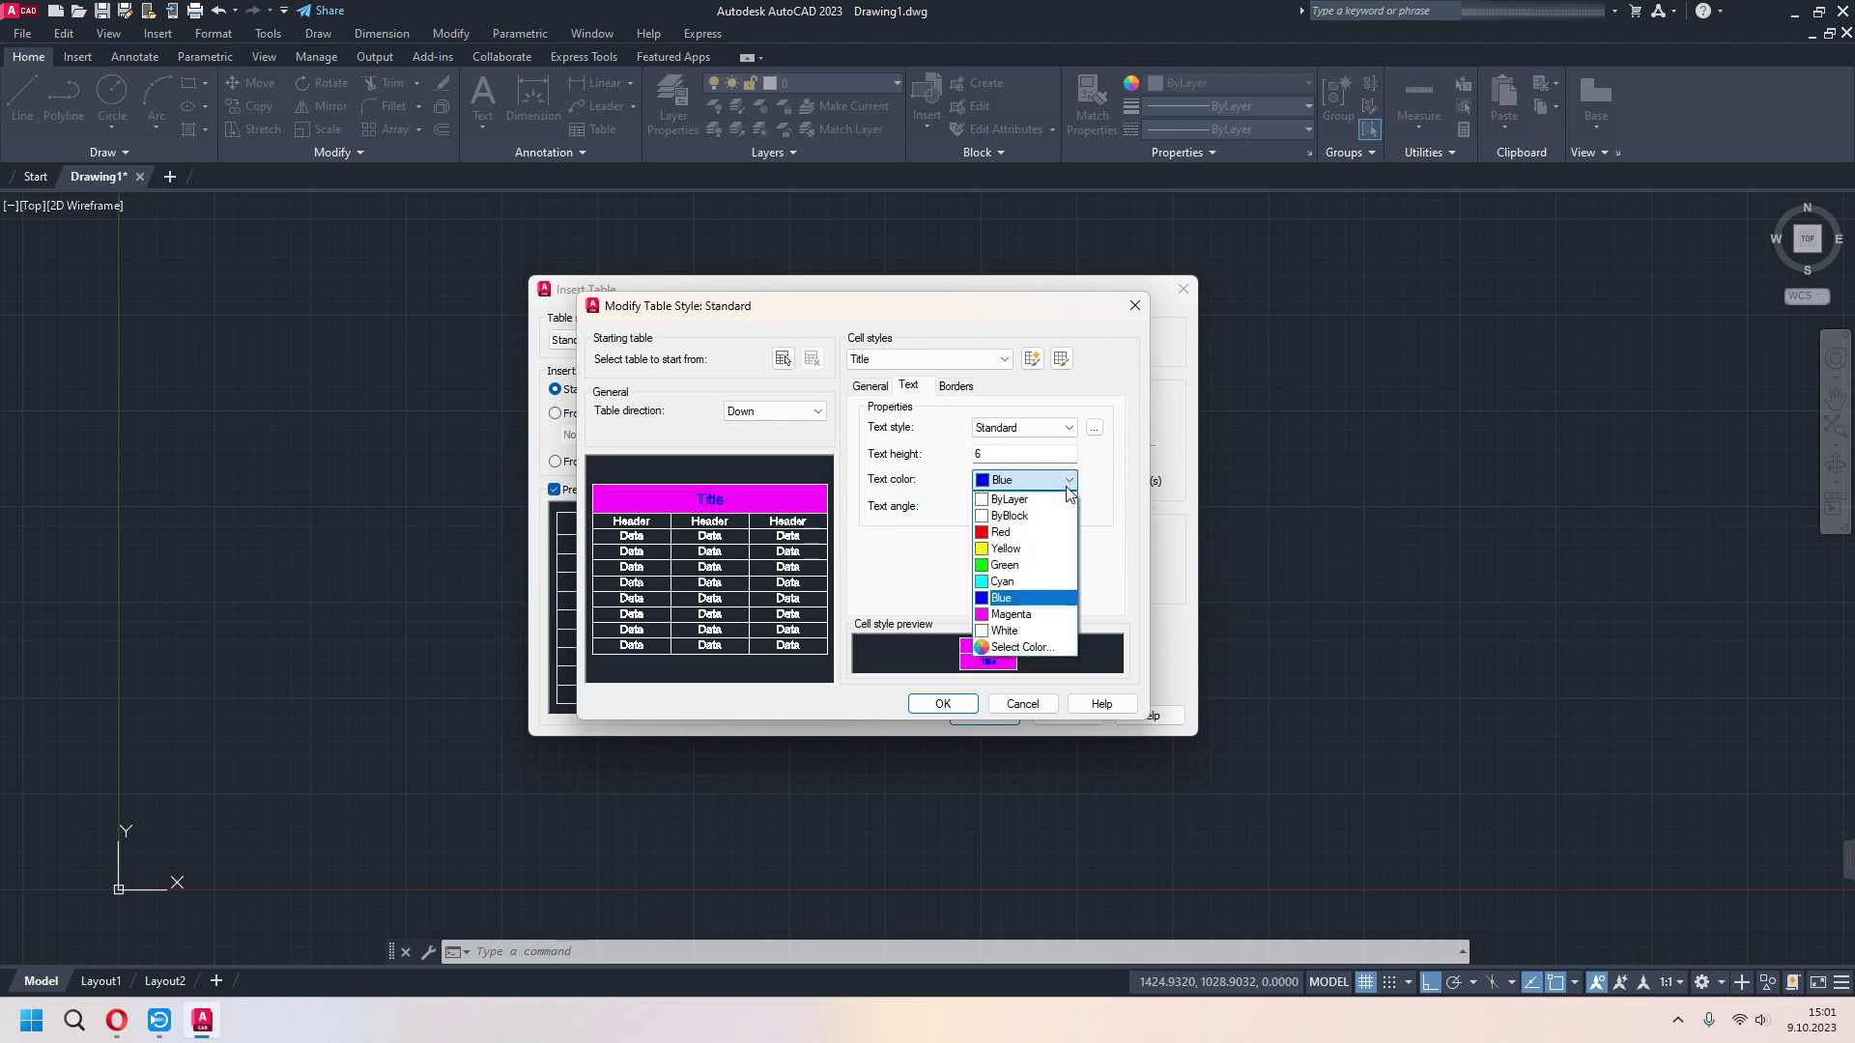
pyautogui.click(1034, 630)
pyautogui.click(1066, 480)
pyautogui.click(1005, 596)
pyautogui.click(1066, 480)
pyautogui.click(1010, 565)
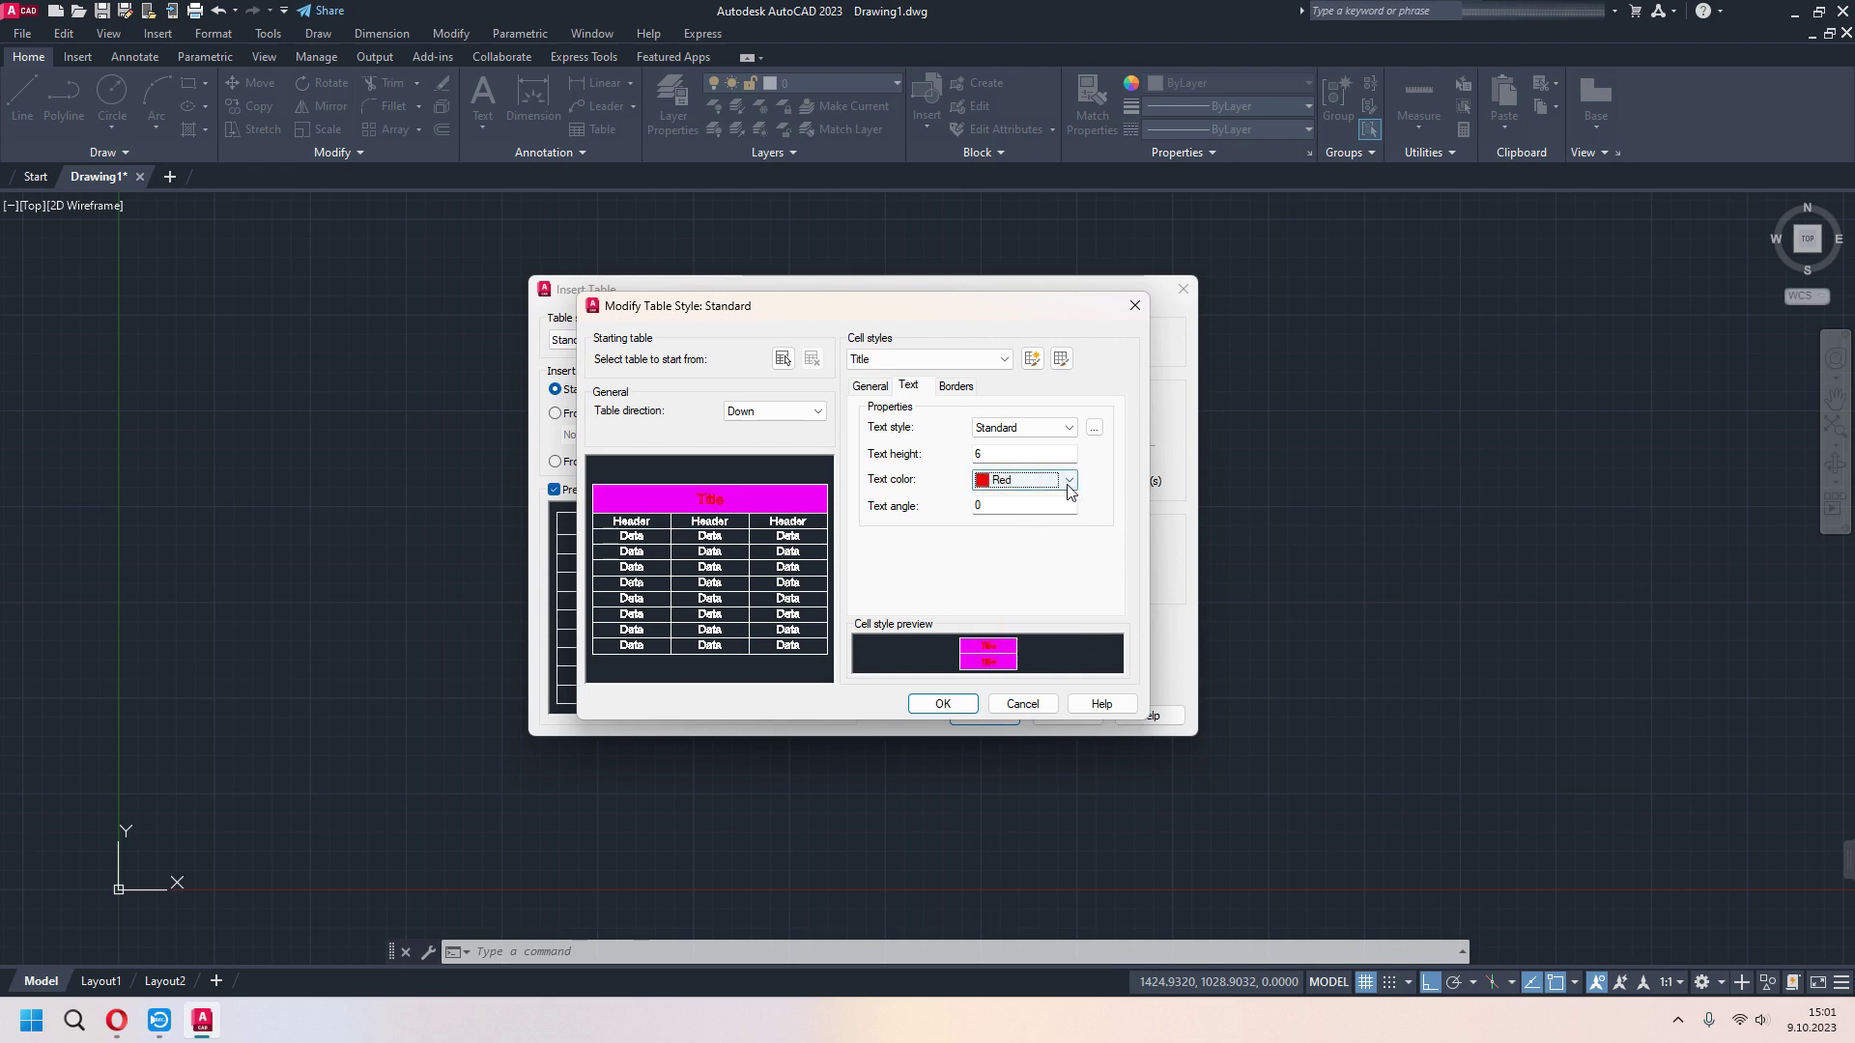
pyautogui.click(1068, 482)
pyautogui.click(1048, 501)
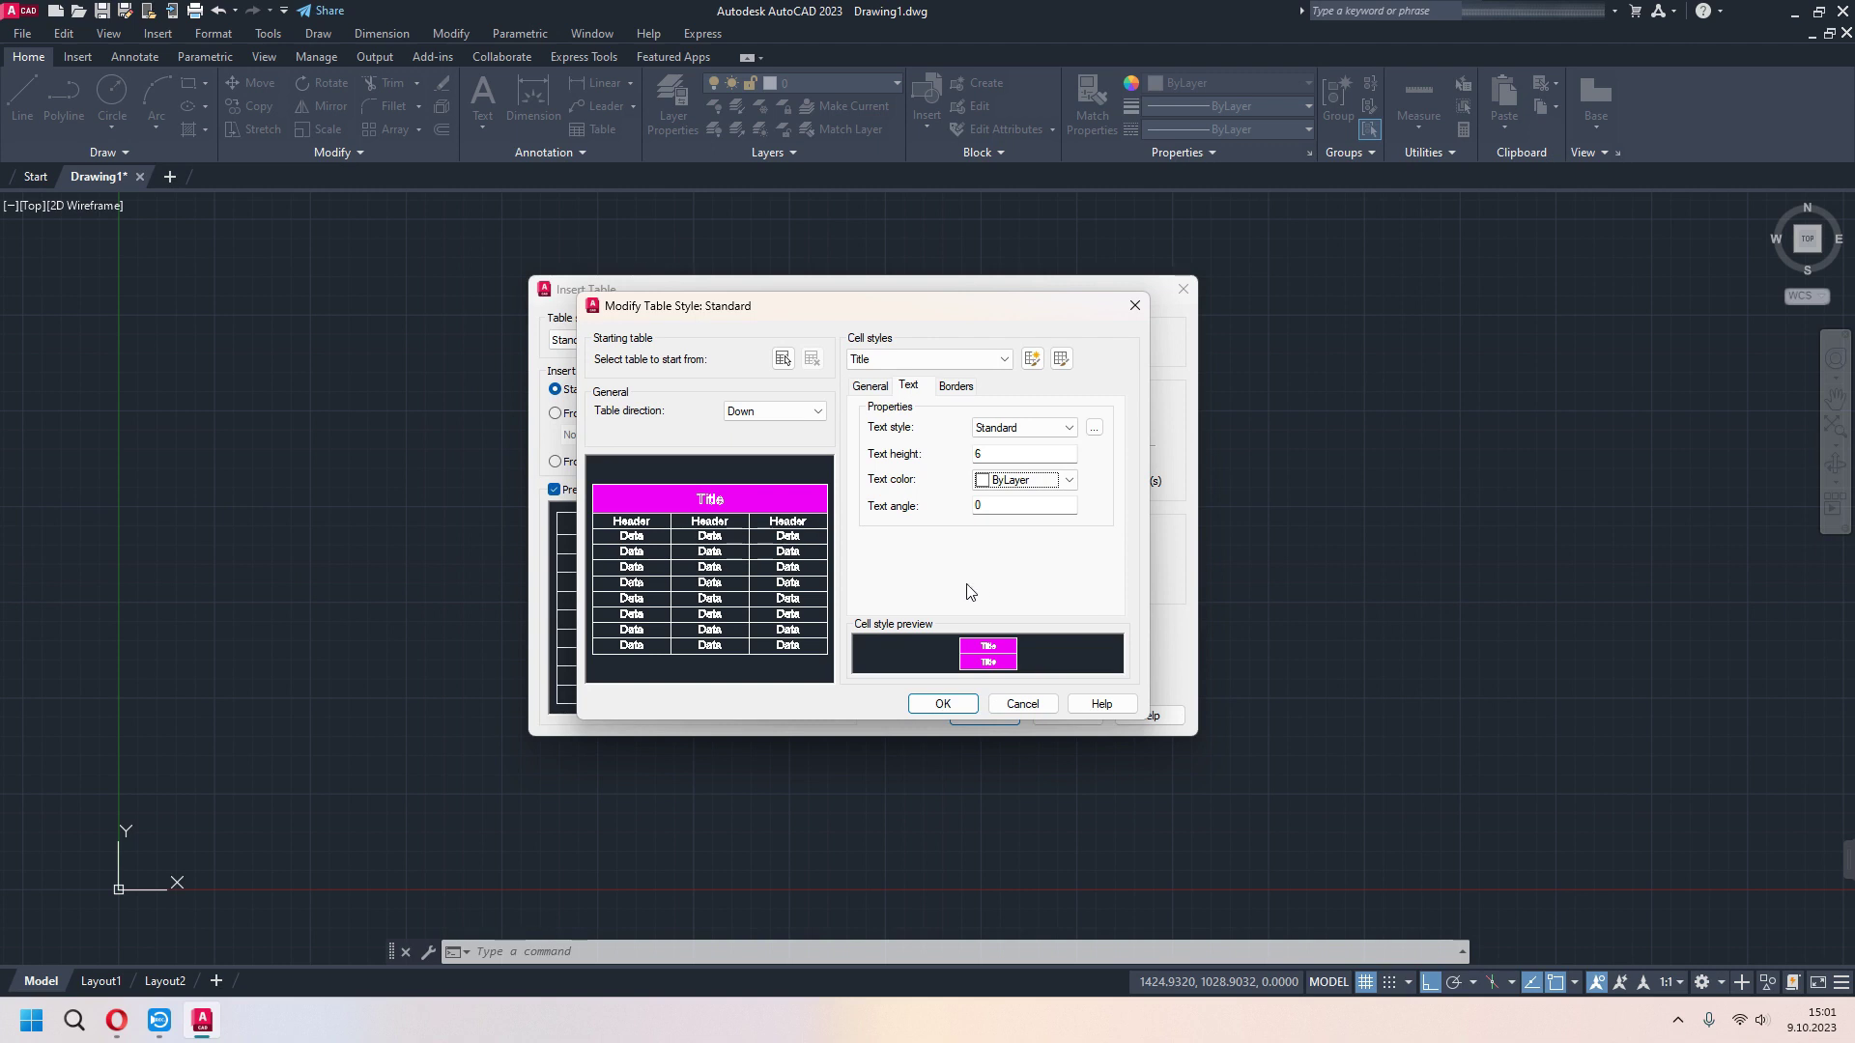
# Set the Title text angle to 30 degrees
pyautogui.click(998, 504)
pyautogui.write('03')
pyautogui.click(1037, 450)
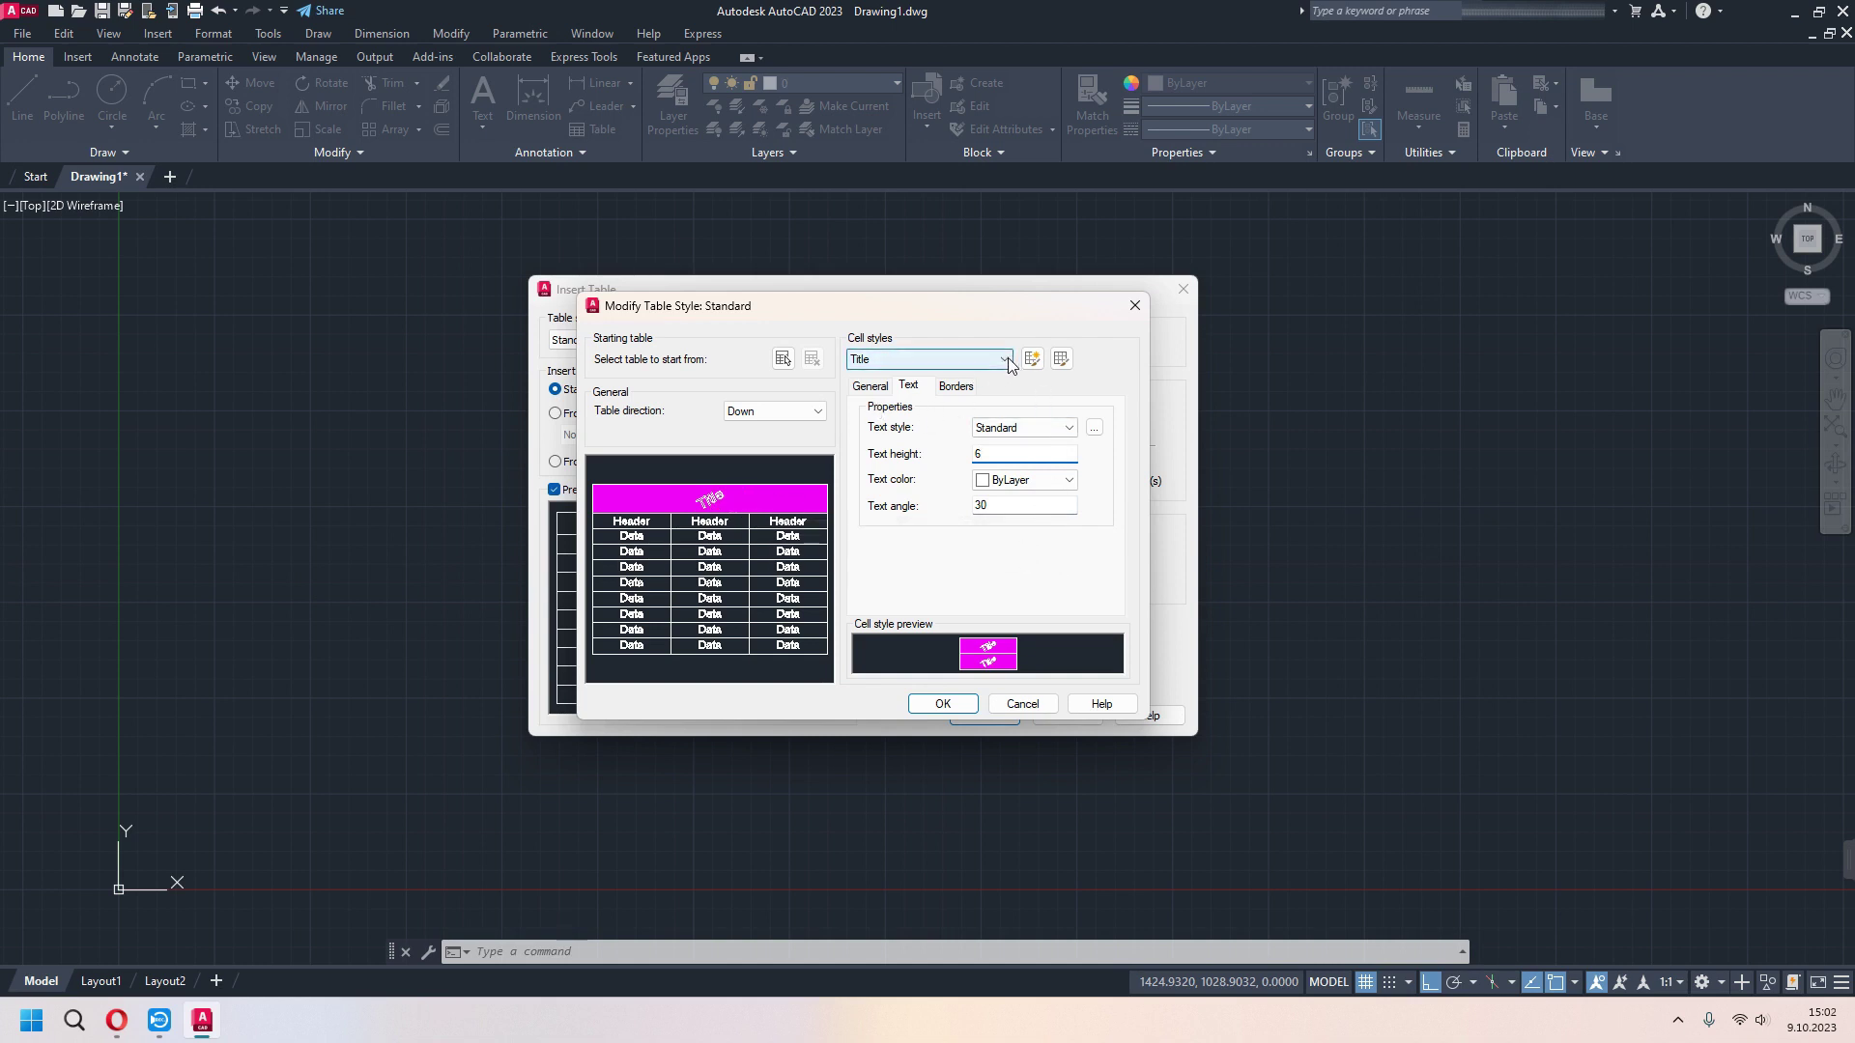
pyautogui.click(968, 360)
# Give the Header cell style Yellow text and a Cyan fill
pyautogui.click(968, 394)
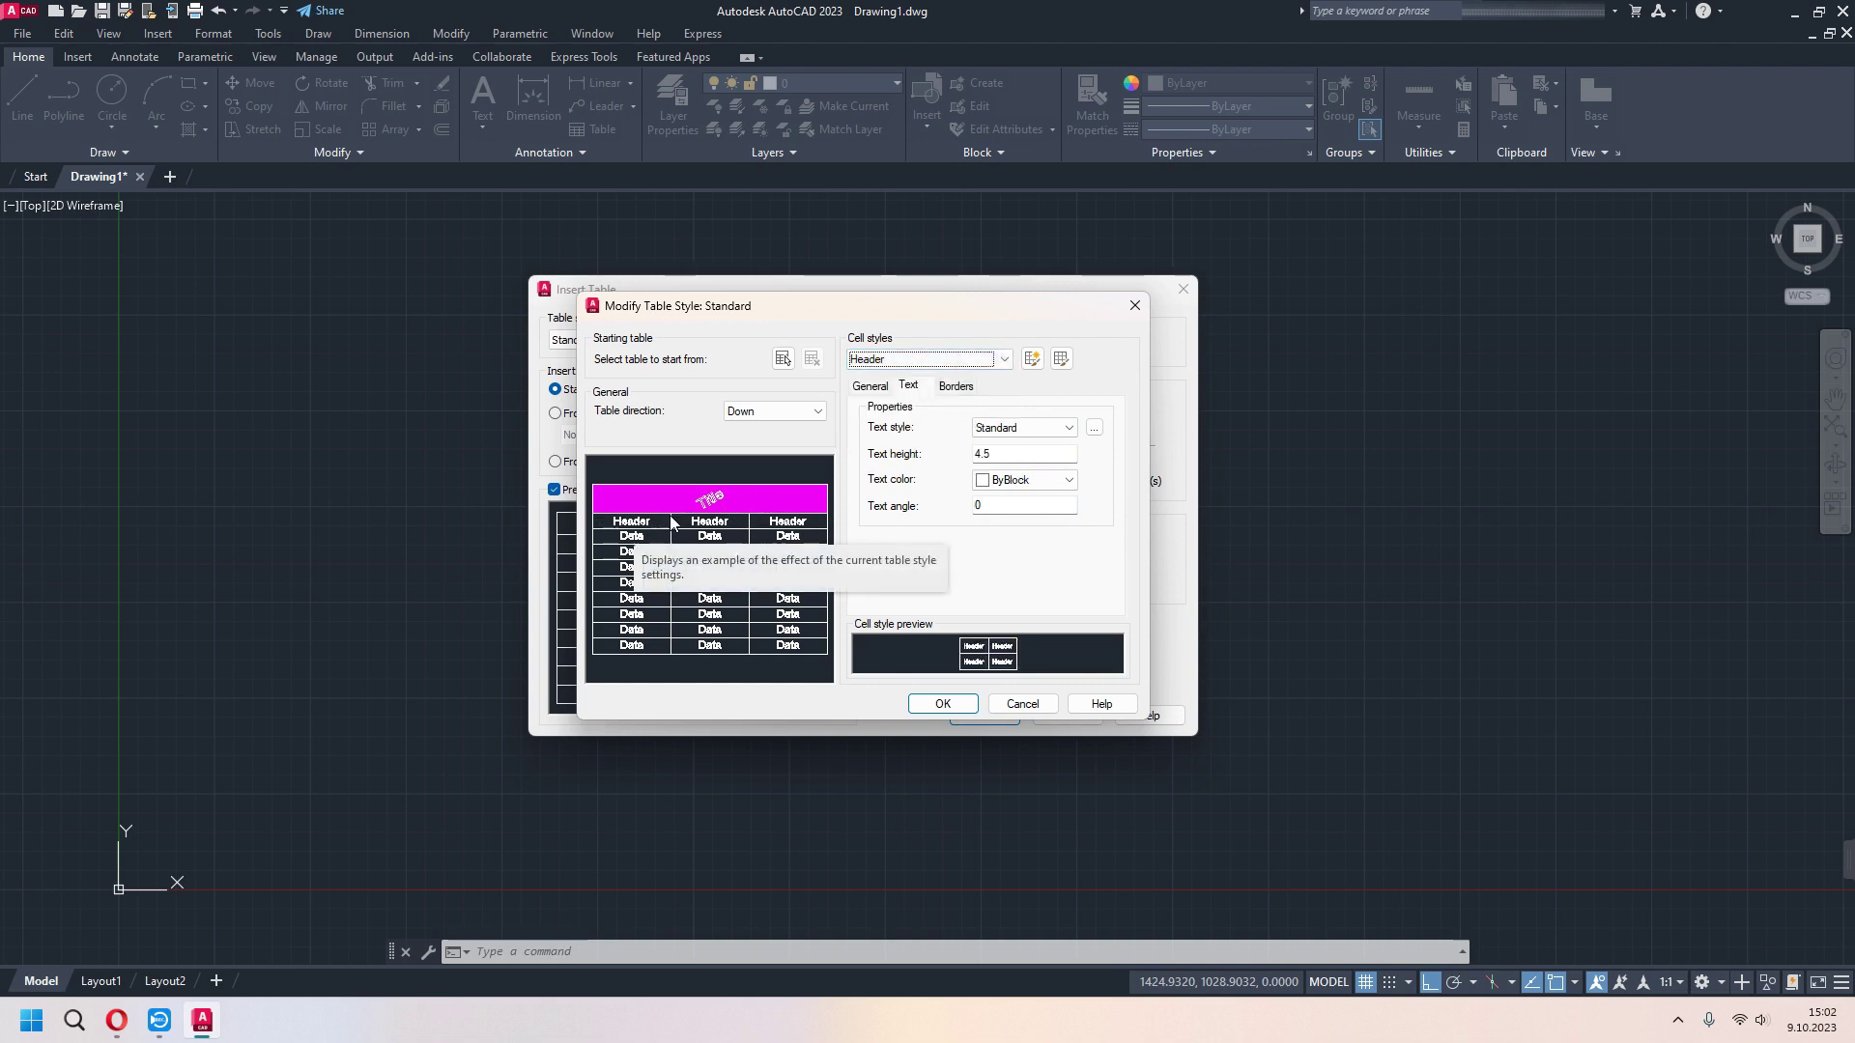
pyautogui.click(1072, 430)
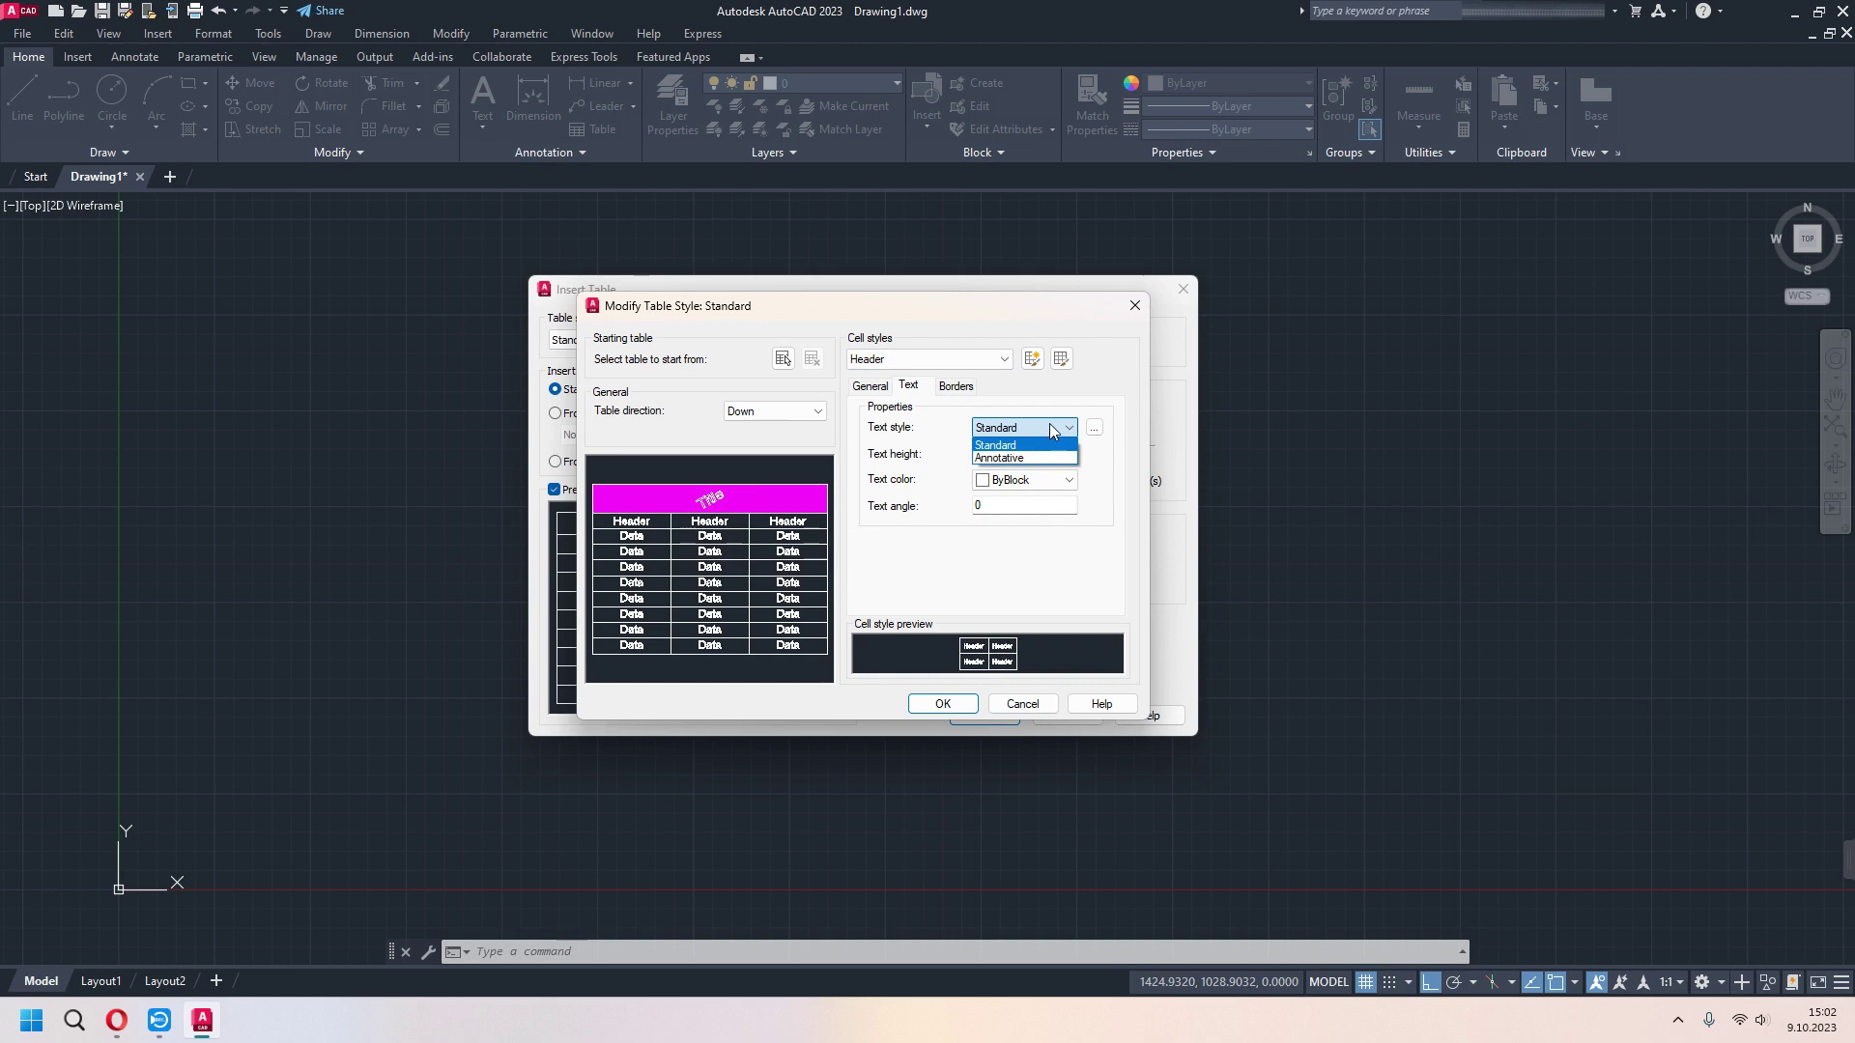
pyautogui.click(1049, 425)
pyautogui.click(1039, 480)
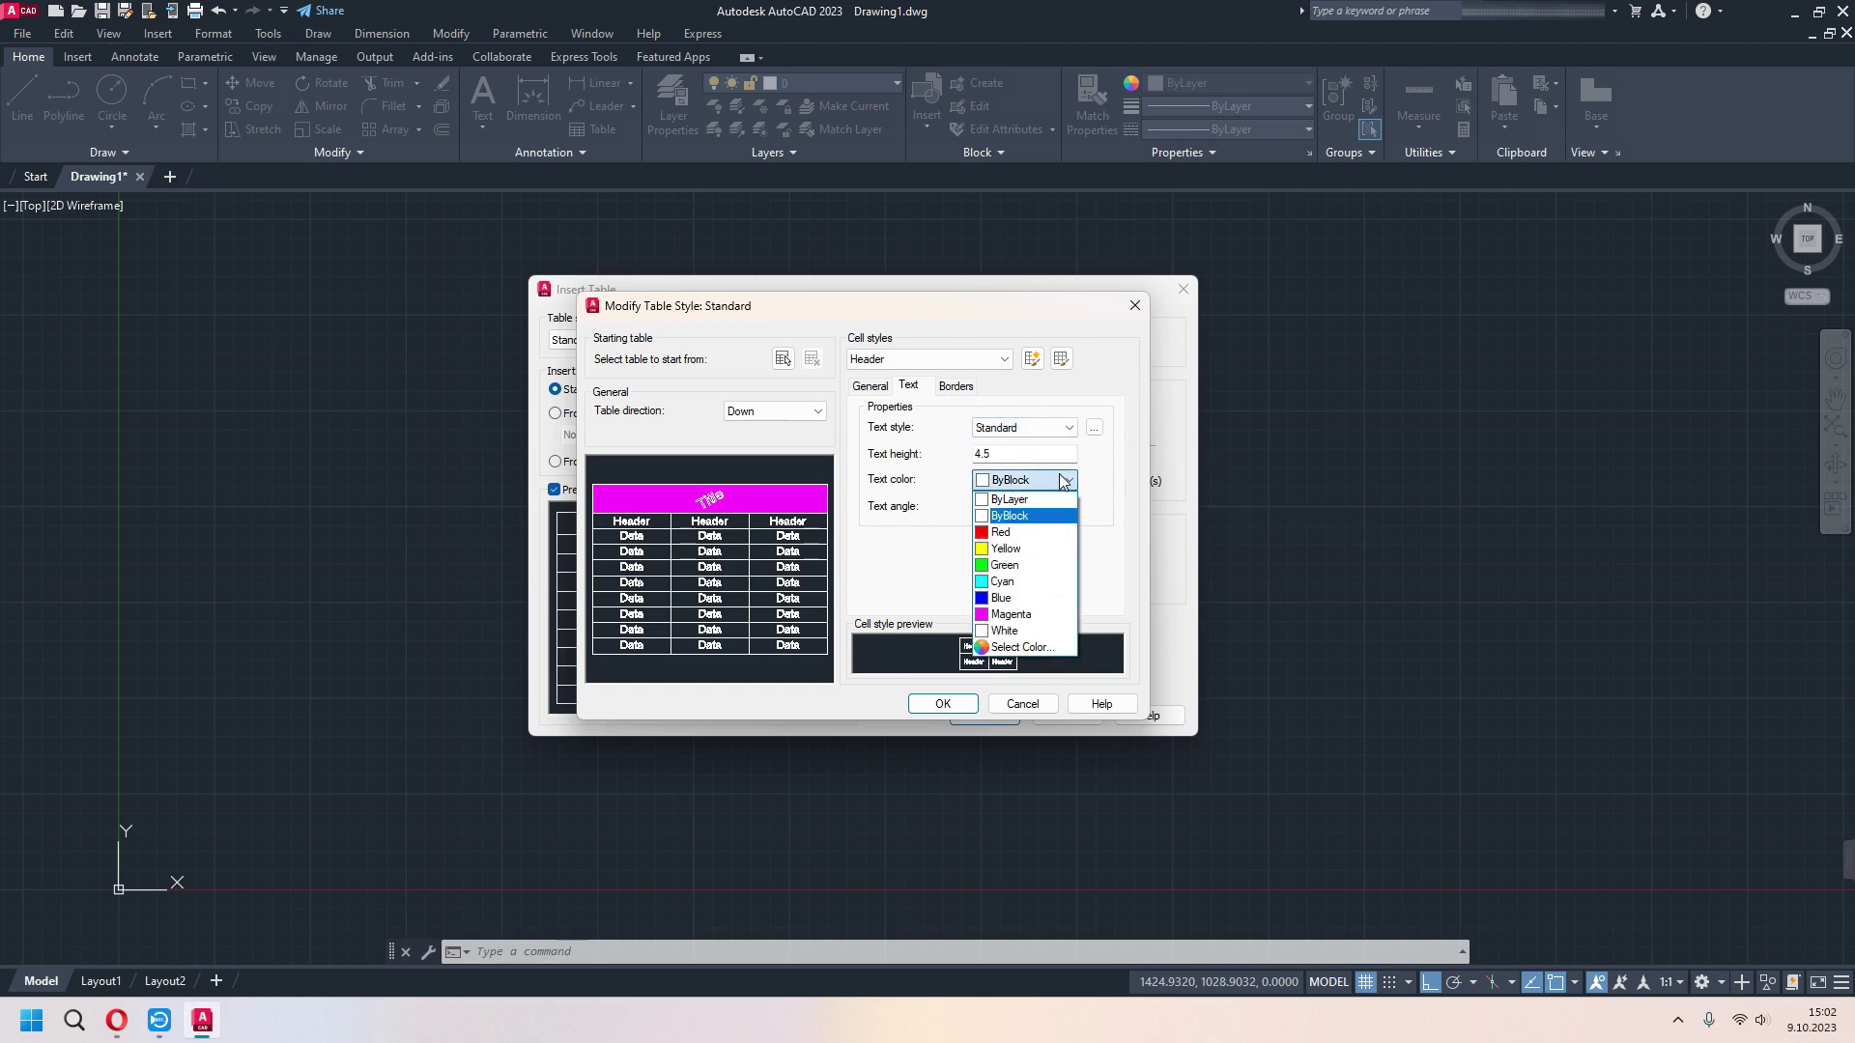
pyautogui.click(1005, 552)
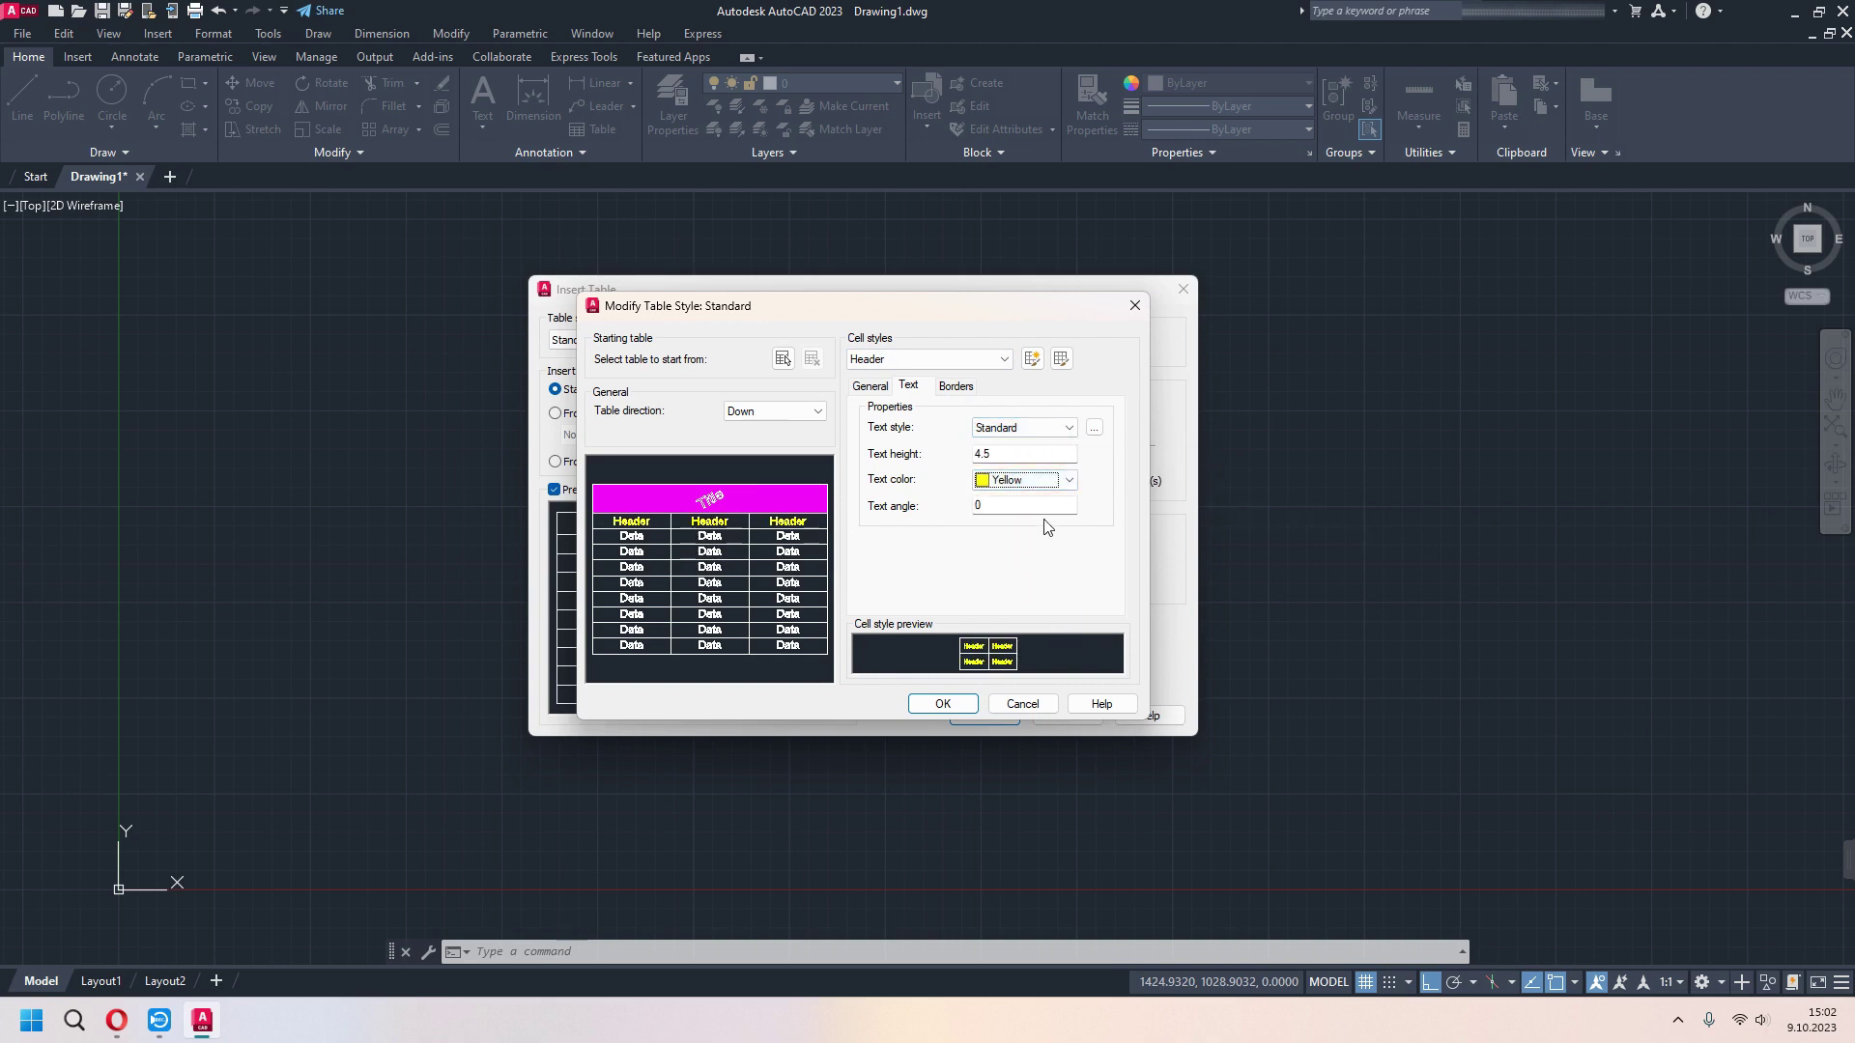
pyautogui.click(865, 386)
pyautogui.click(1039, 426)
pyautogui.click(1022, 543)
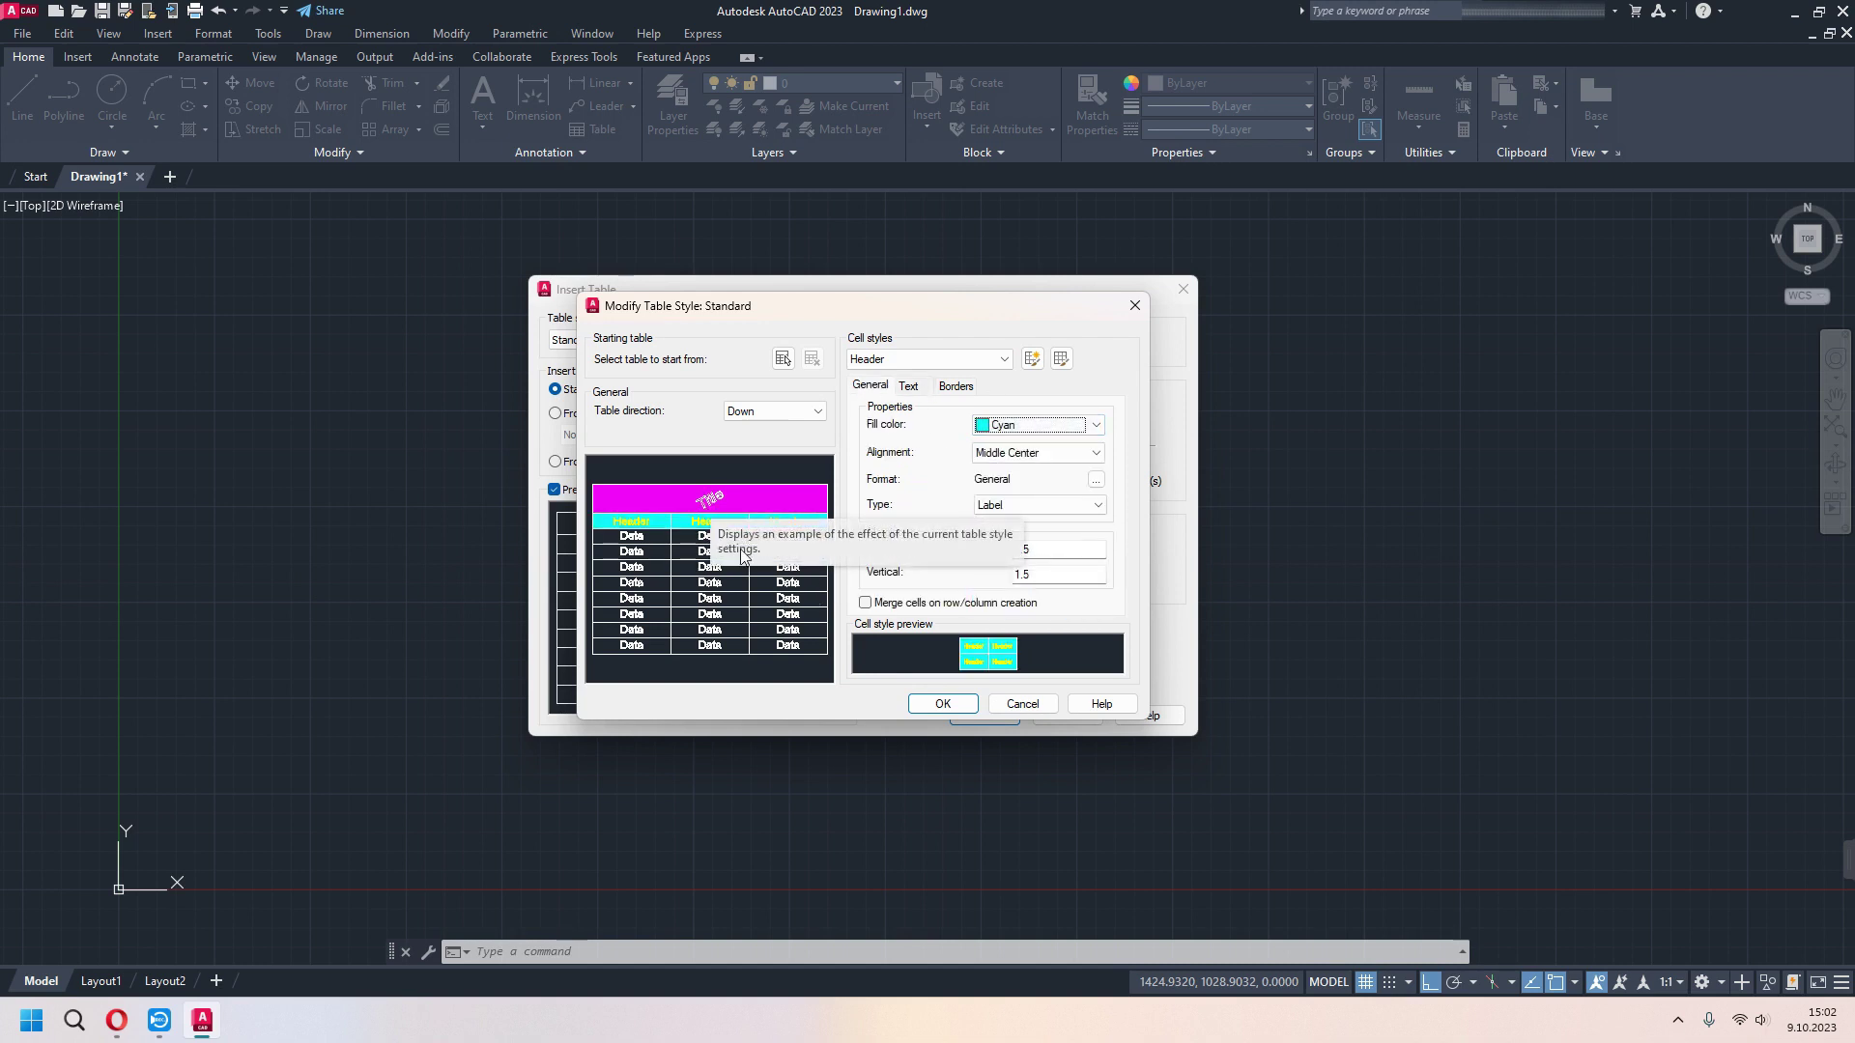
# Save the table style, close the manager and confirm the Insert Table settings
pyautogui.click(1023, 704)
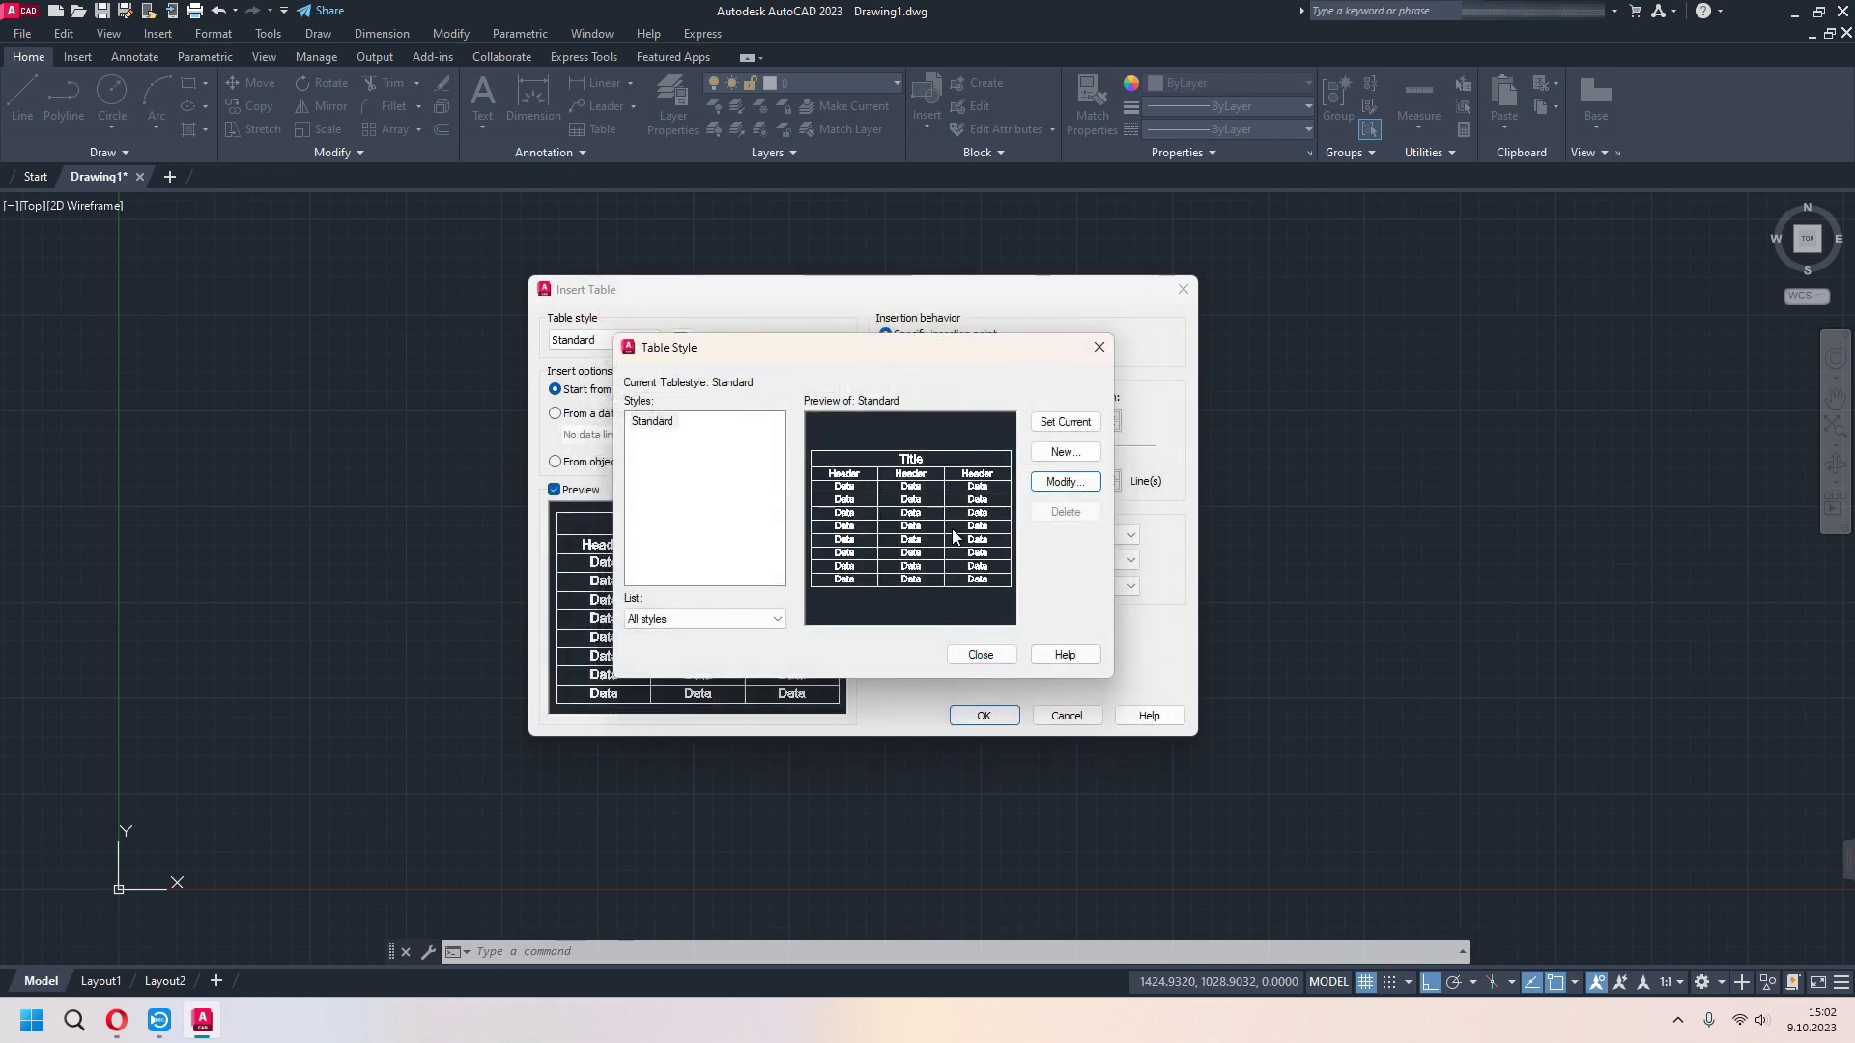
pyautogui.click(981, 655)
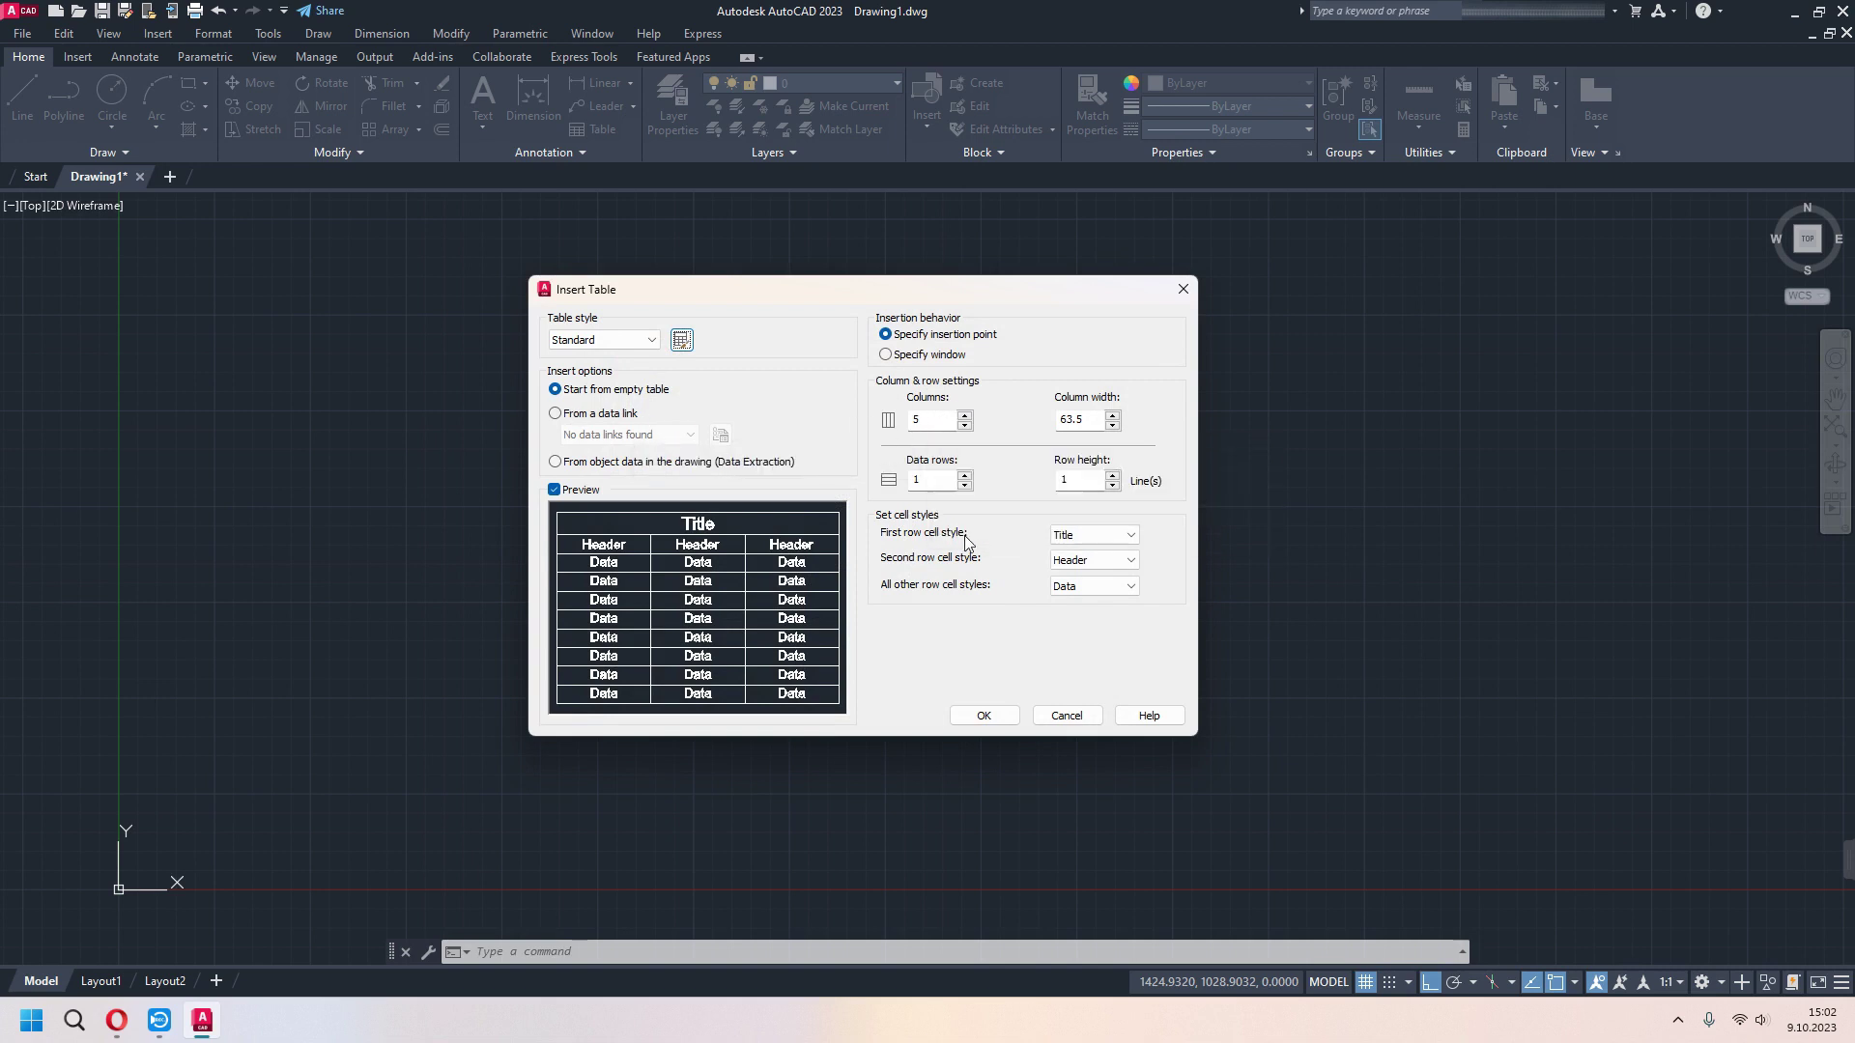
pyautogui.click(980, 715)
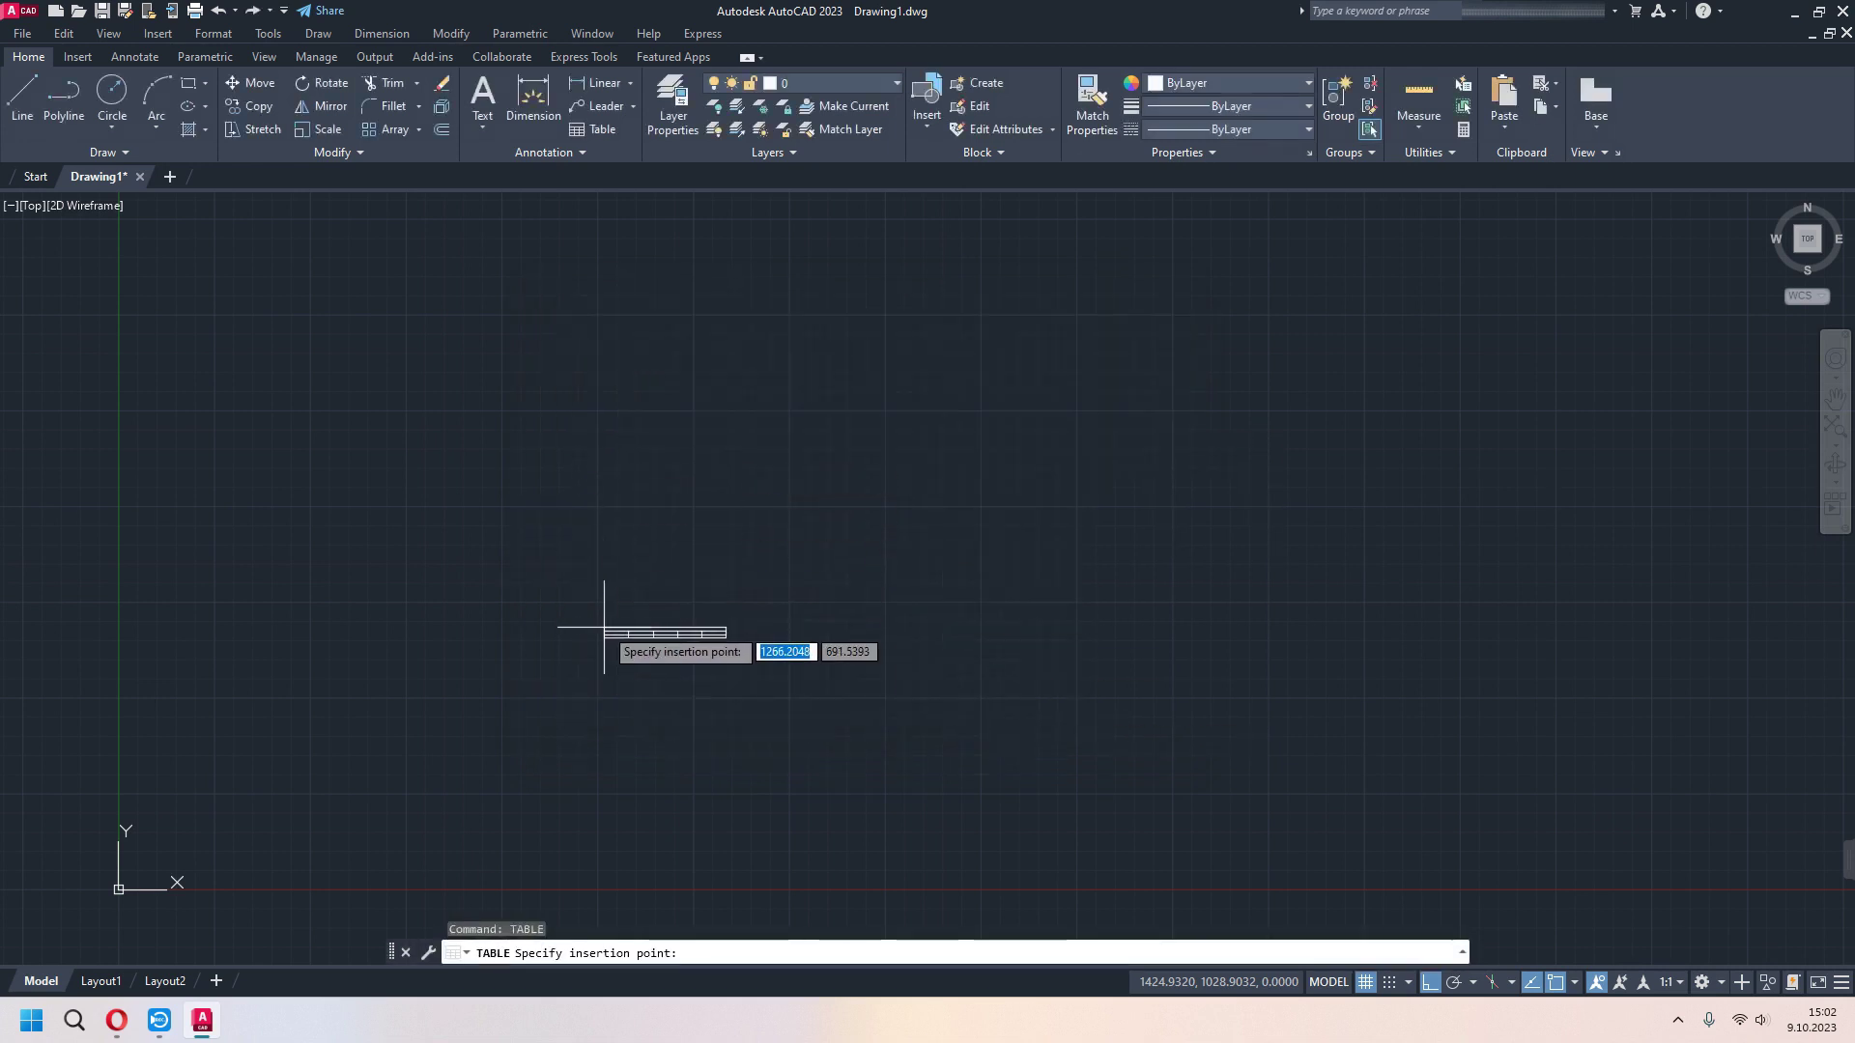
# Place the table, title it NONE DESIGN 3D, and zoom in on it
pyautogui.click(628, 466)
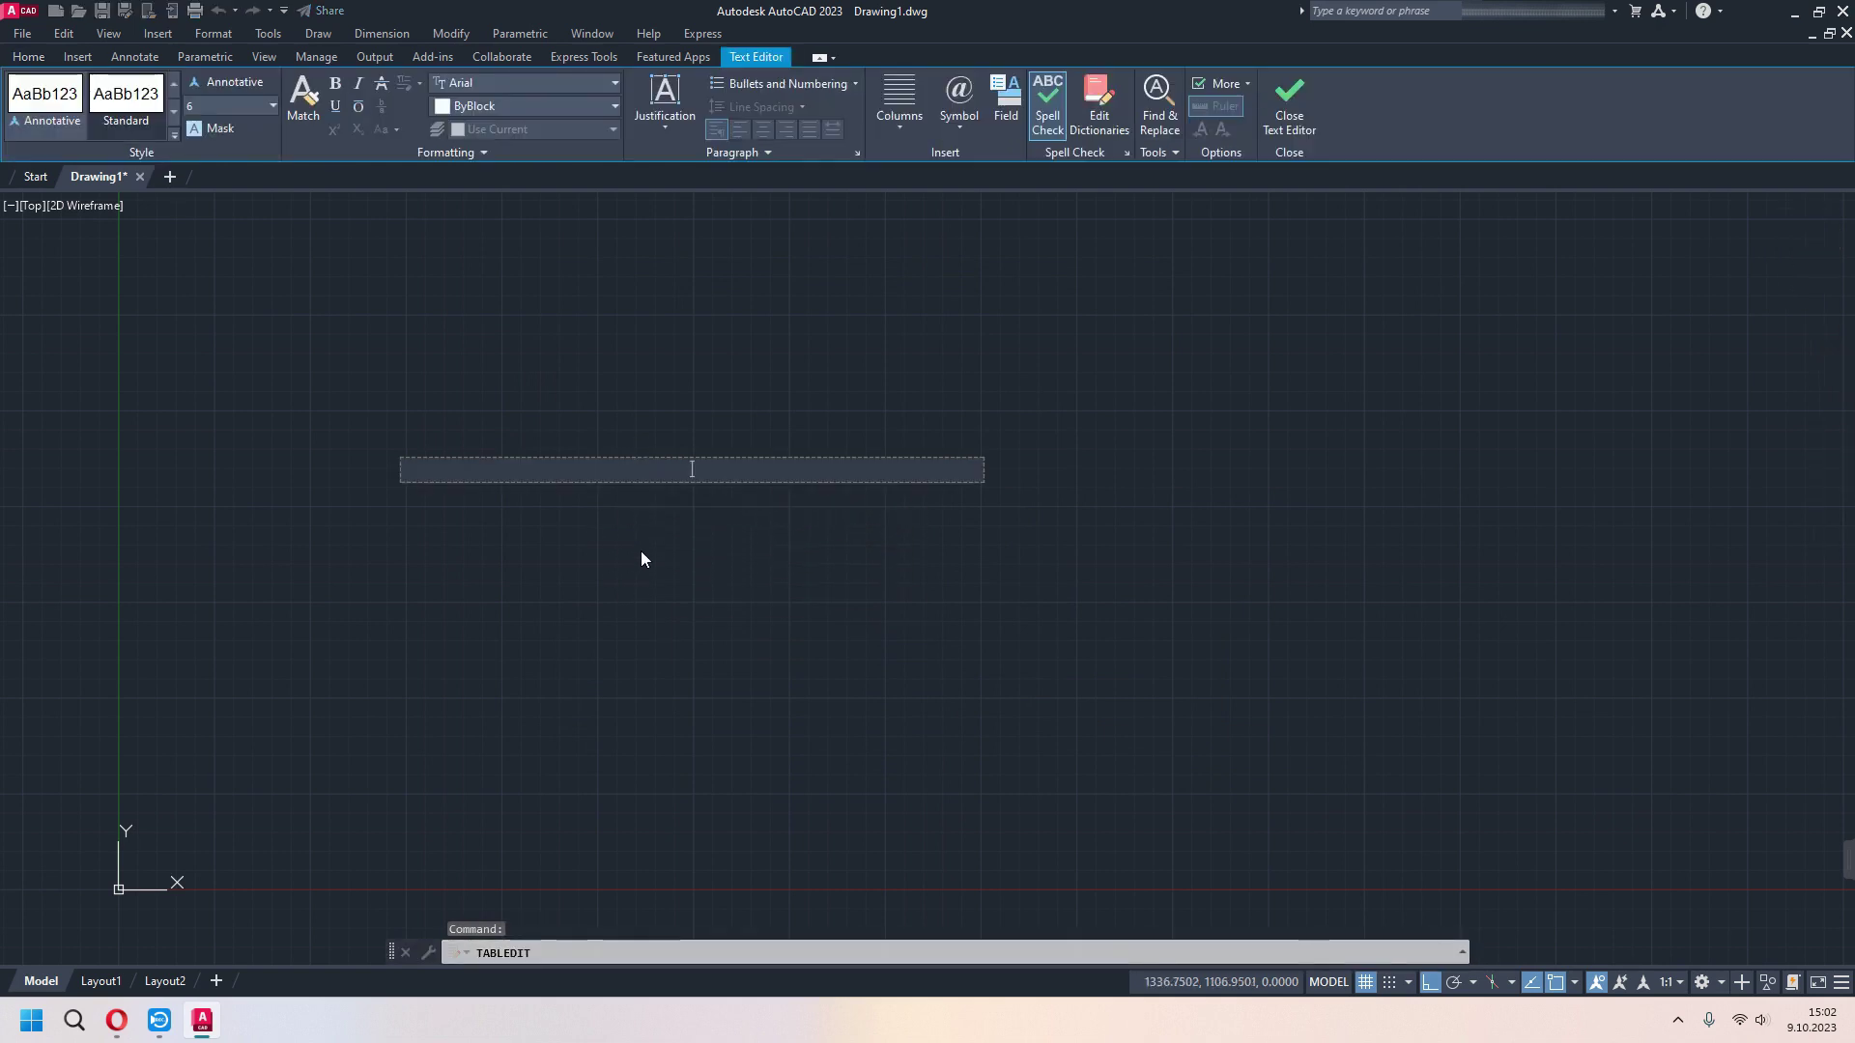
pyautogui.write('NONE DESIGN 3D')
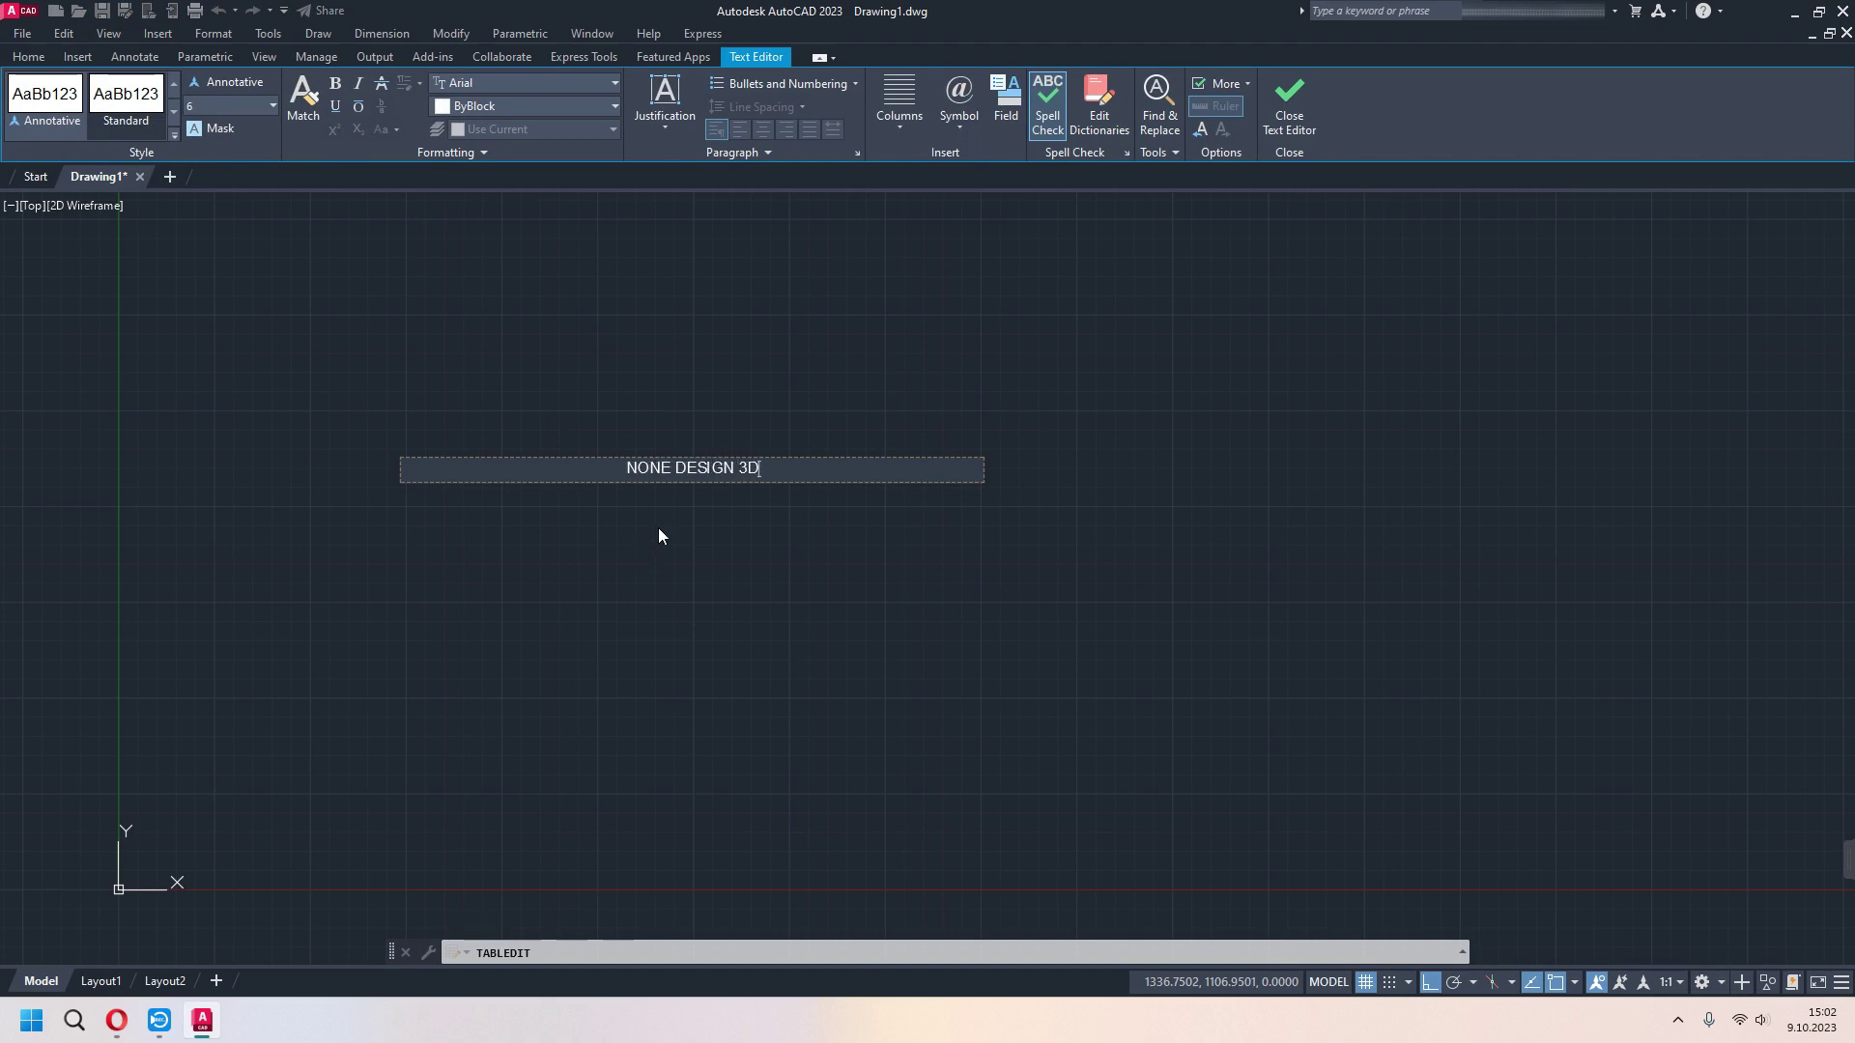
pyautogui.click(824, 394)
pyautogui.scroll(5, 691, 456)
pyautogui.moveTo(691, 456); pyautogui.dragTo(857, 674, button='middle')
pyautogui.scroll(3, 869, 666)
# Enter YOUTUBE in cell A2
pyautogui.click(452, 560)
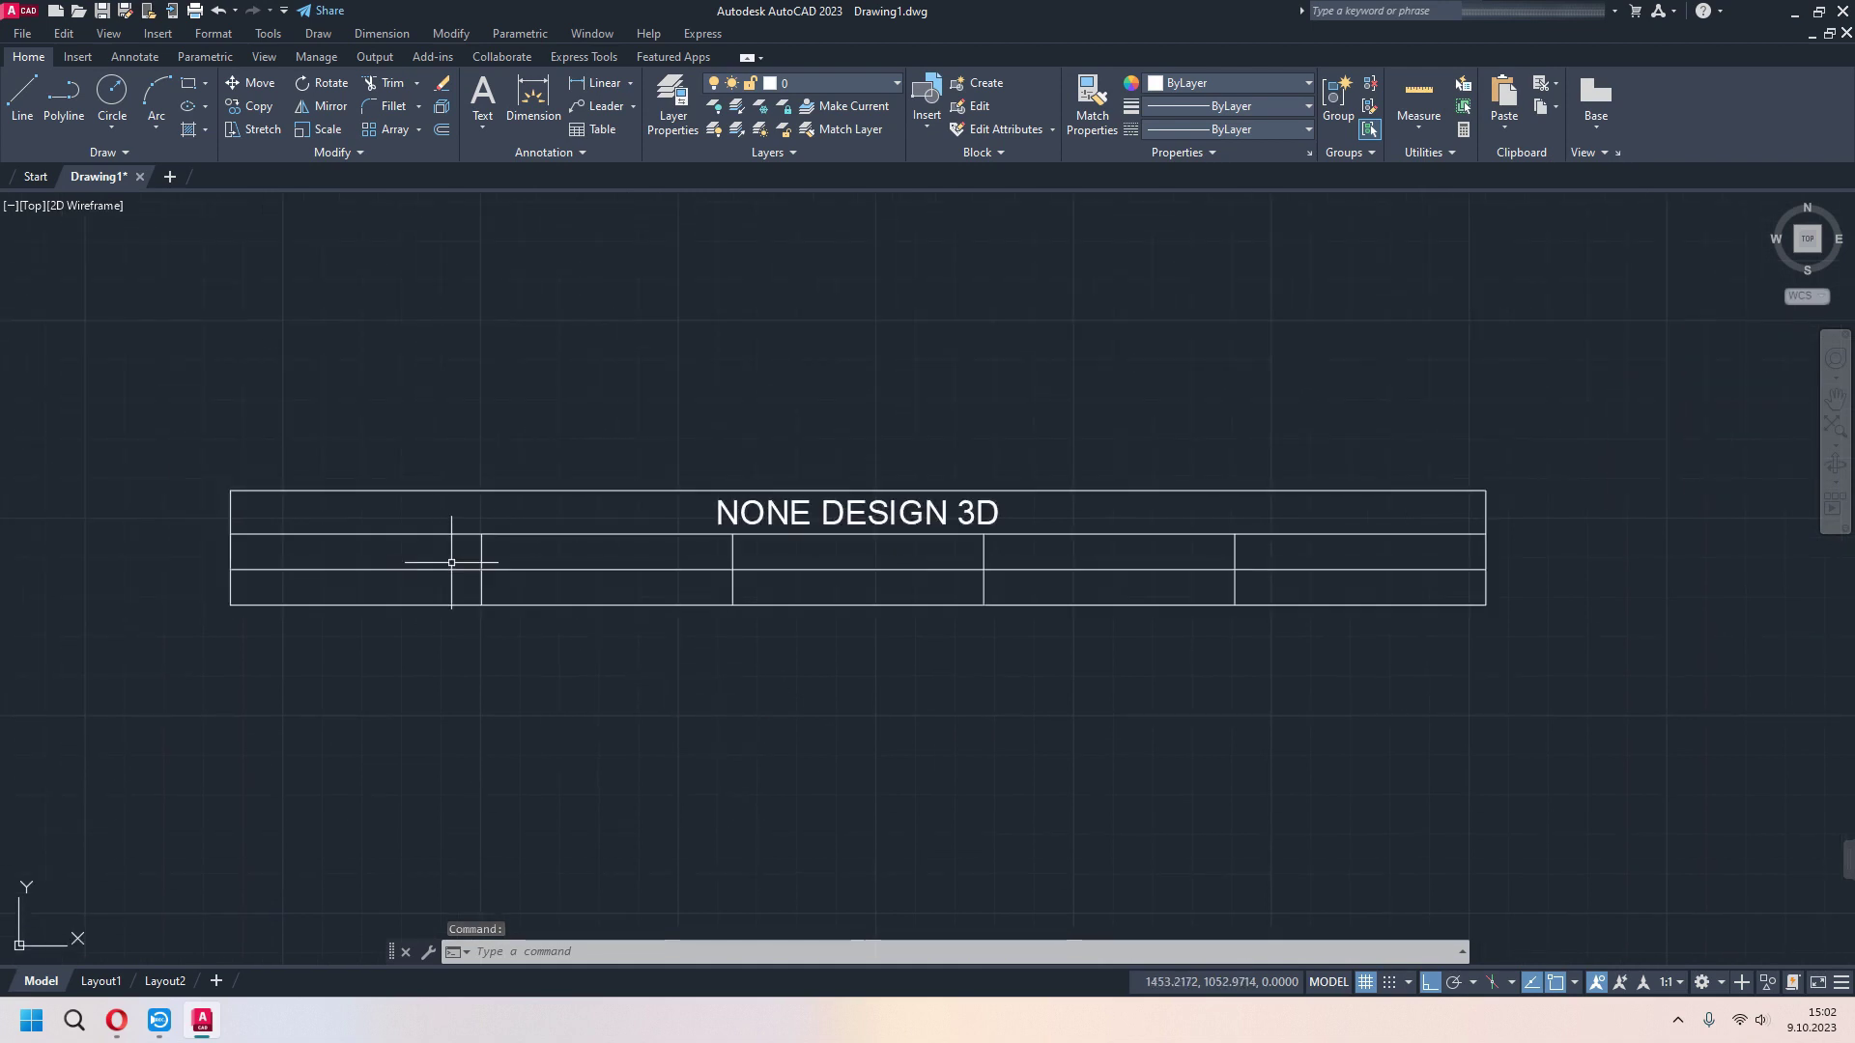
pyautogui.click(478, 561)
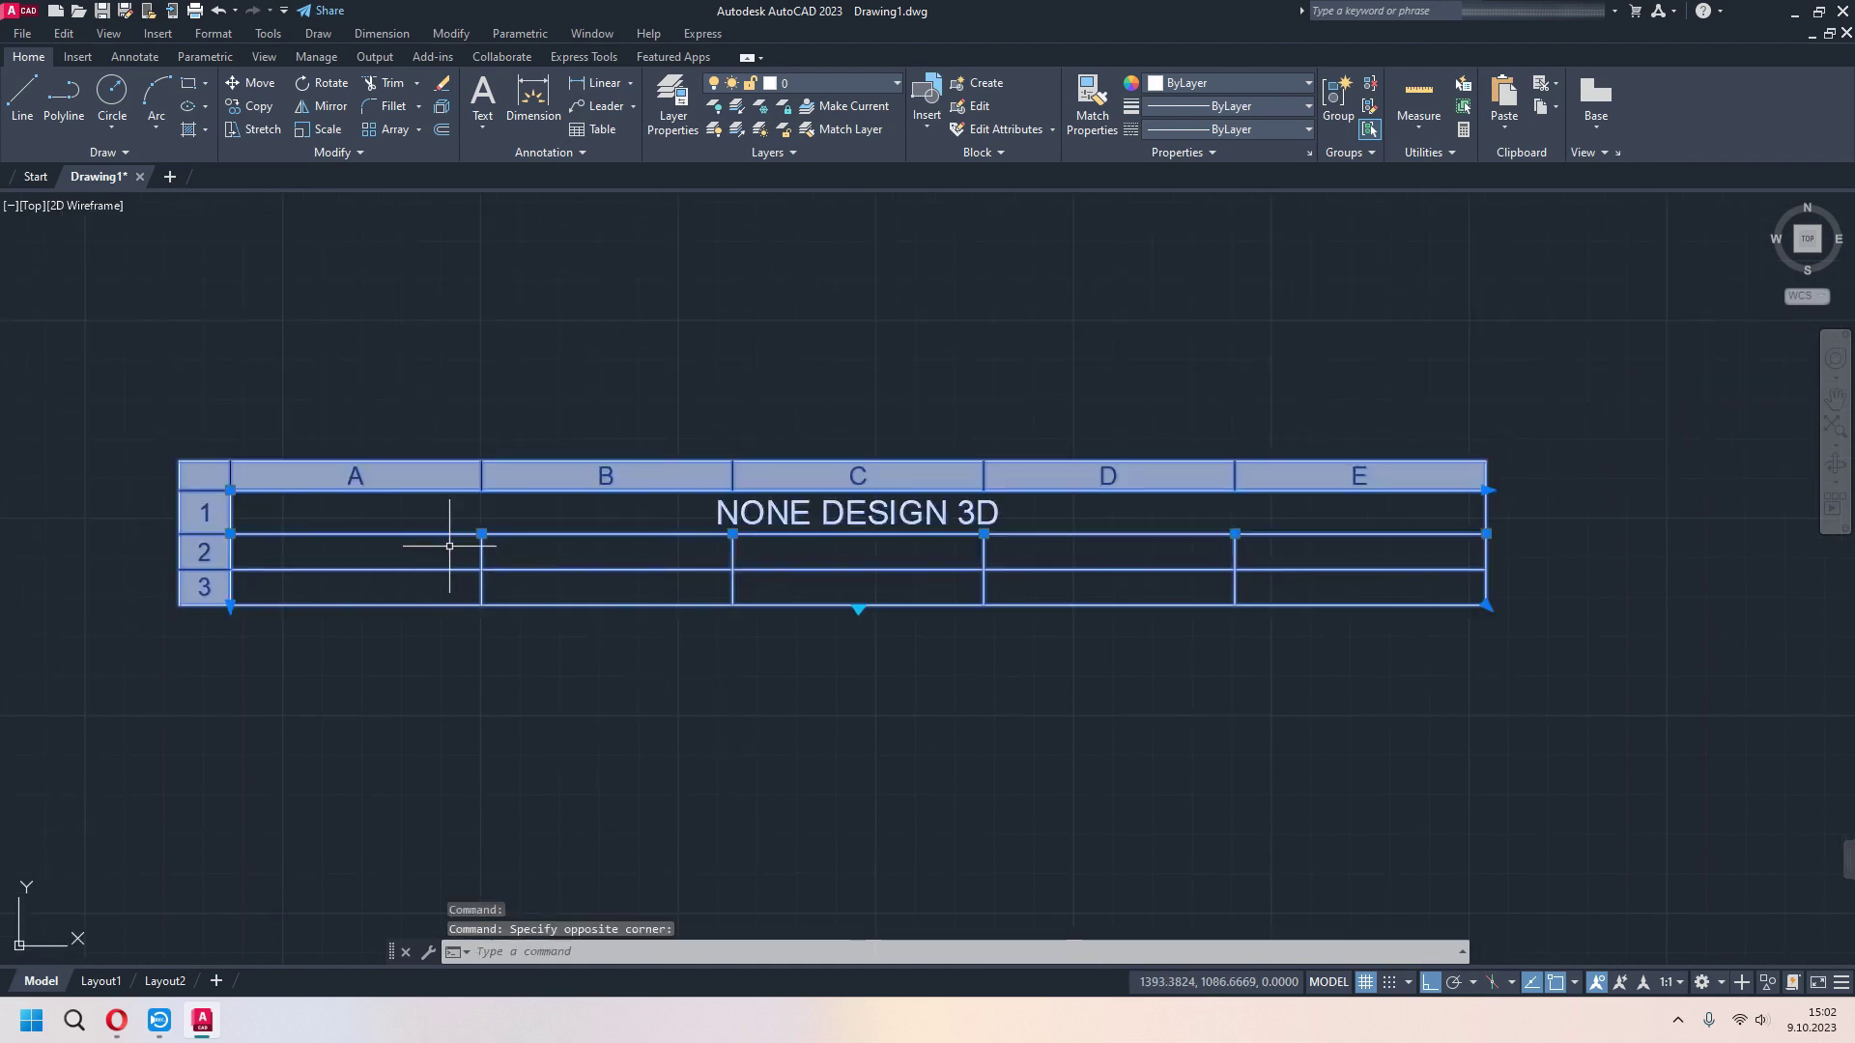
pyautogui.click(447, 548)
pyautogui.click(444, 680)
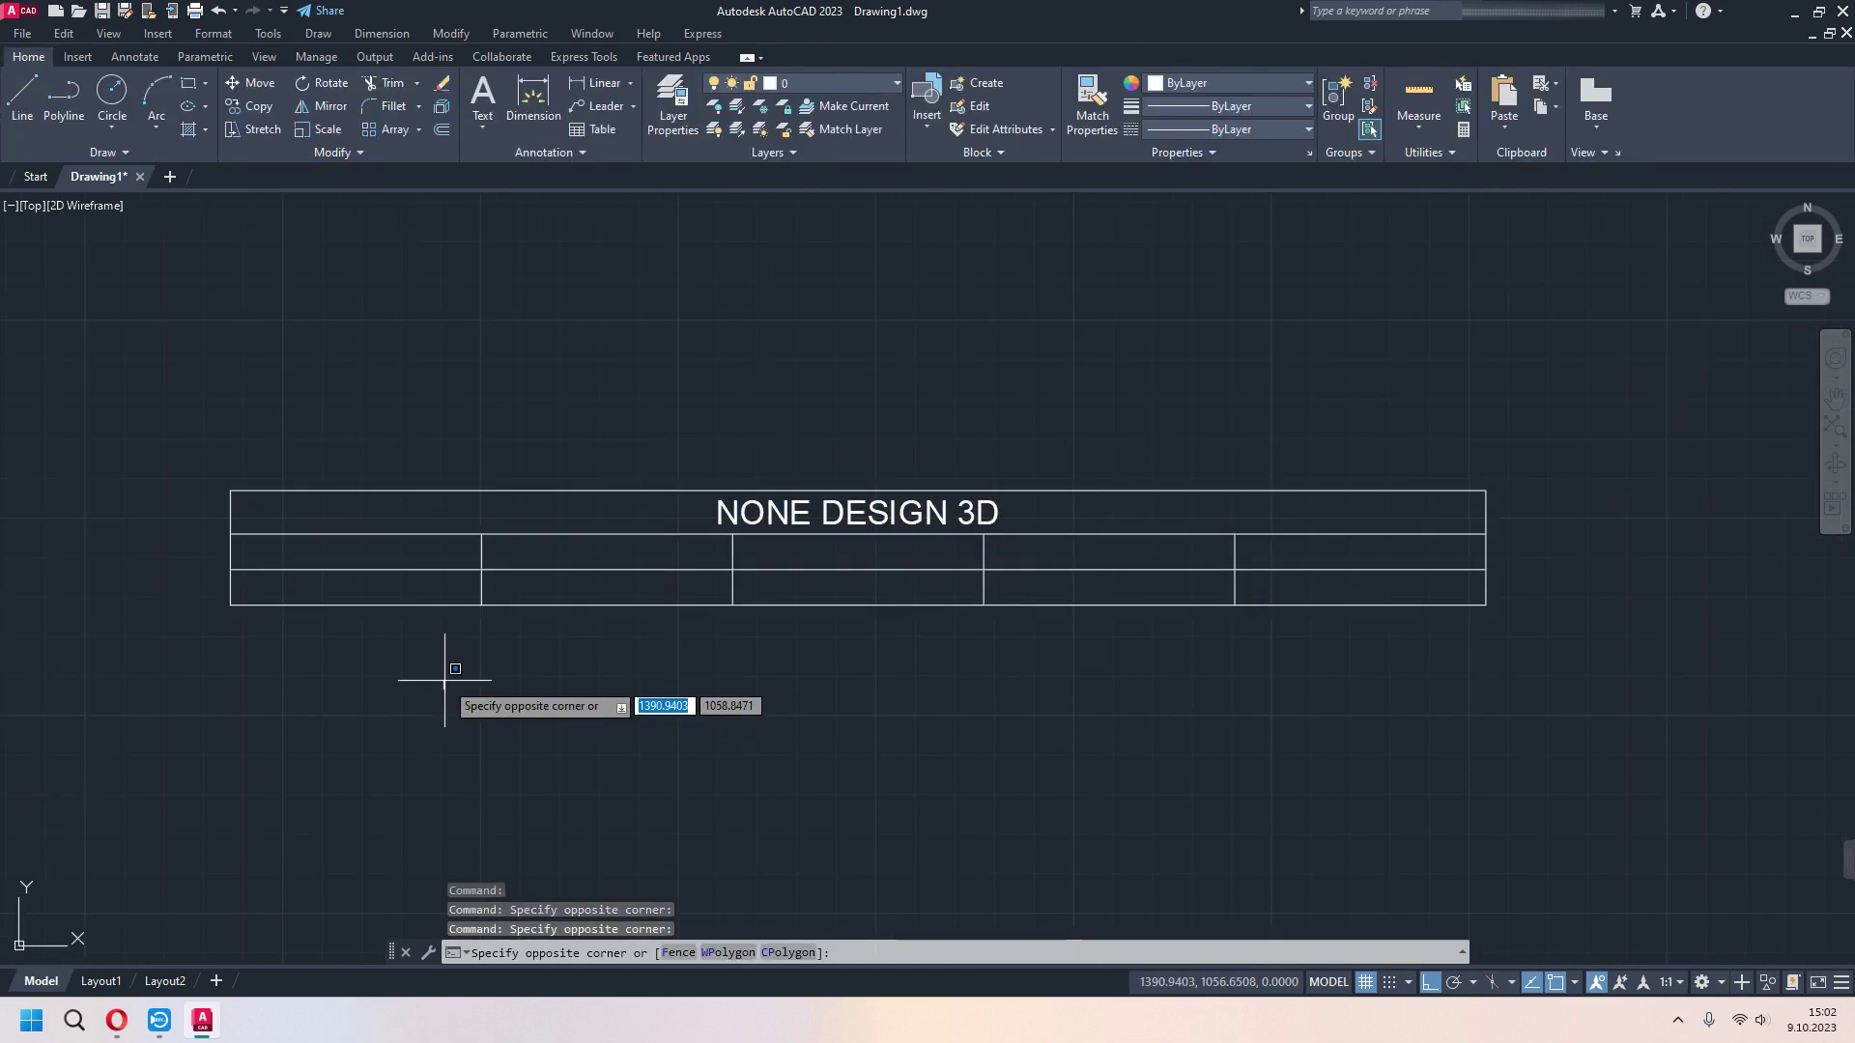
pyautogui.click(434, 546)
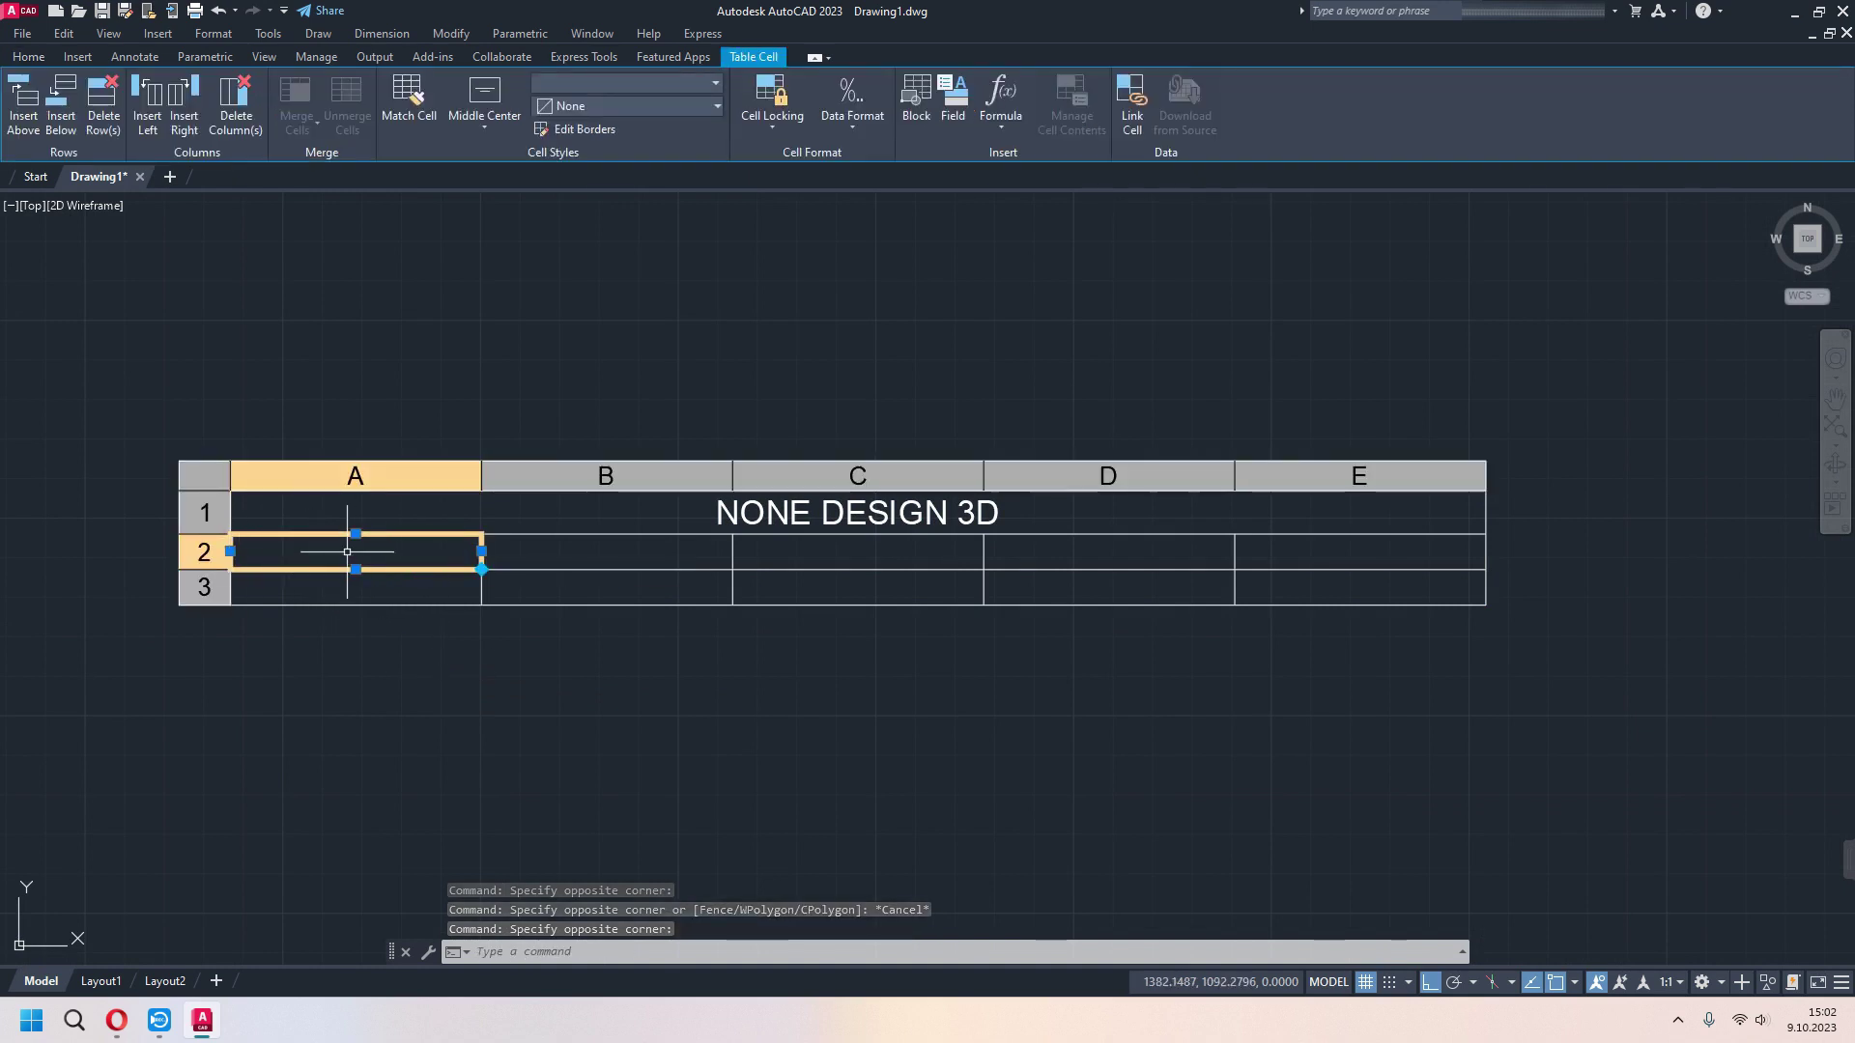
pyautogui.write('YOUTUBE')
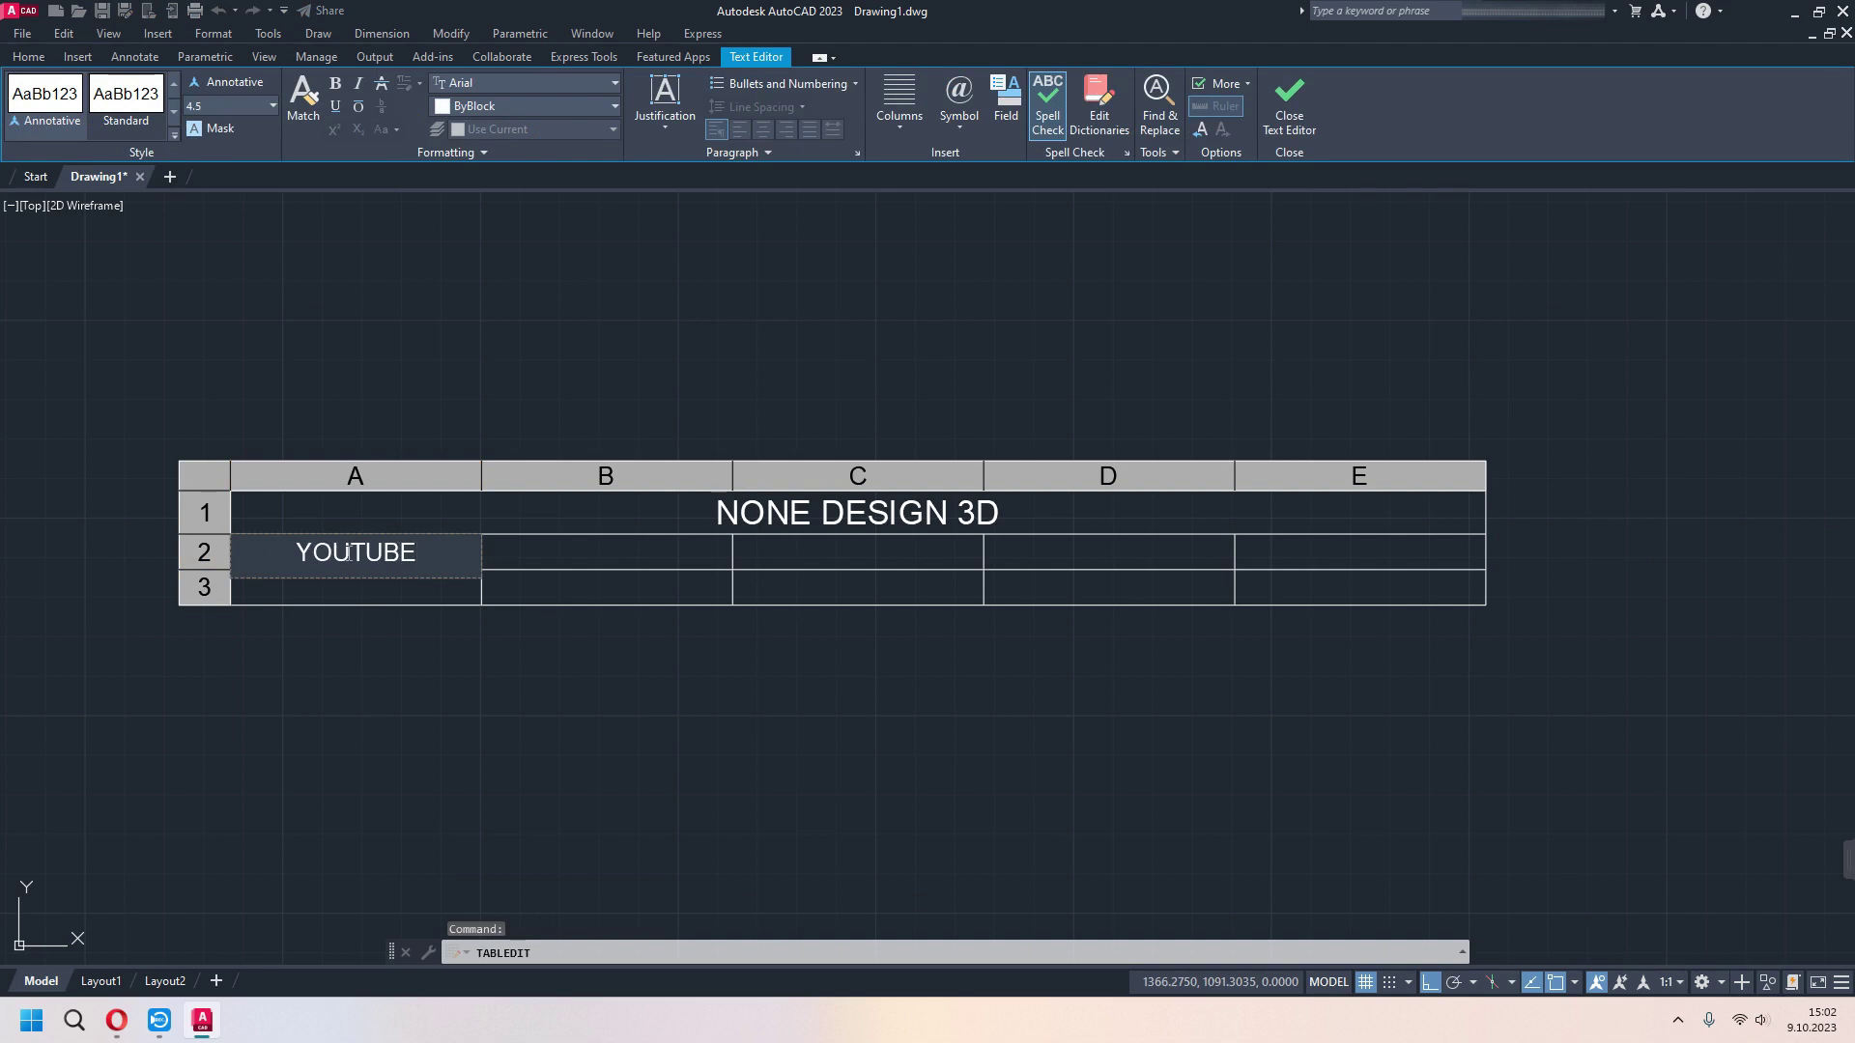
pyautogui.click(381, 446)
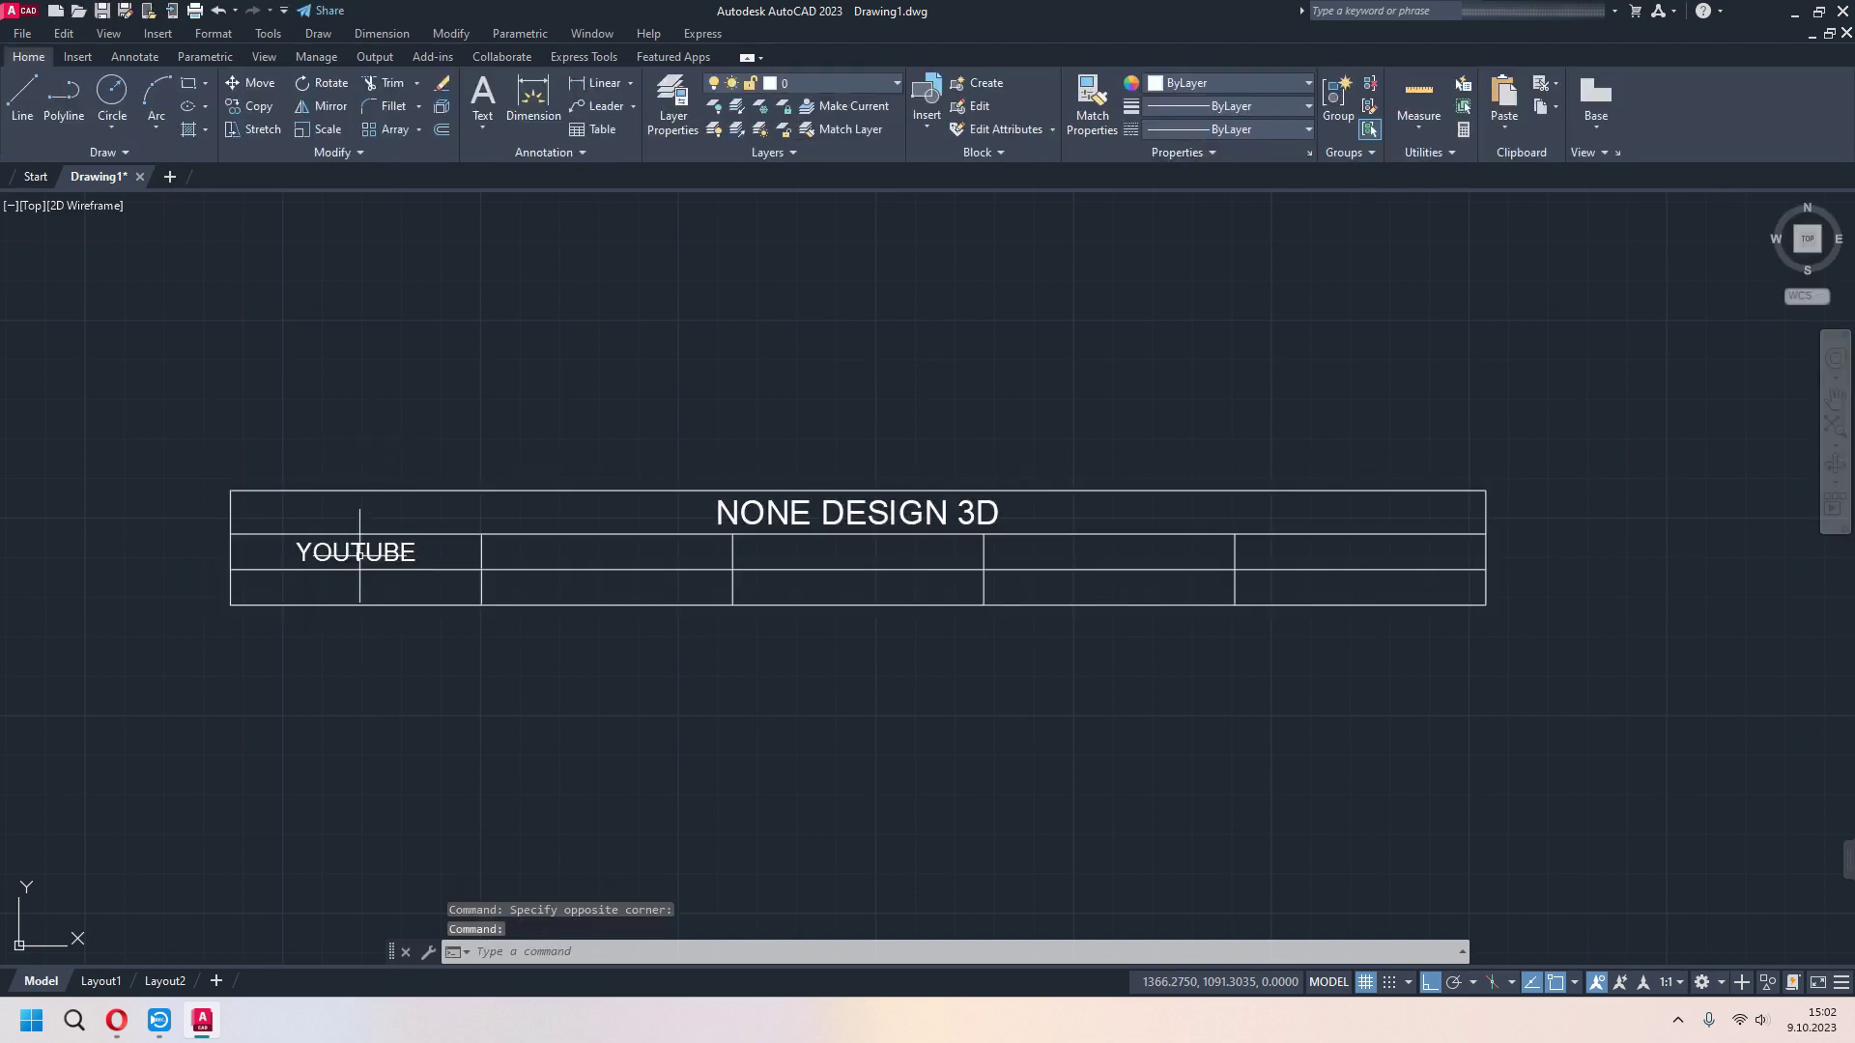
# Copy the YOUTUBE text from A2 and paste it into cell B2
pyautogui.click(409, 565)
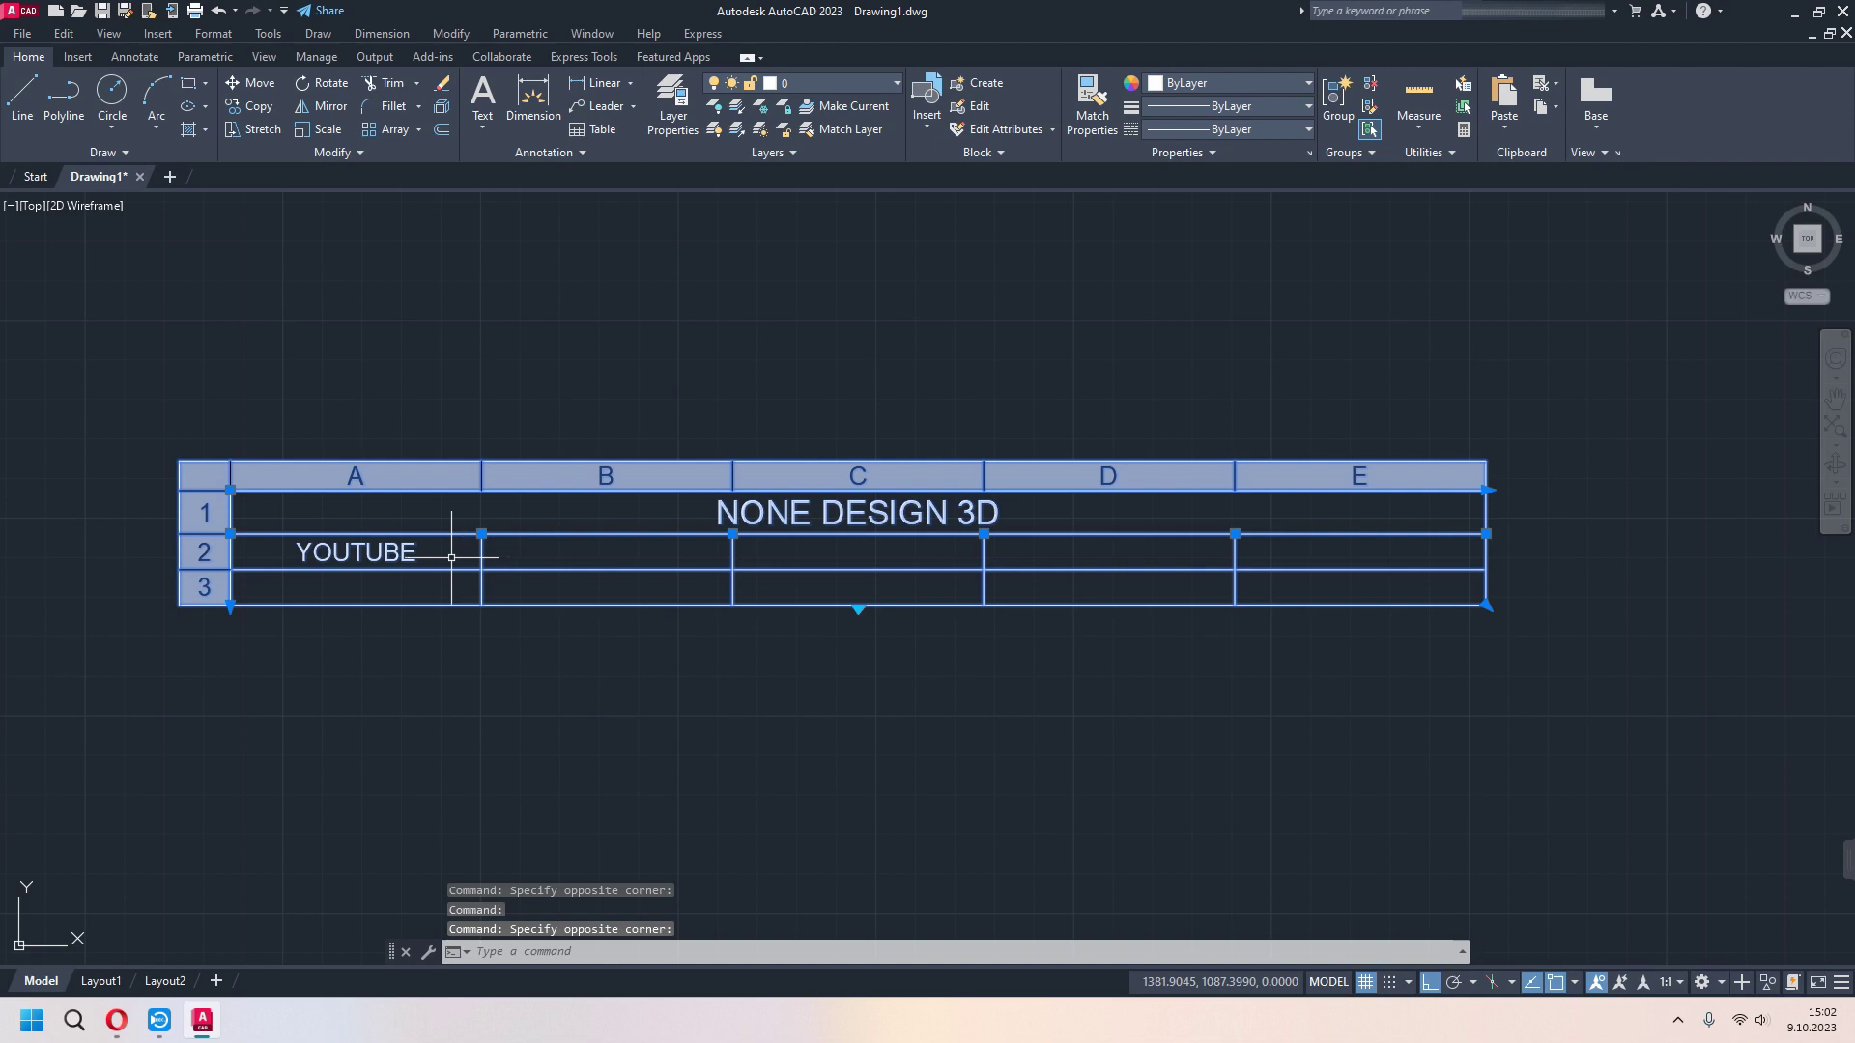
pyautogui.doubleClick(391, 553)
pyautogui.moveTo(425, 556); pyautogui.dragTo(272, 559)
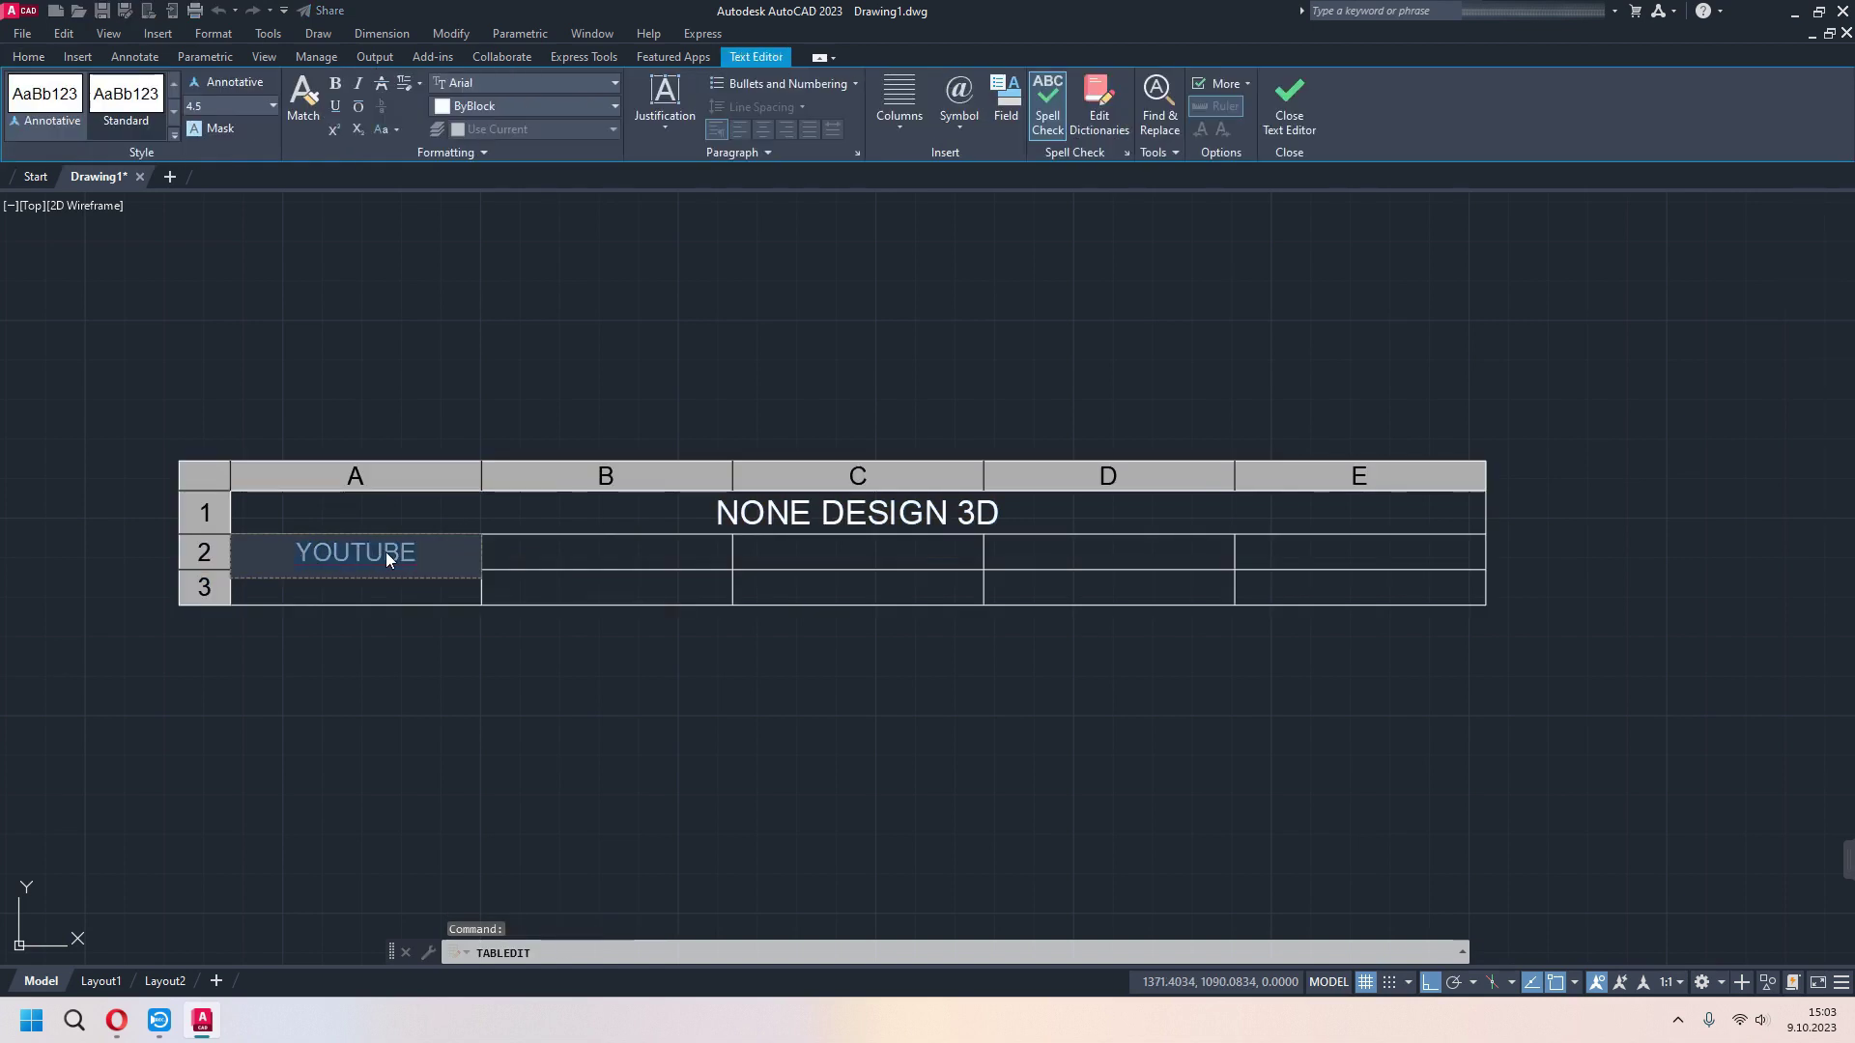
pyautogui.hotkey('ctrl', 'c')
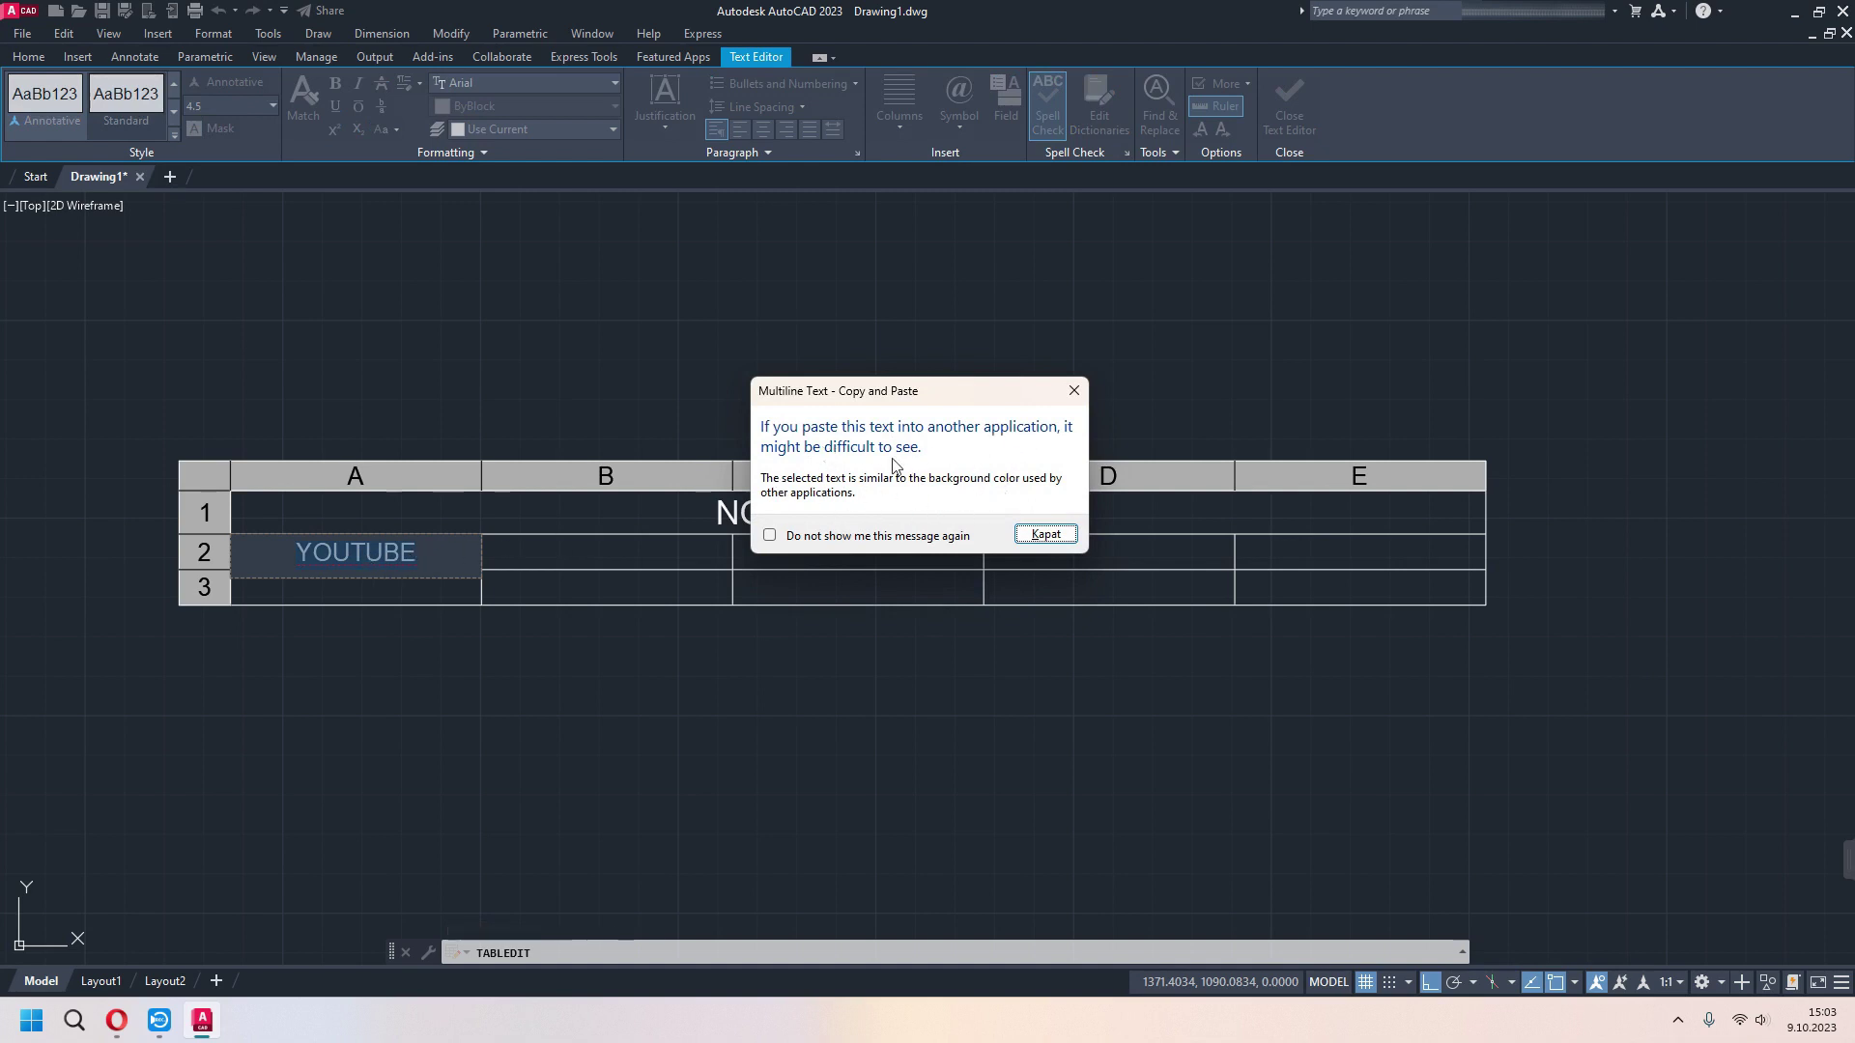
pyautogui.click(1046, 536)
pyautogui.press('Escape')
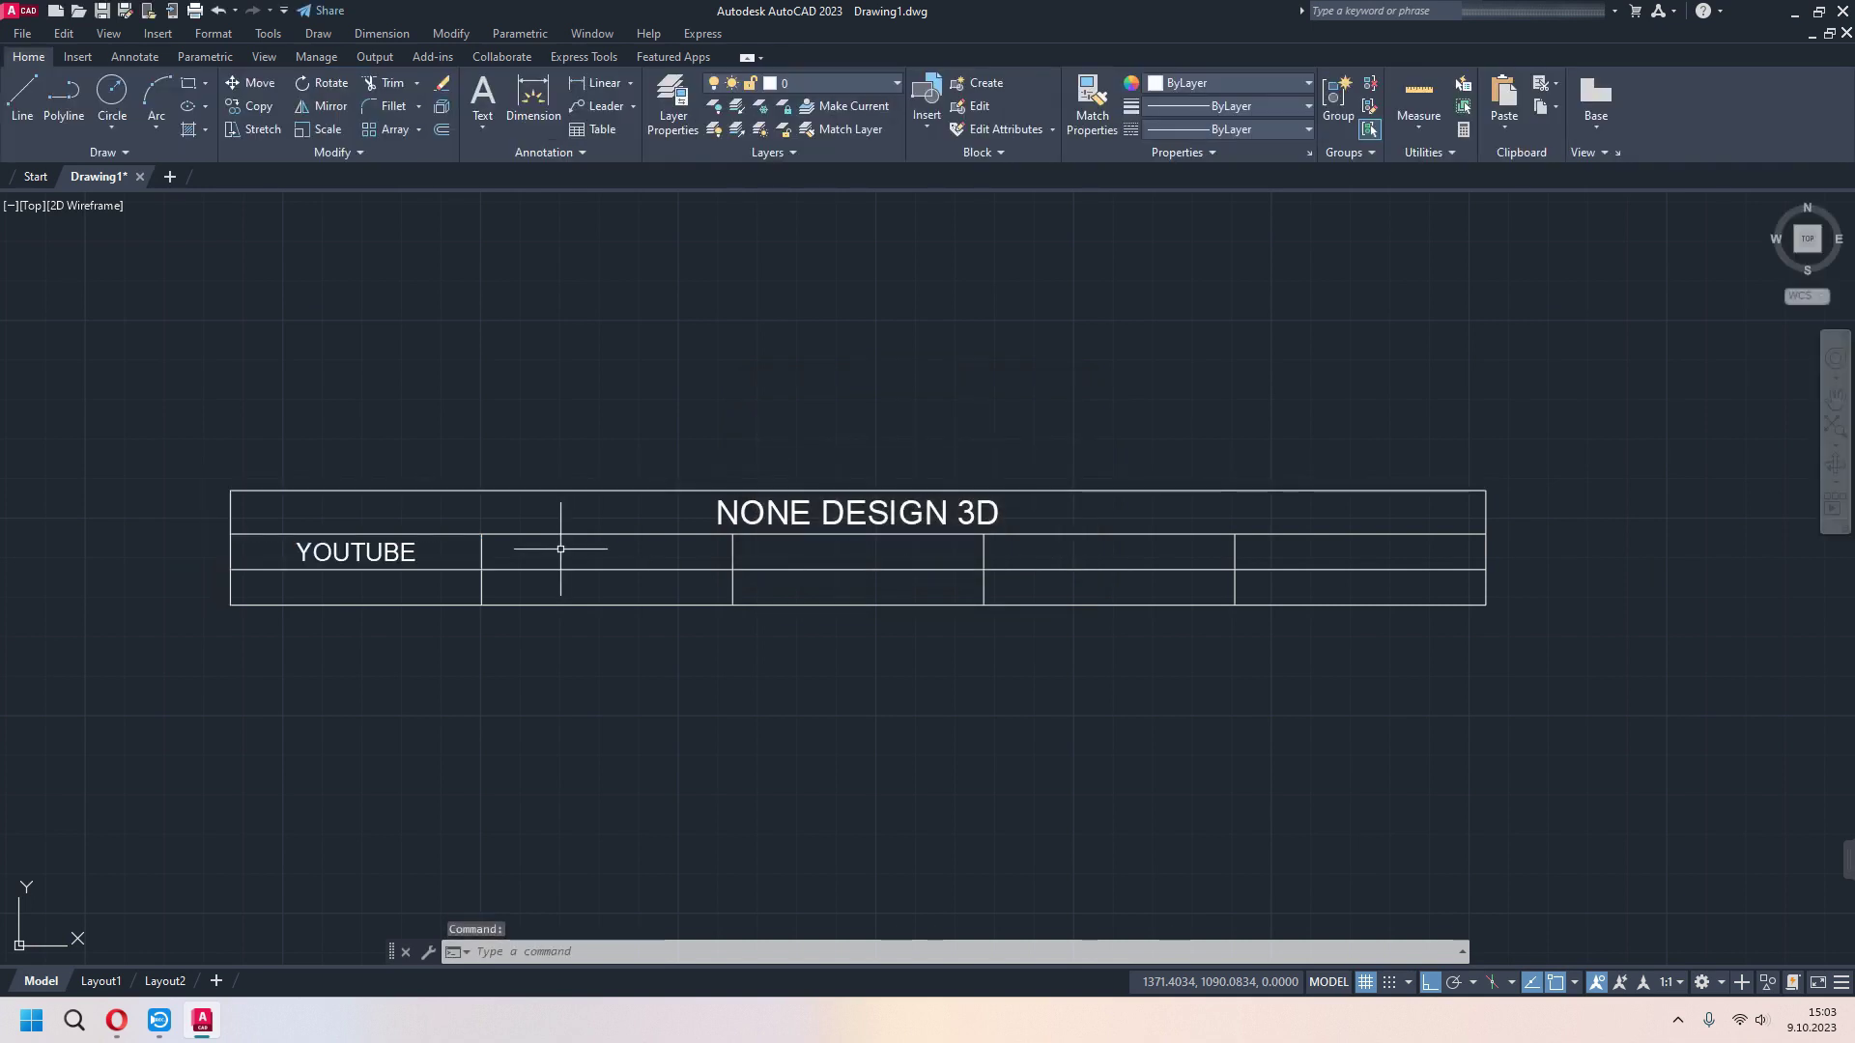
pyautogui.click(561, 549)
pyautogui.hotkey('ctrl', 'v')
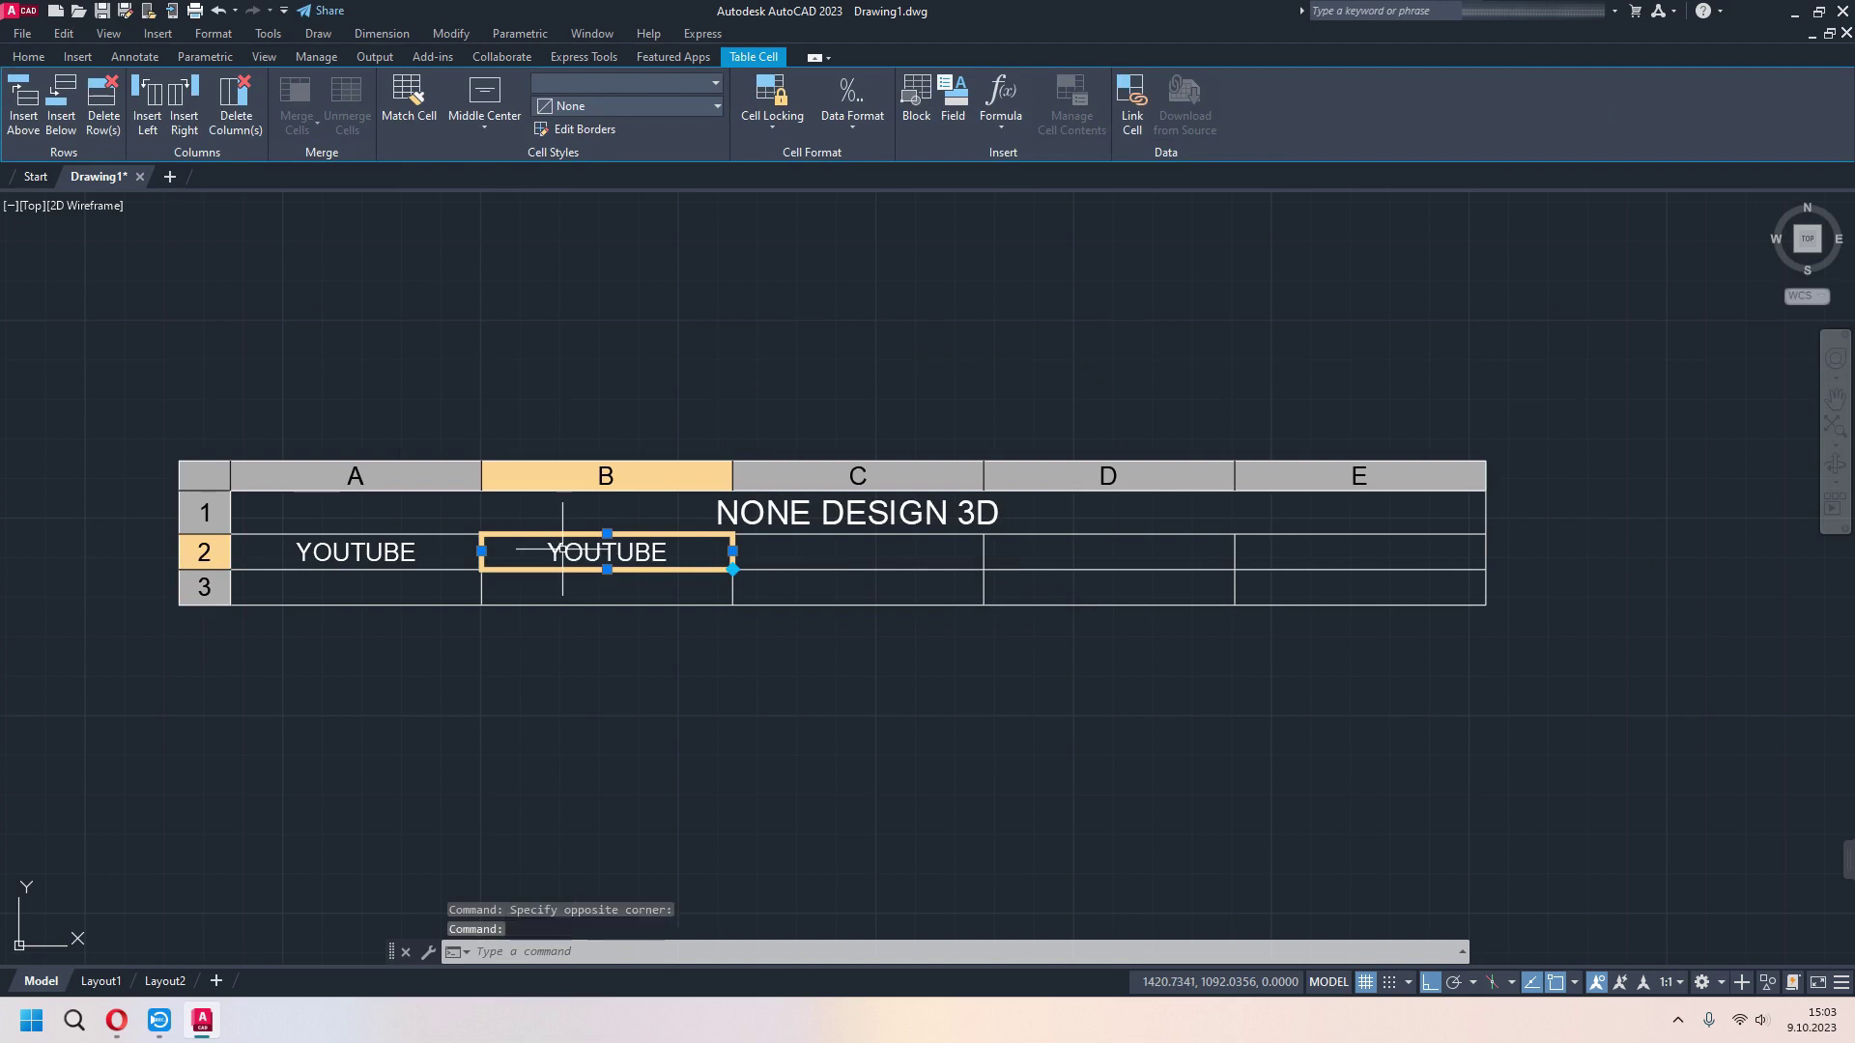
pyautogui.doubleClick(676, 553)
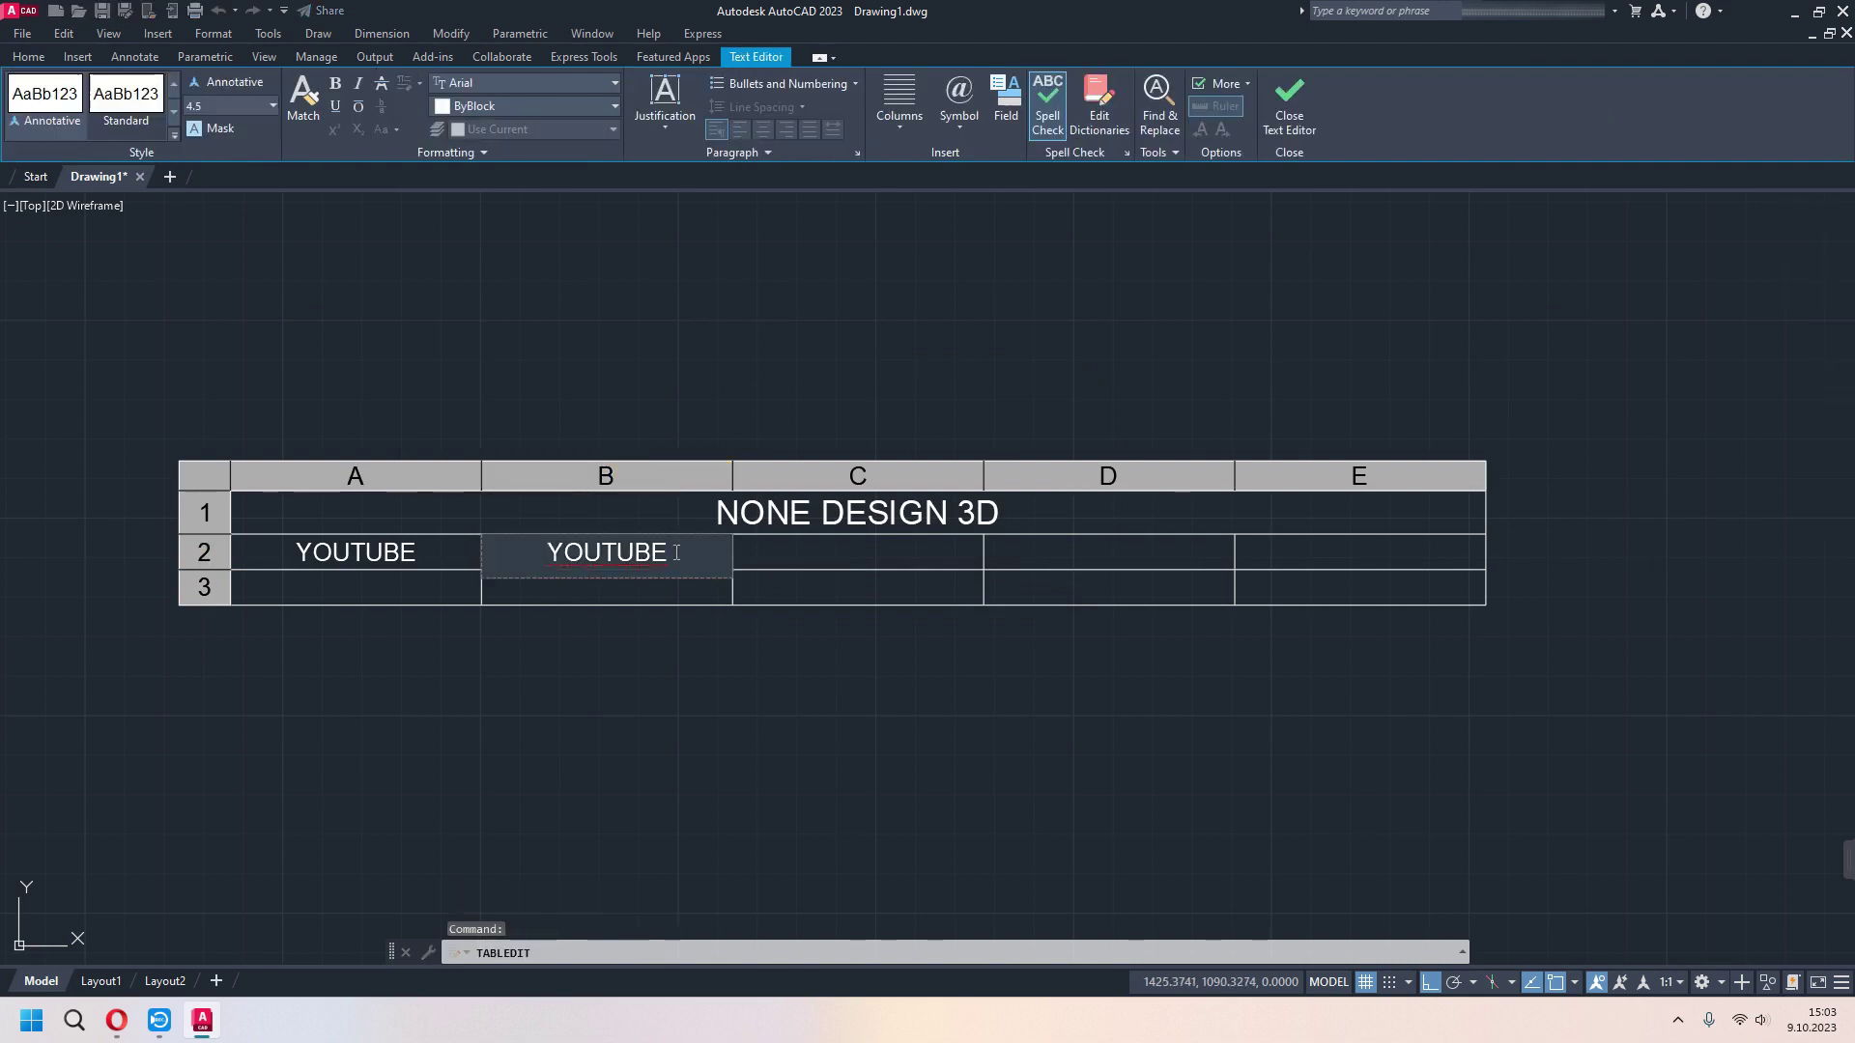
pyautogui.click(493, 660)
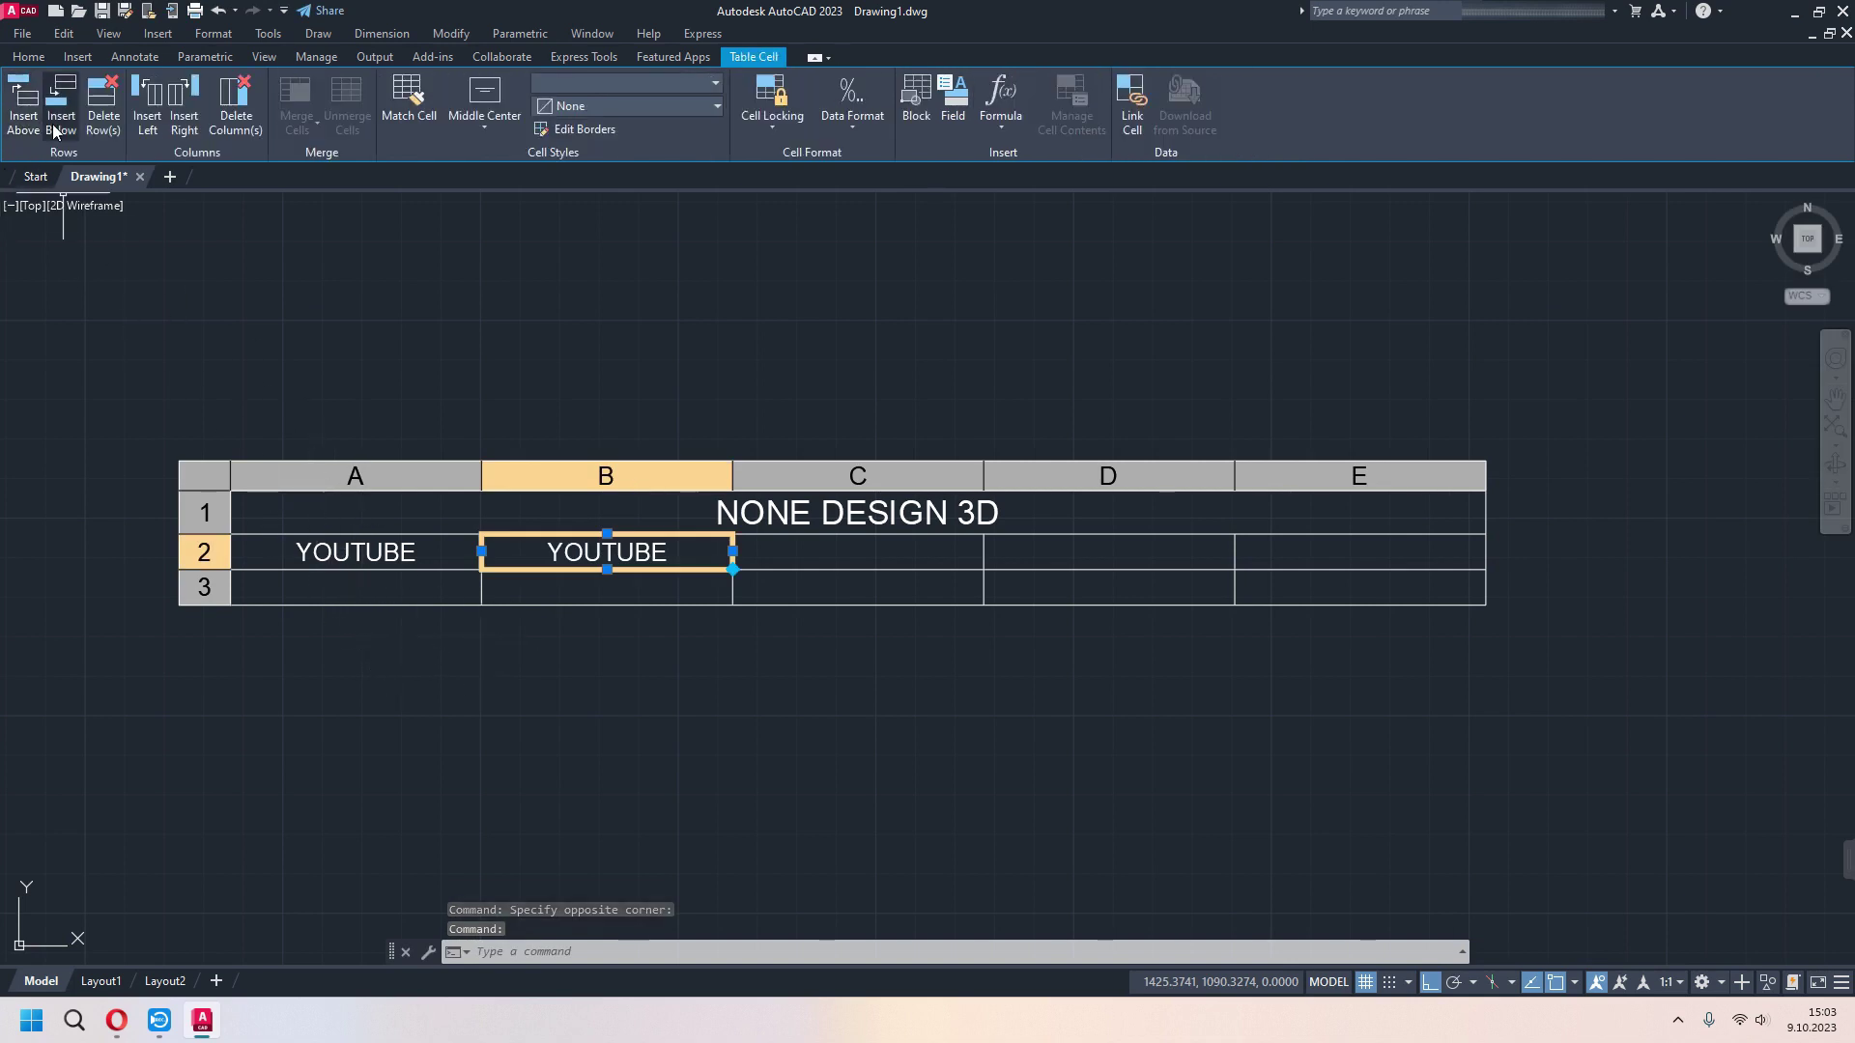
# Insert and delete empty rows so the table ends with five rows
pyautogui.click(357, 599)
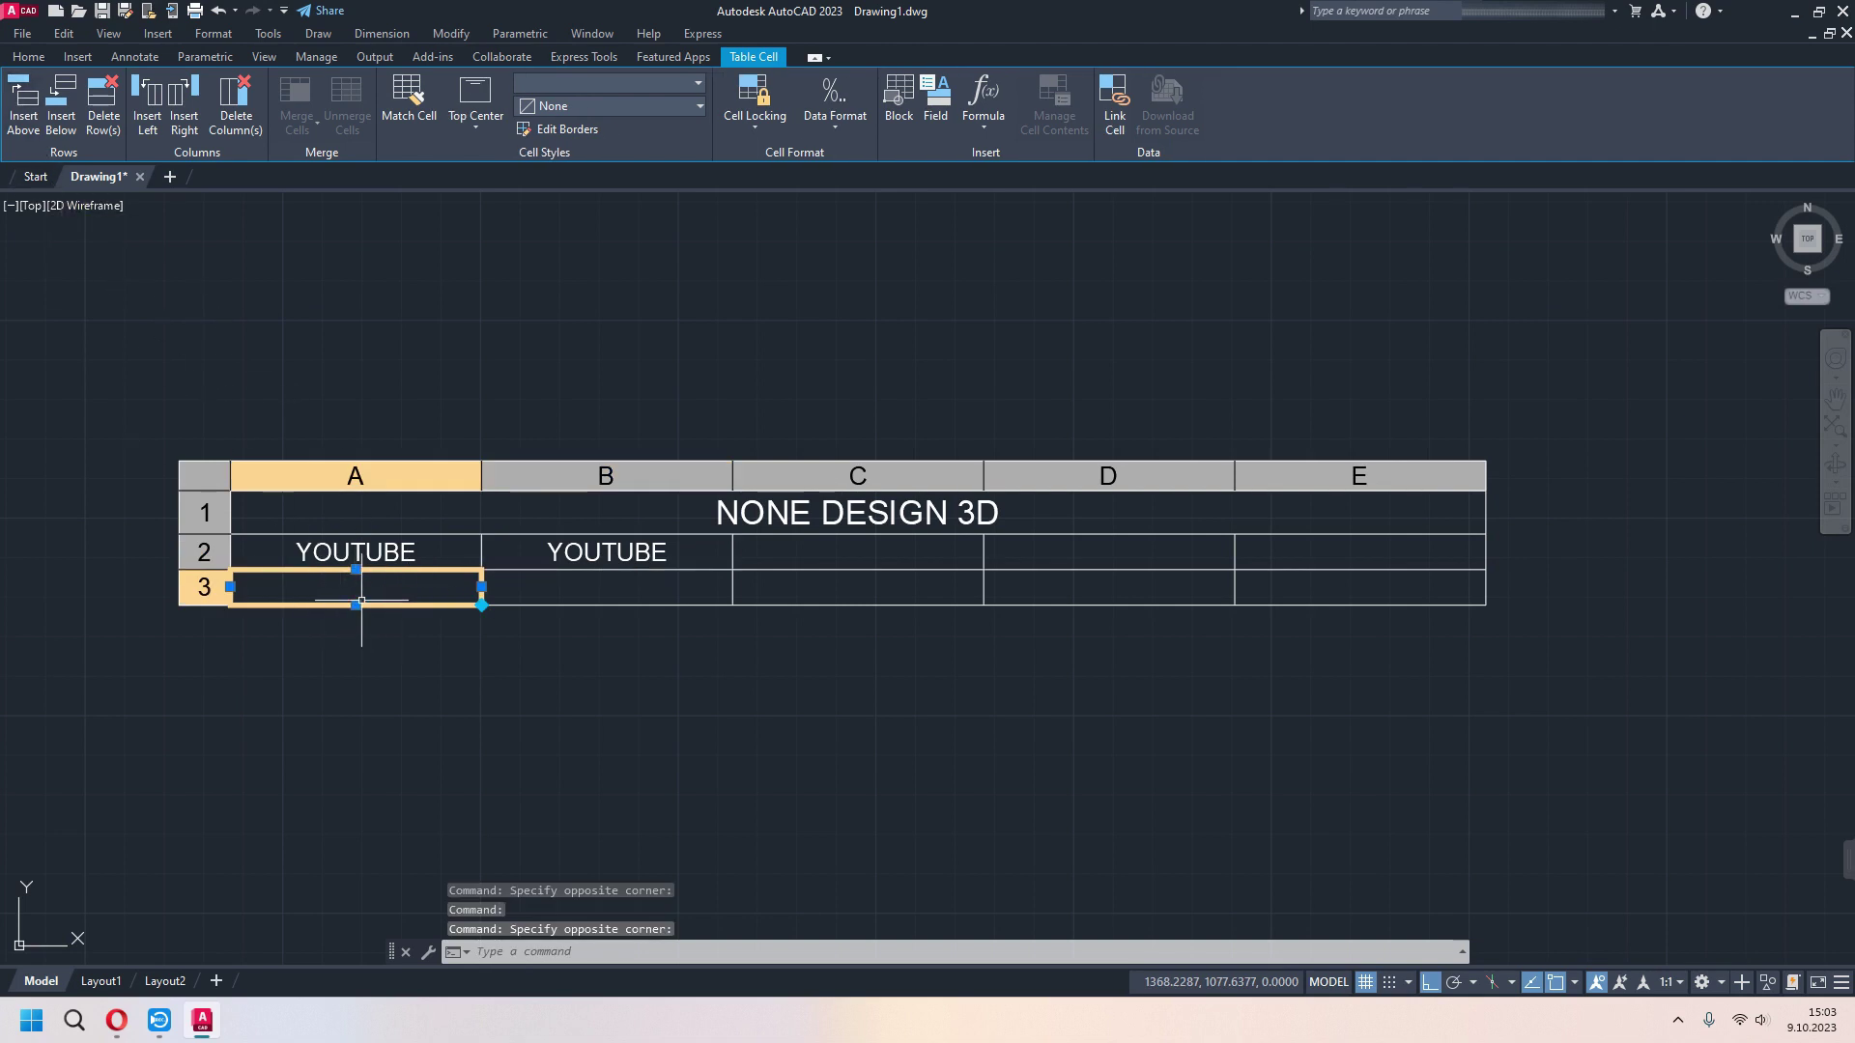
pyautogui.click(32, 120)
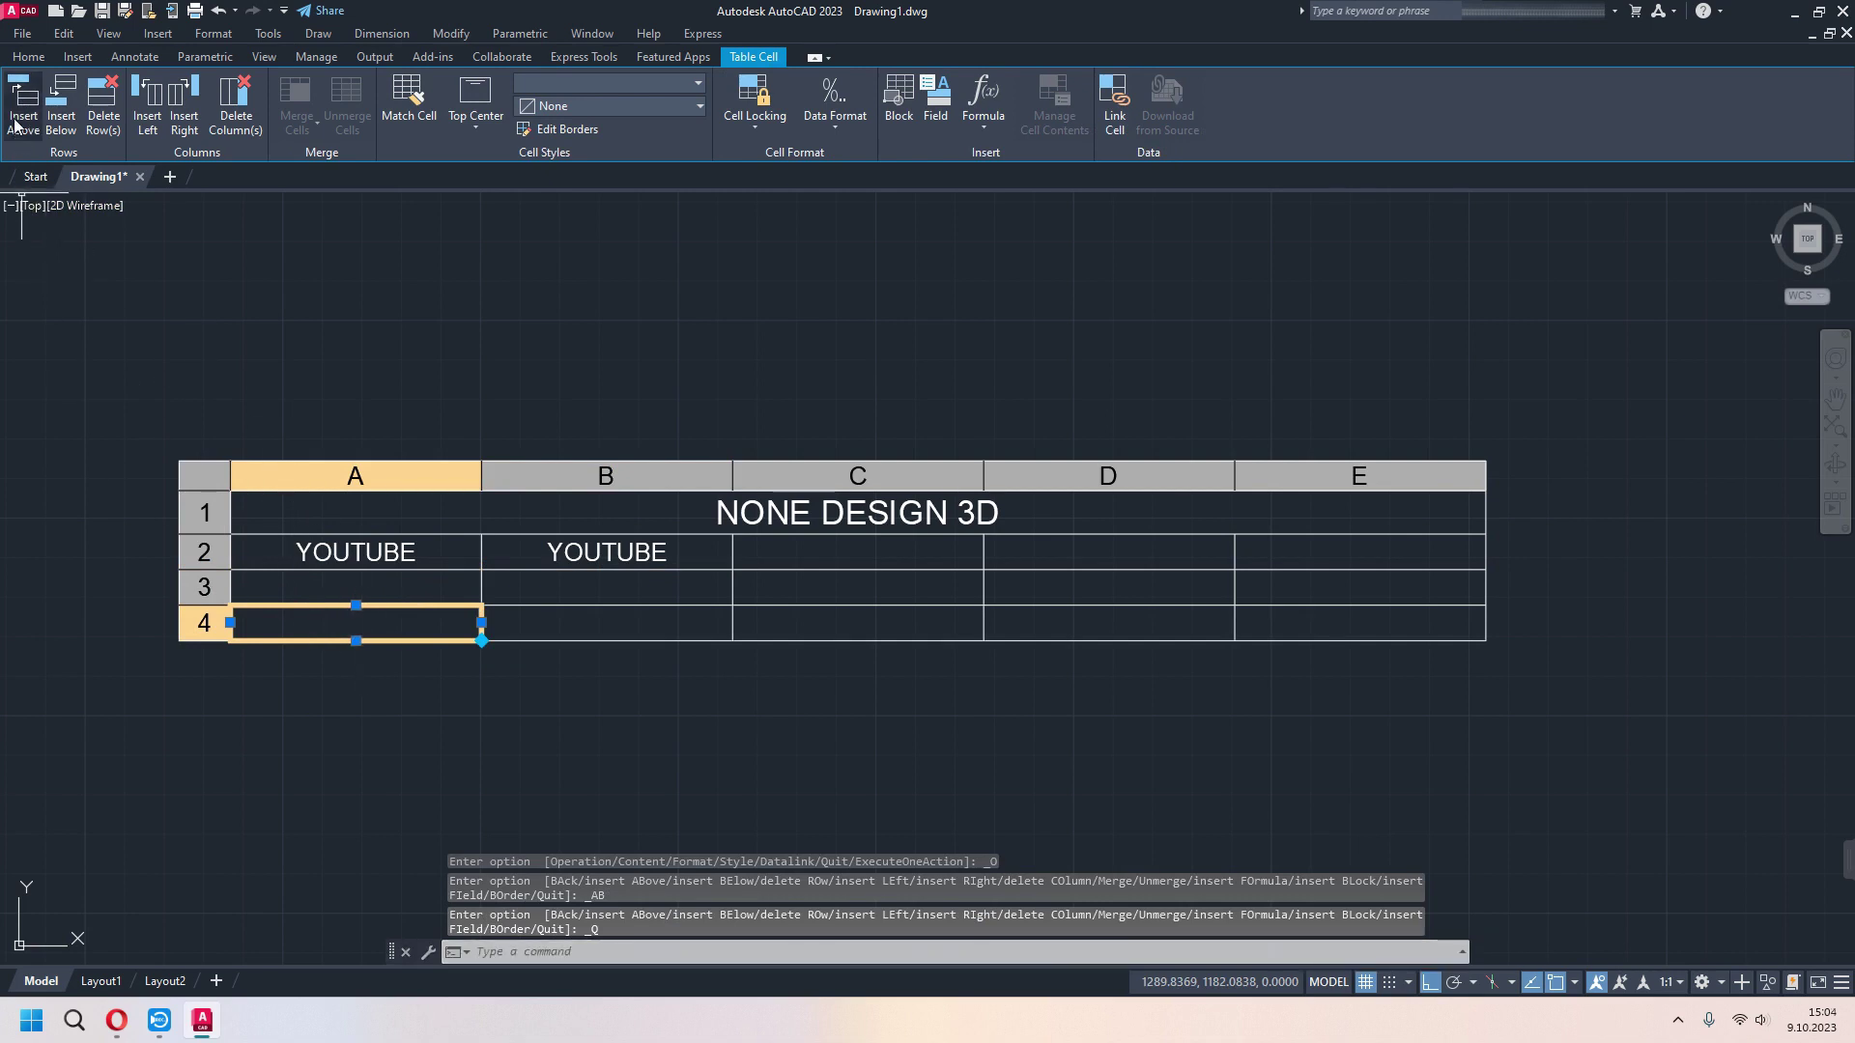
pyautogui.click(61, 106)
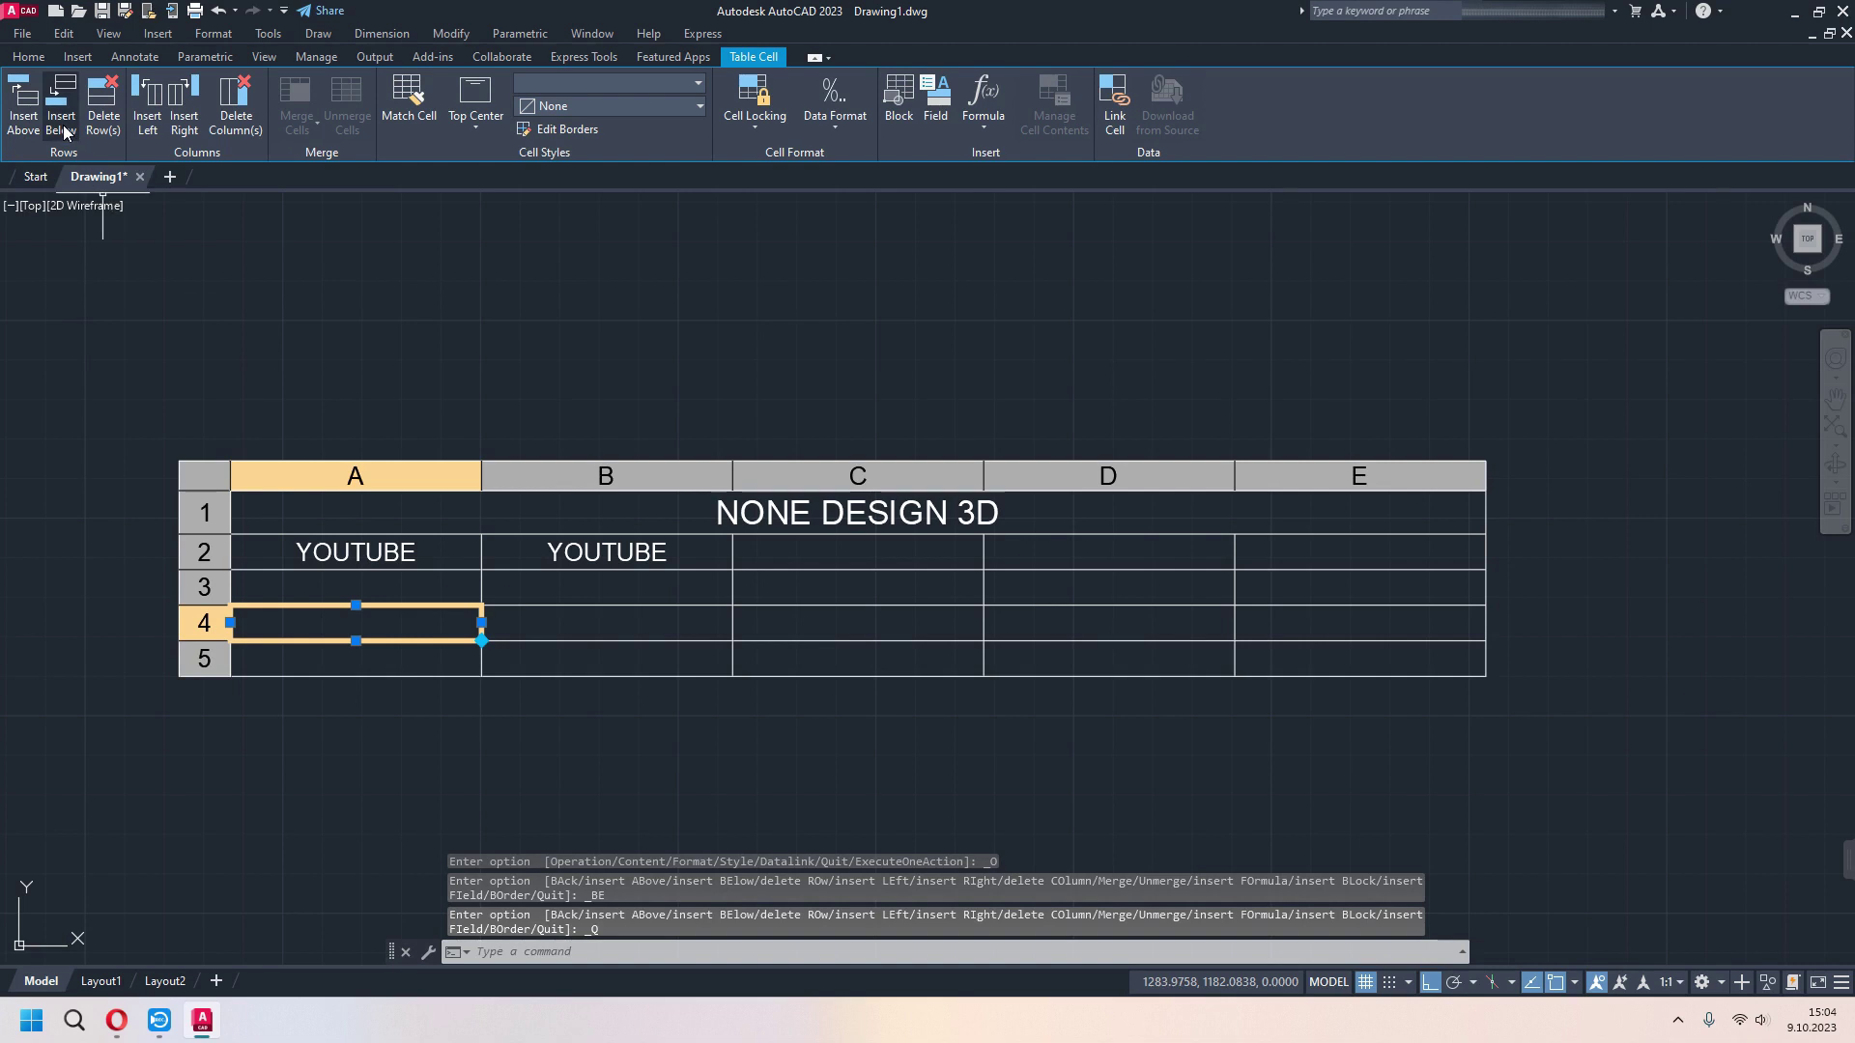
pyautogui.click(58, 131)
pyautogui.click(23, 107)
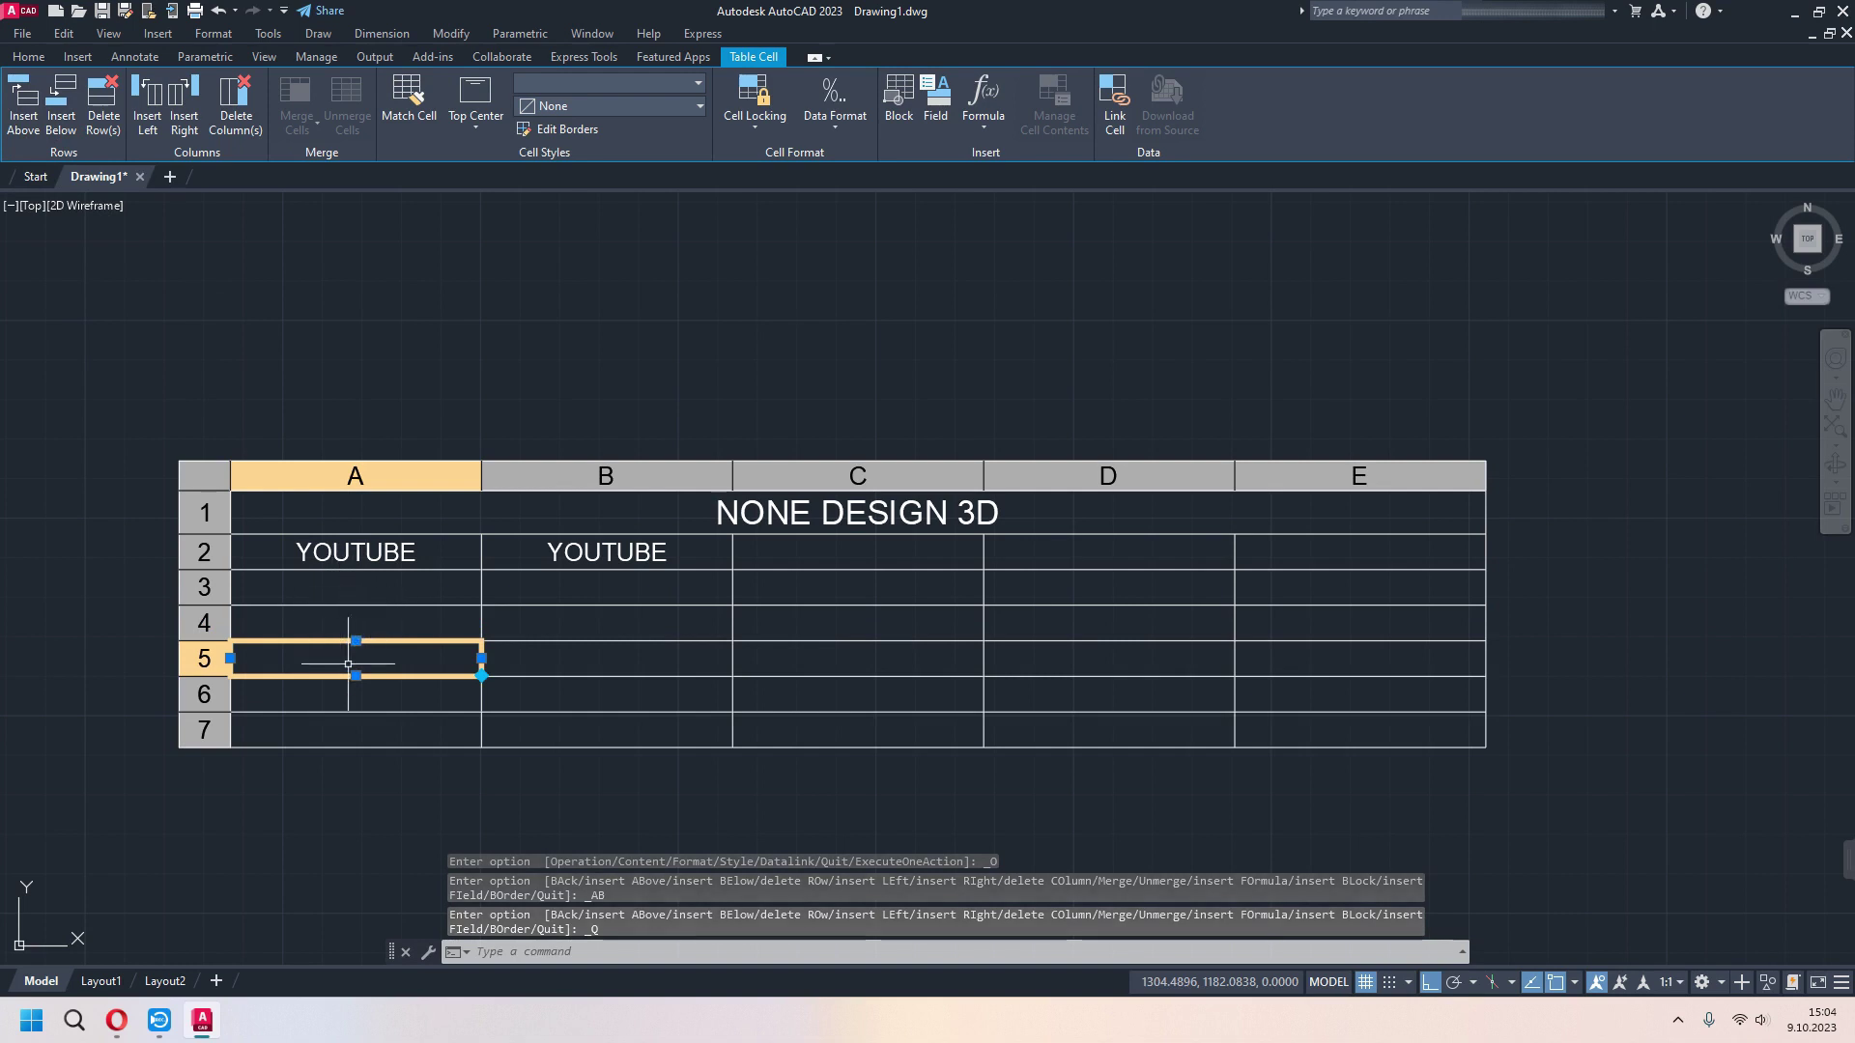
pyautogui.click(106, 123)
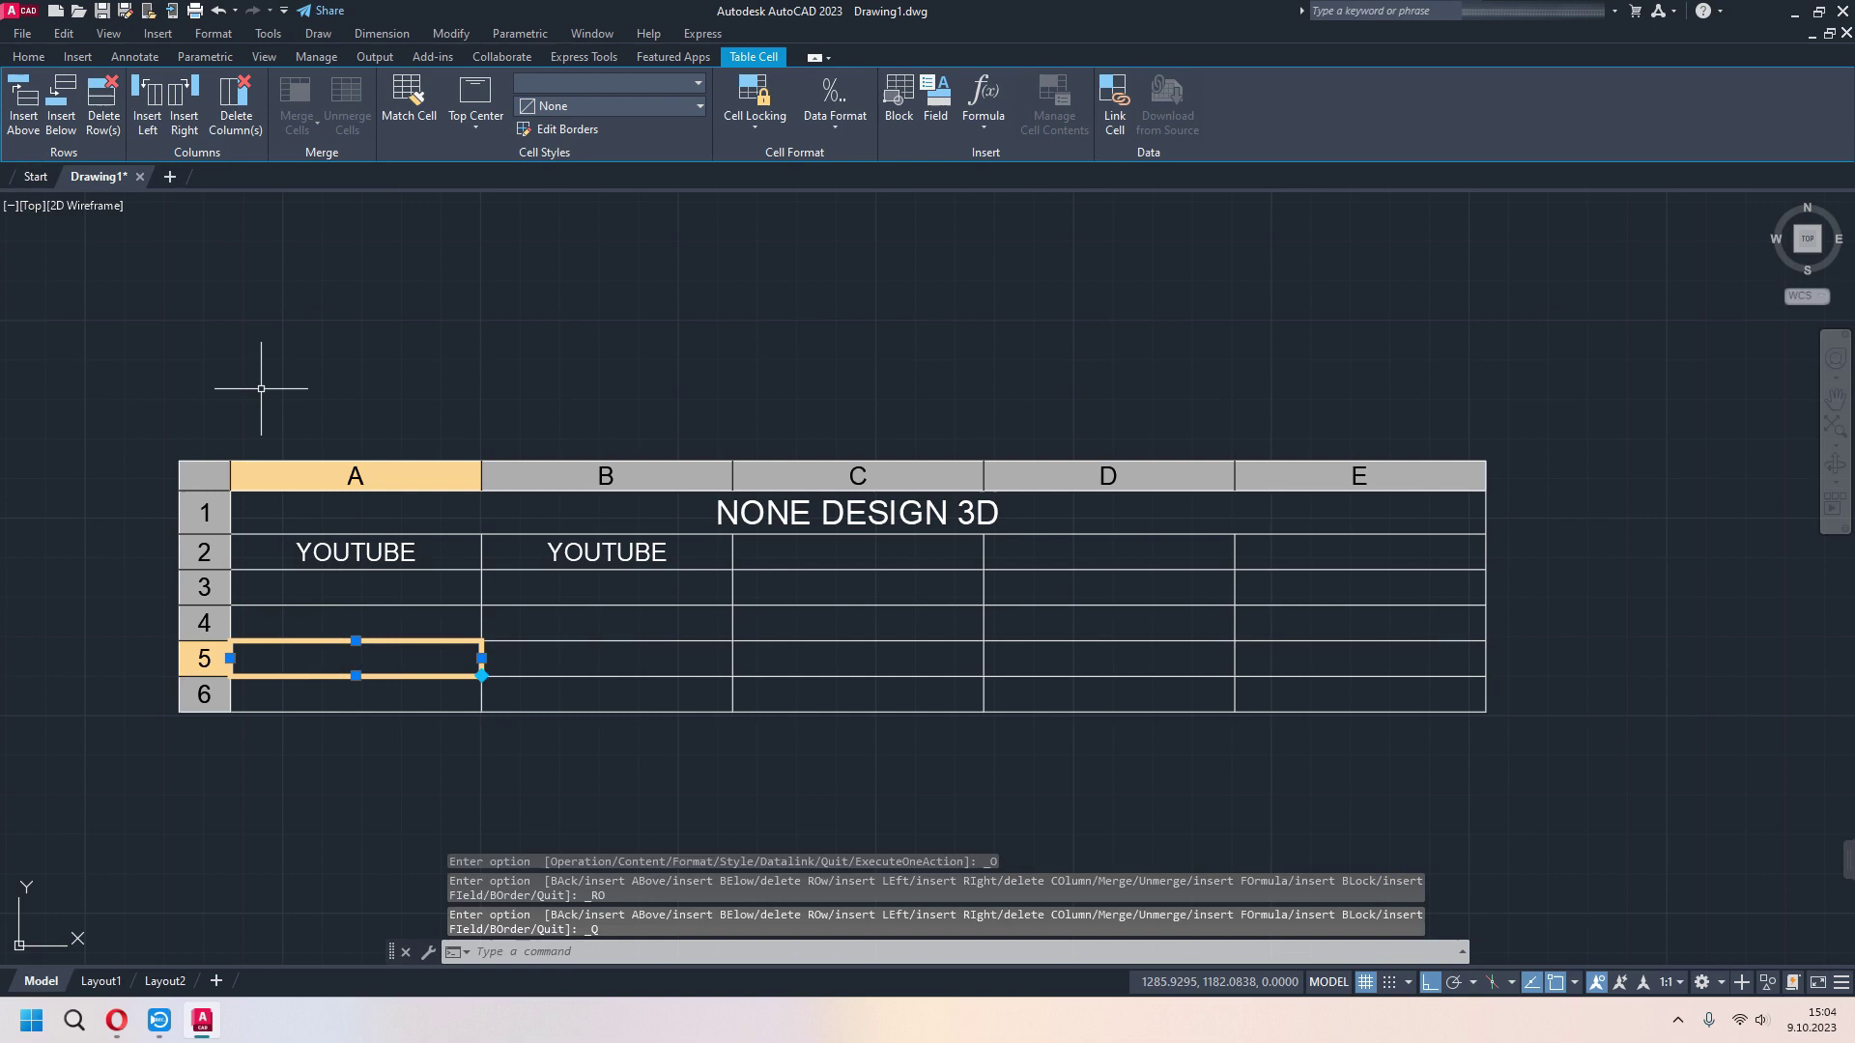
pyautogui.click(389, 709)
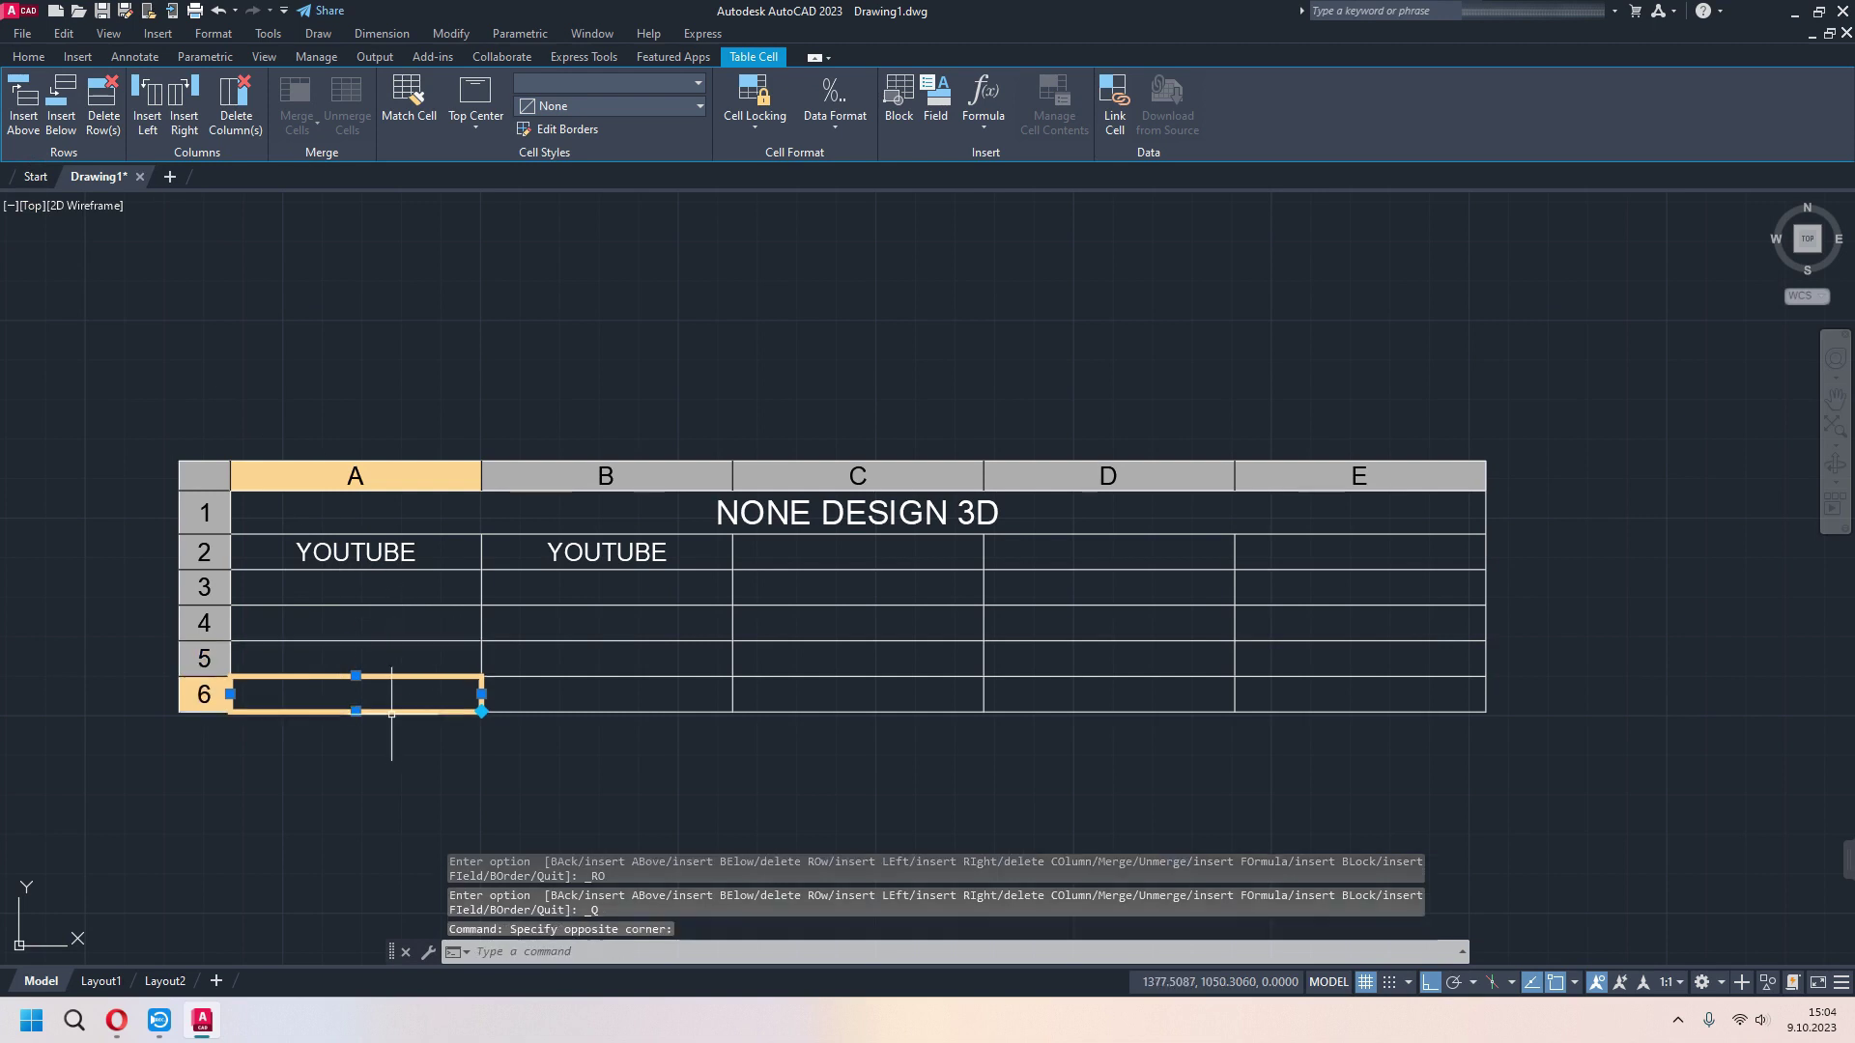
pyautogui.click(107, 121)
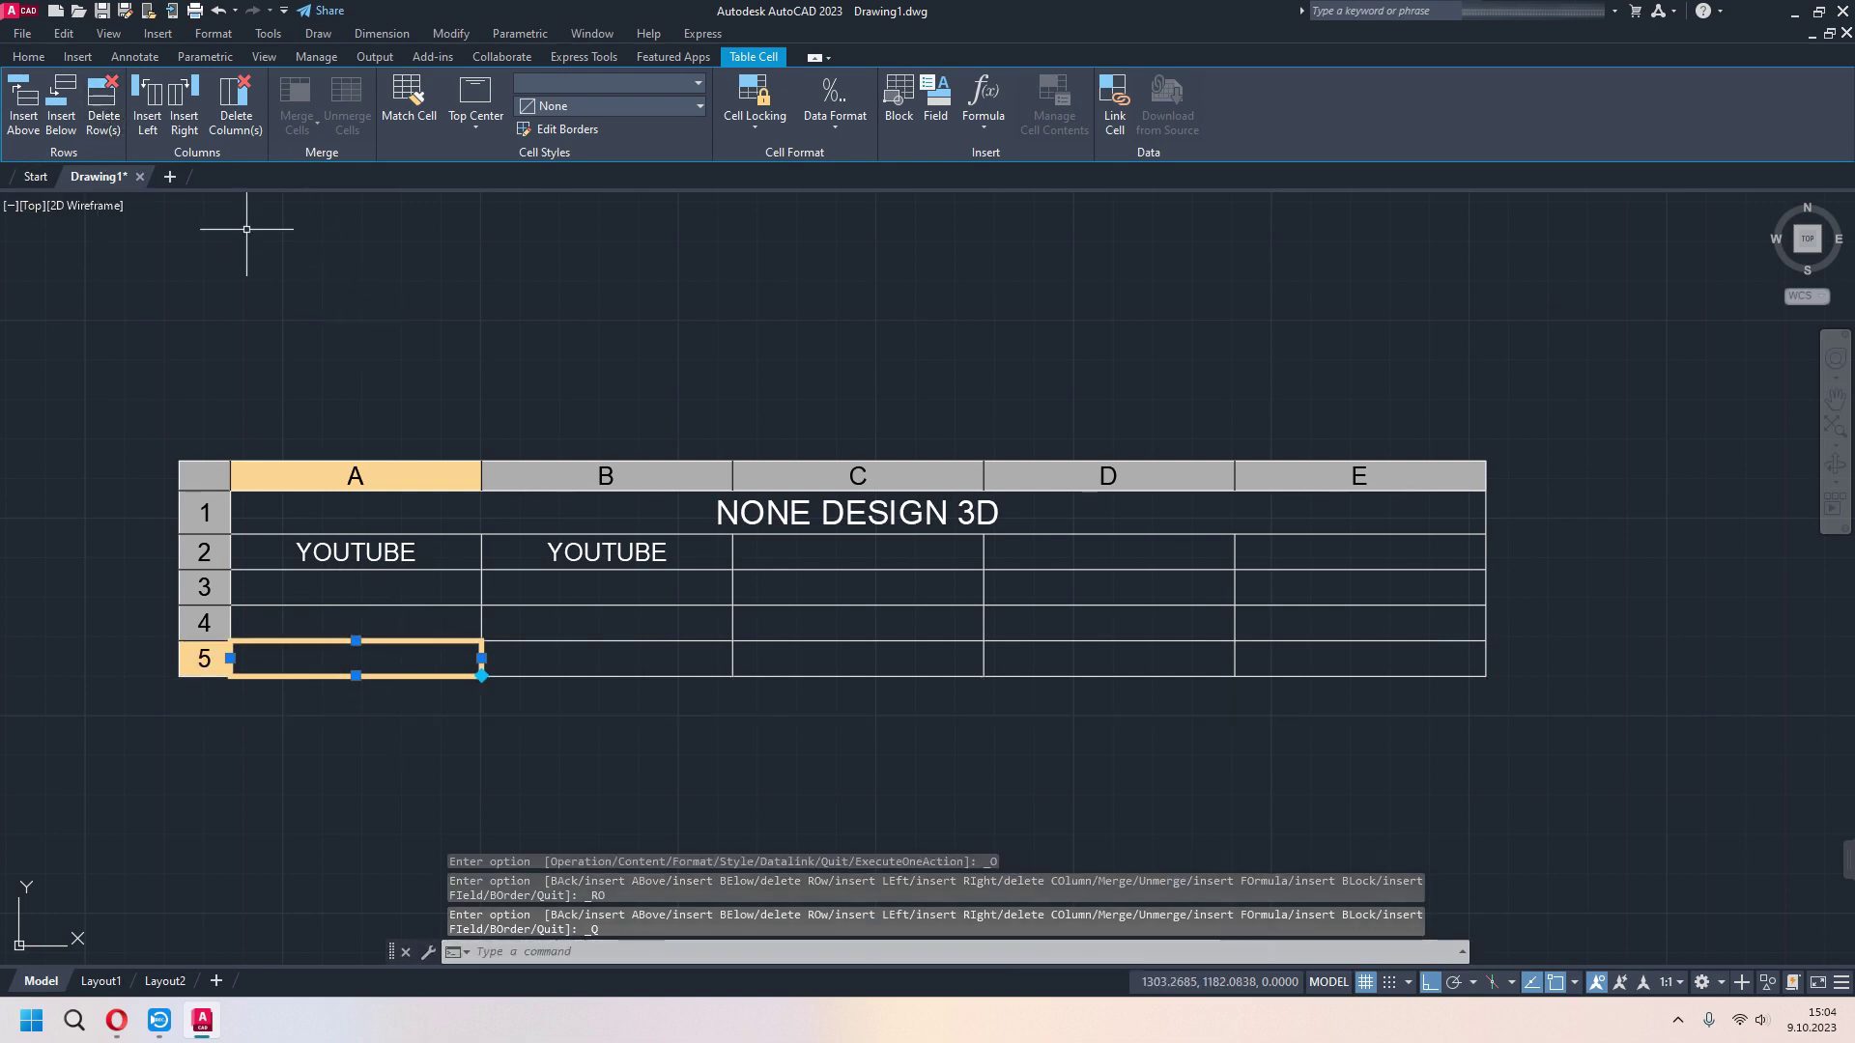
# Insert an empty column left of column A and another right of column B
pyautogui.click(144, 120)
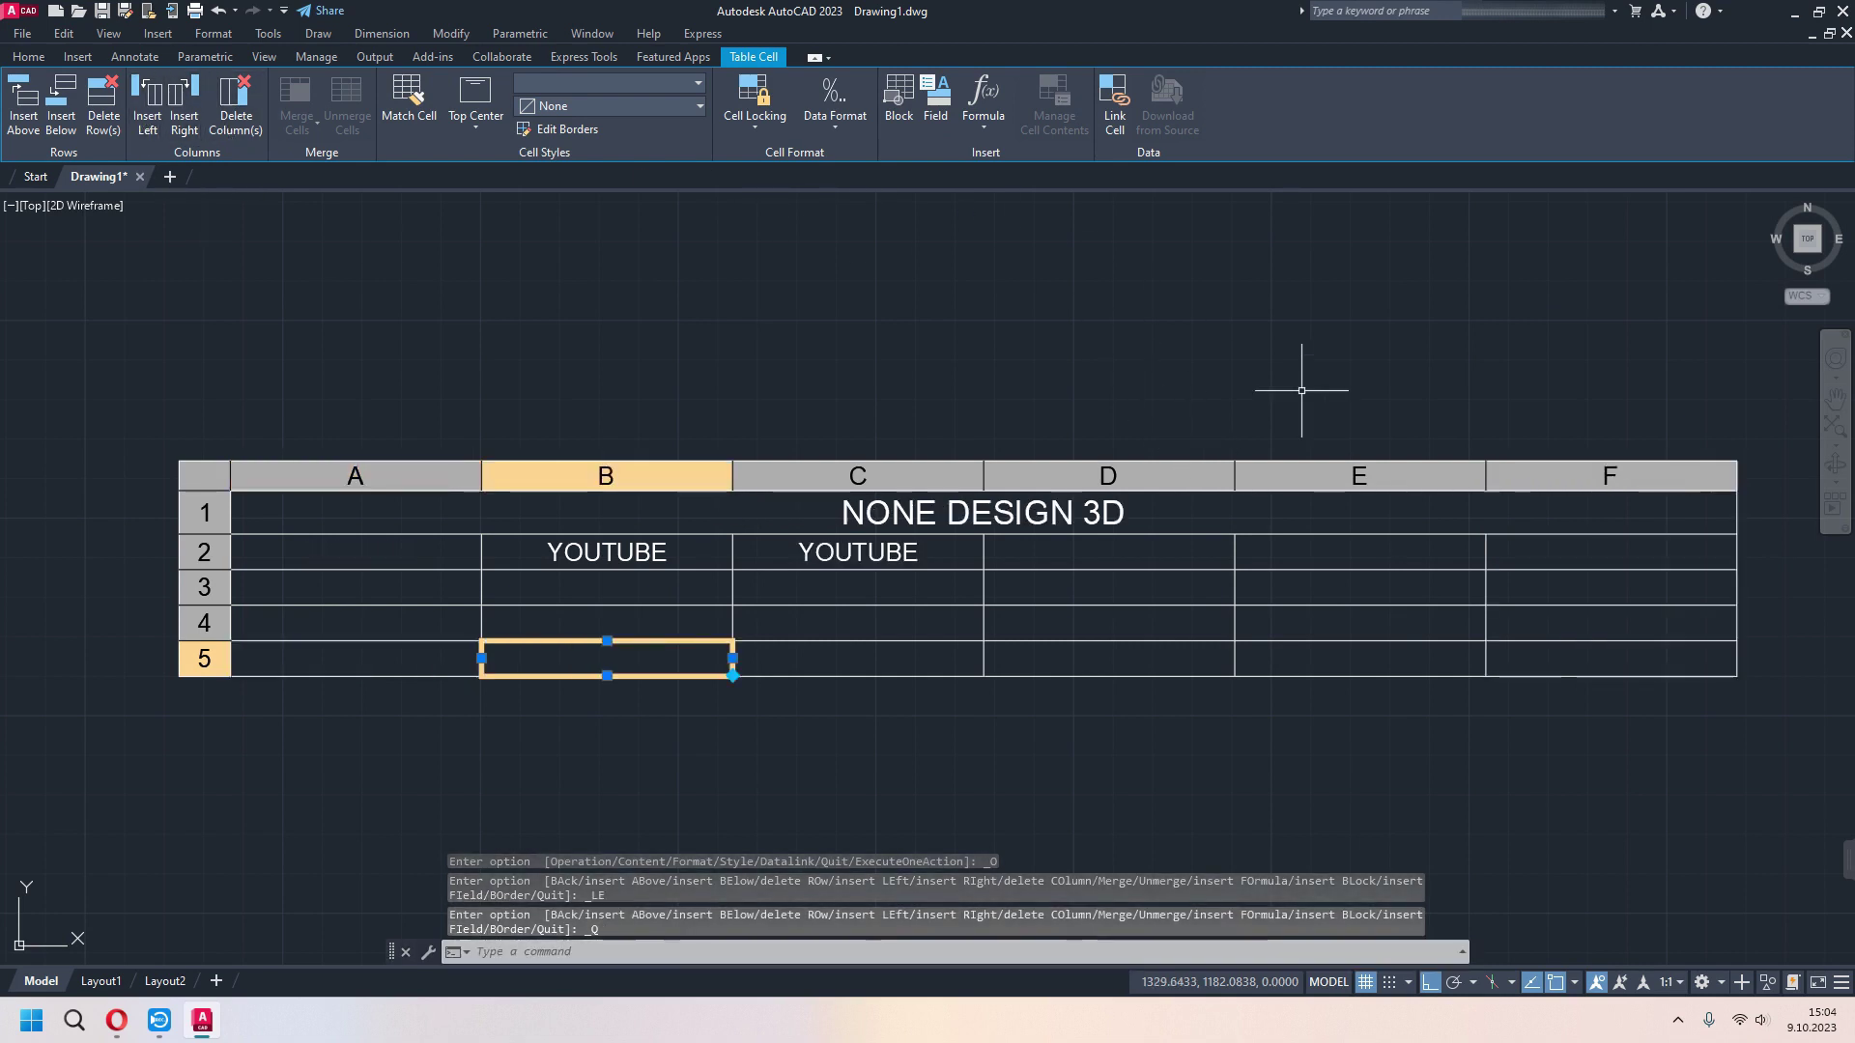
pyautogui.scroll(-2, 1600, 616)
pyautogui.scroll(-1, 522, 633)
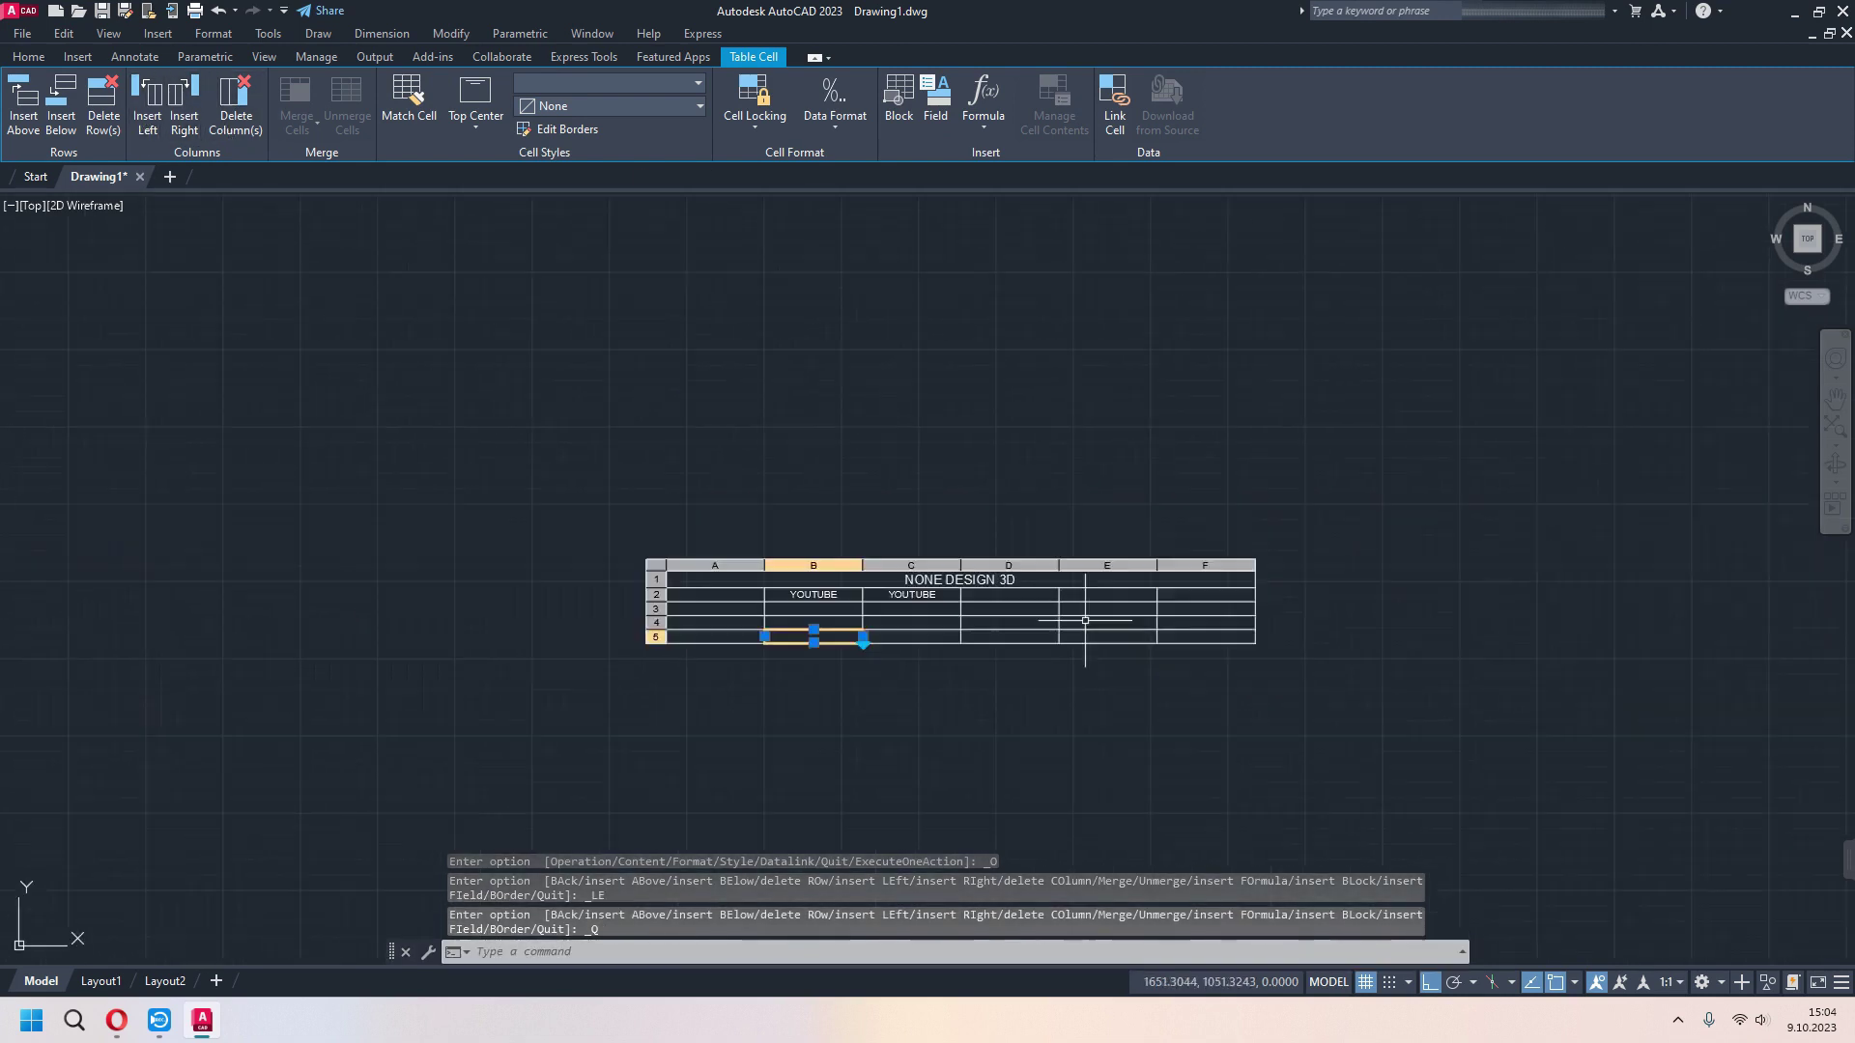
pyautogui.click(185, 123)
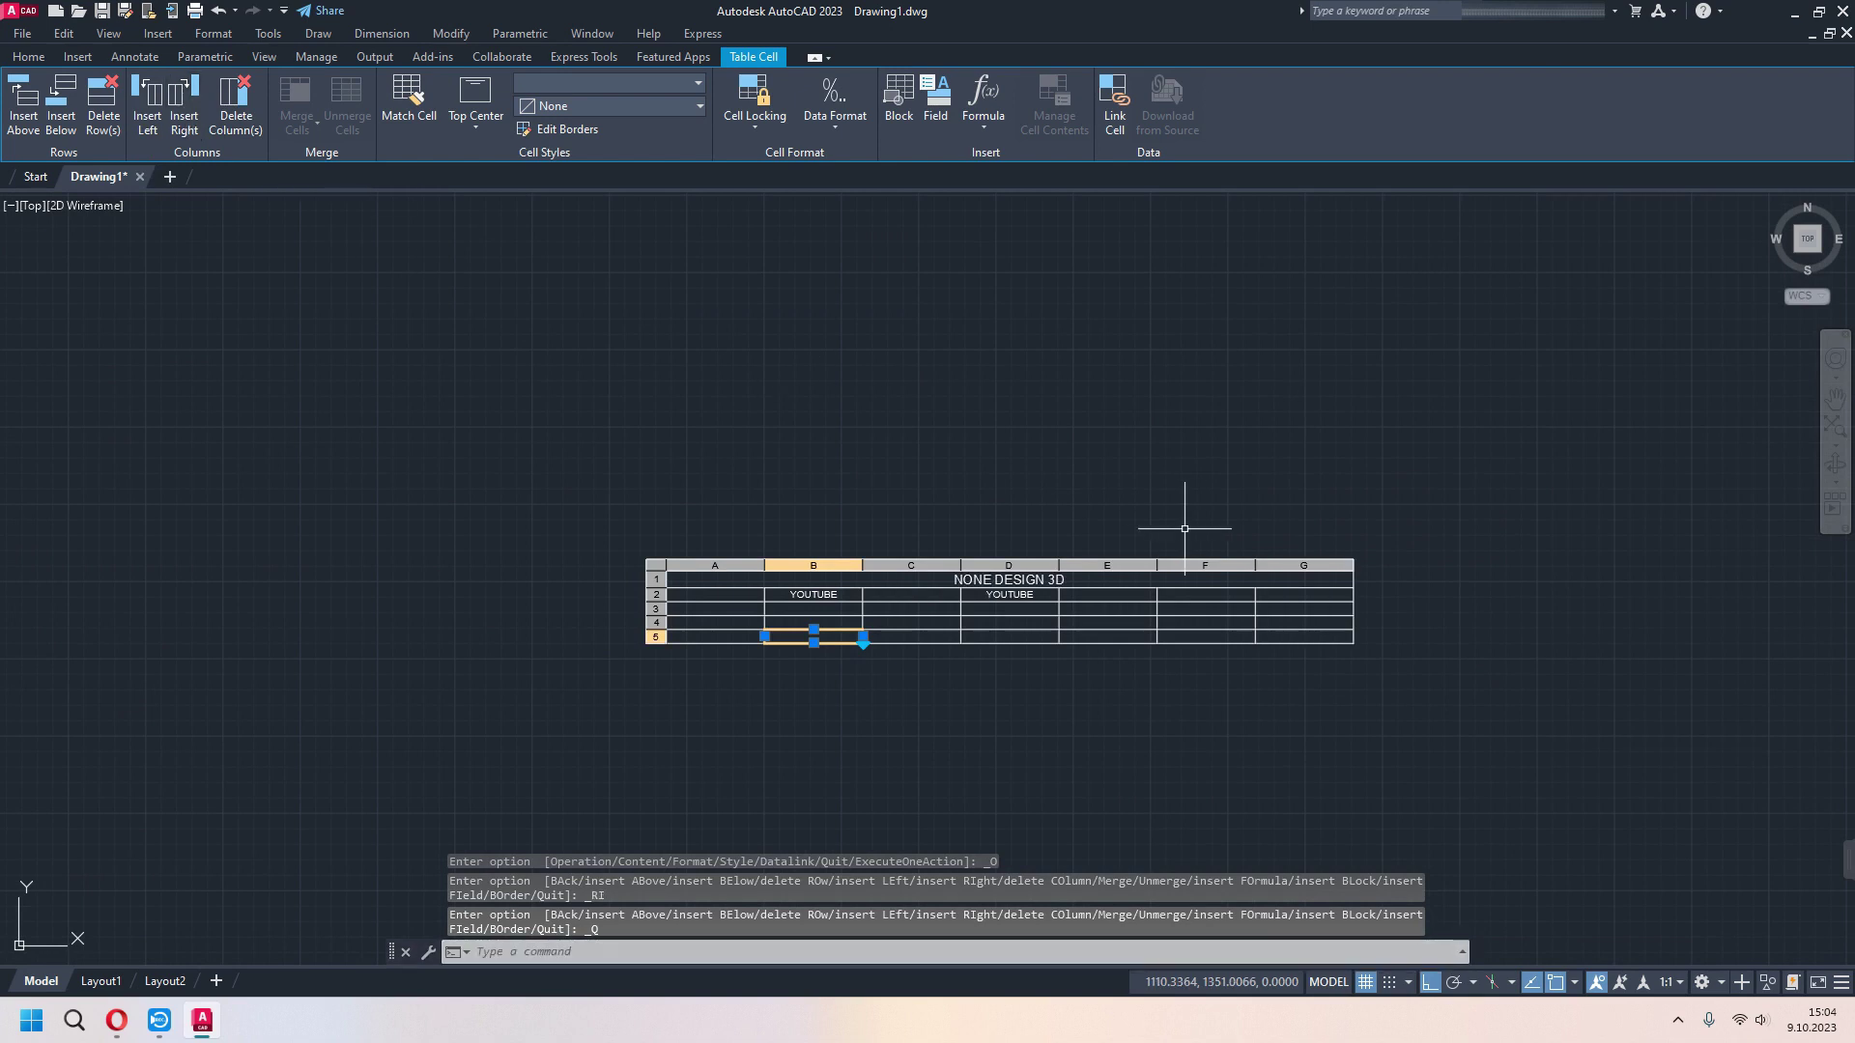
pyautogui.scroll(2, 960, 513)
pyautogui.scroll(2, 976, 518)
pyautogui.moveTo(976, 518); pyautogui.dragTo(1205, 397, button='middle')
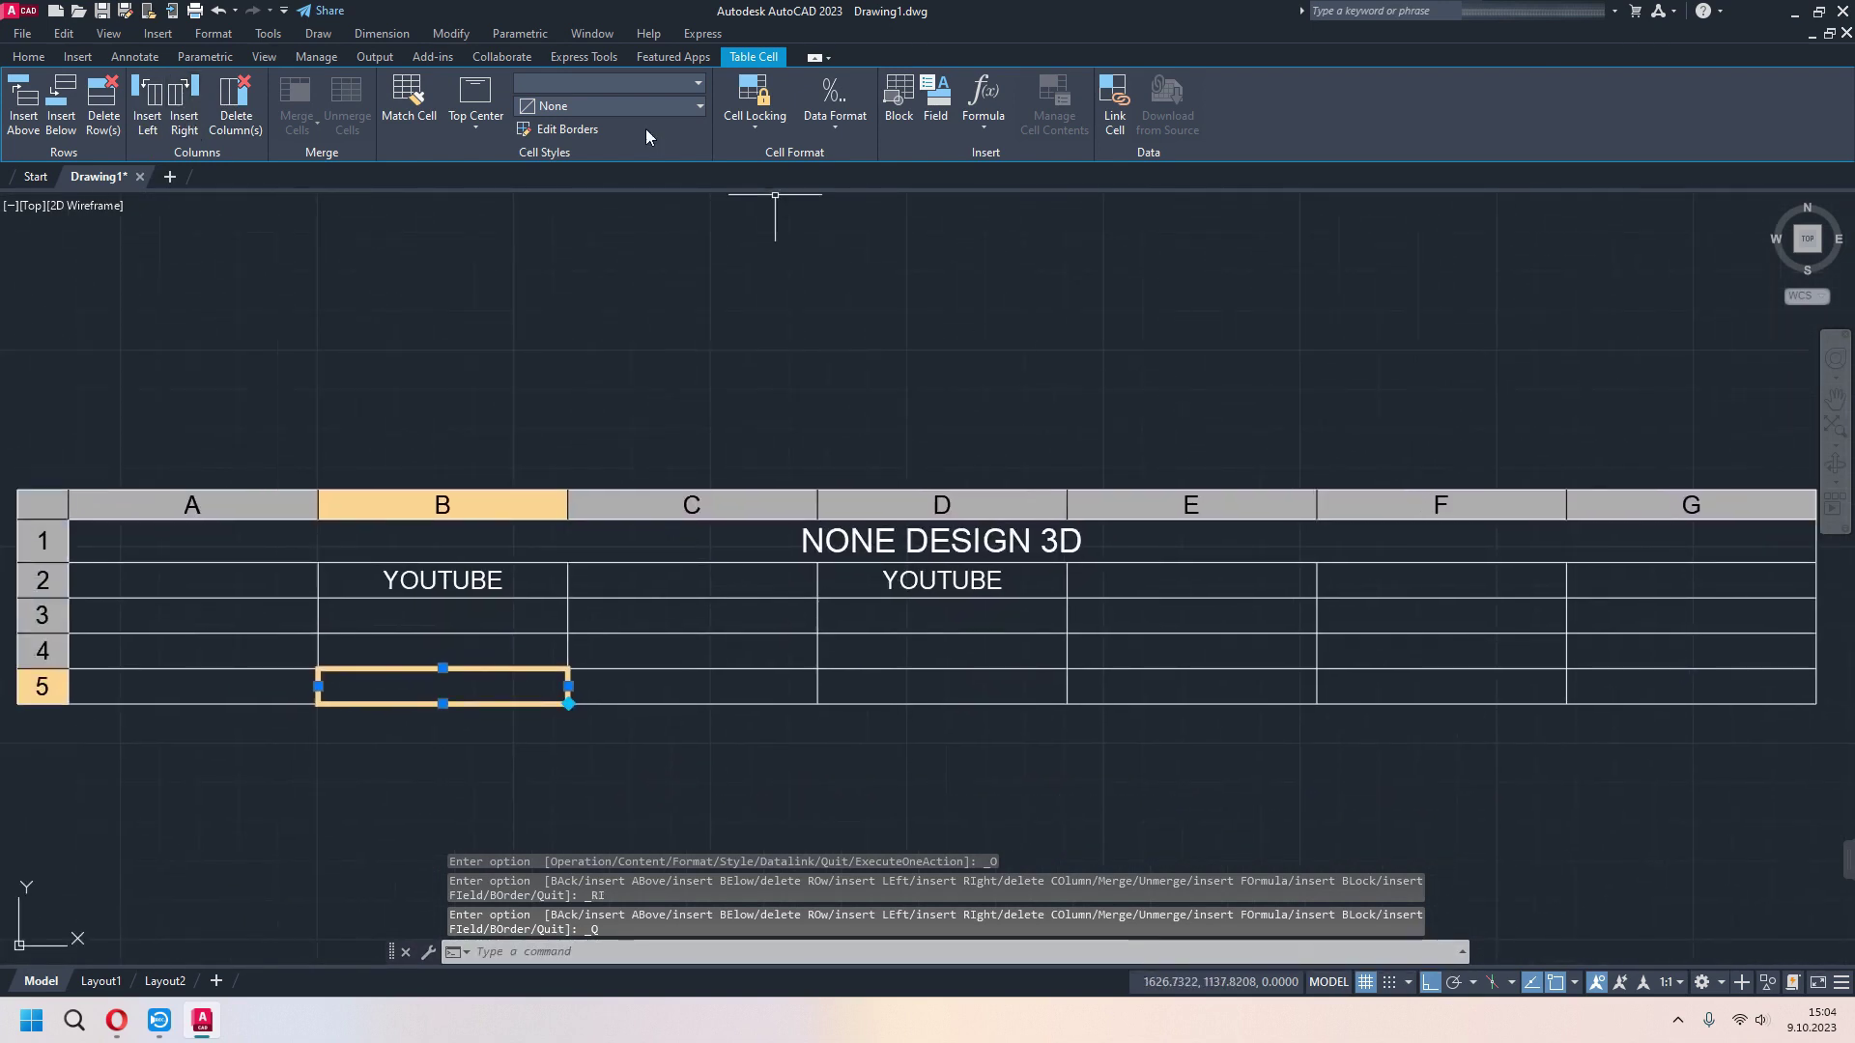
# Fill cell B5 with magenta
pyautogui.click(697, 106)
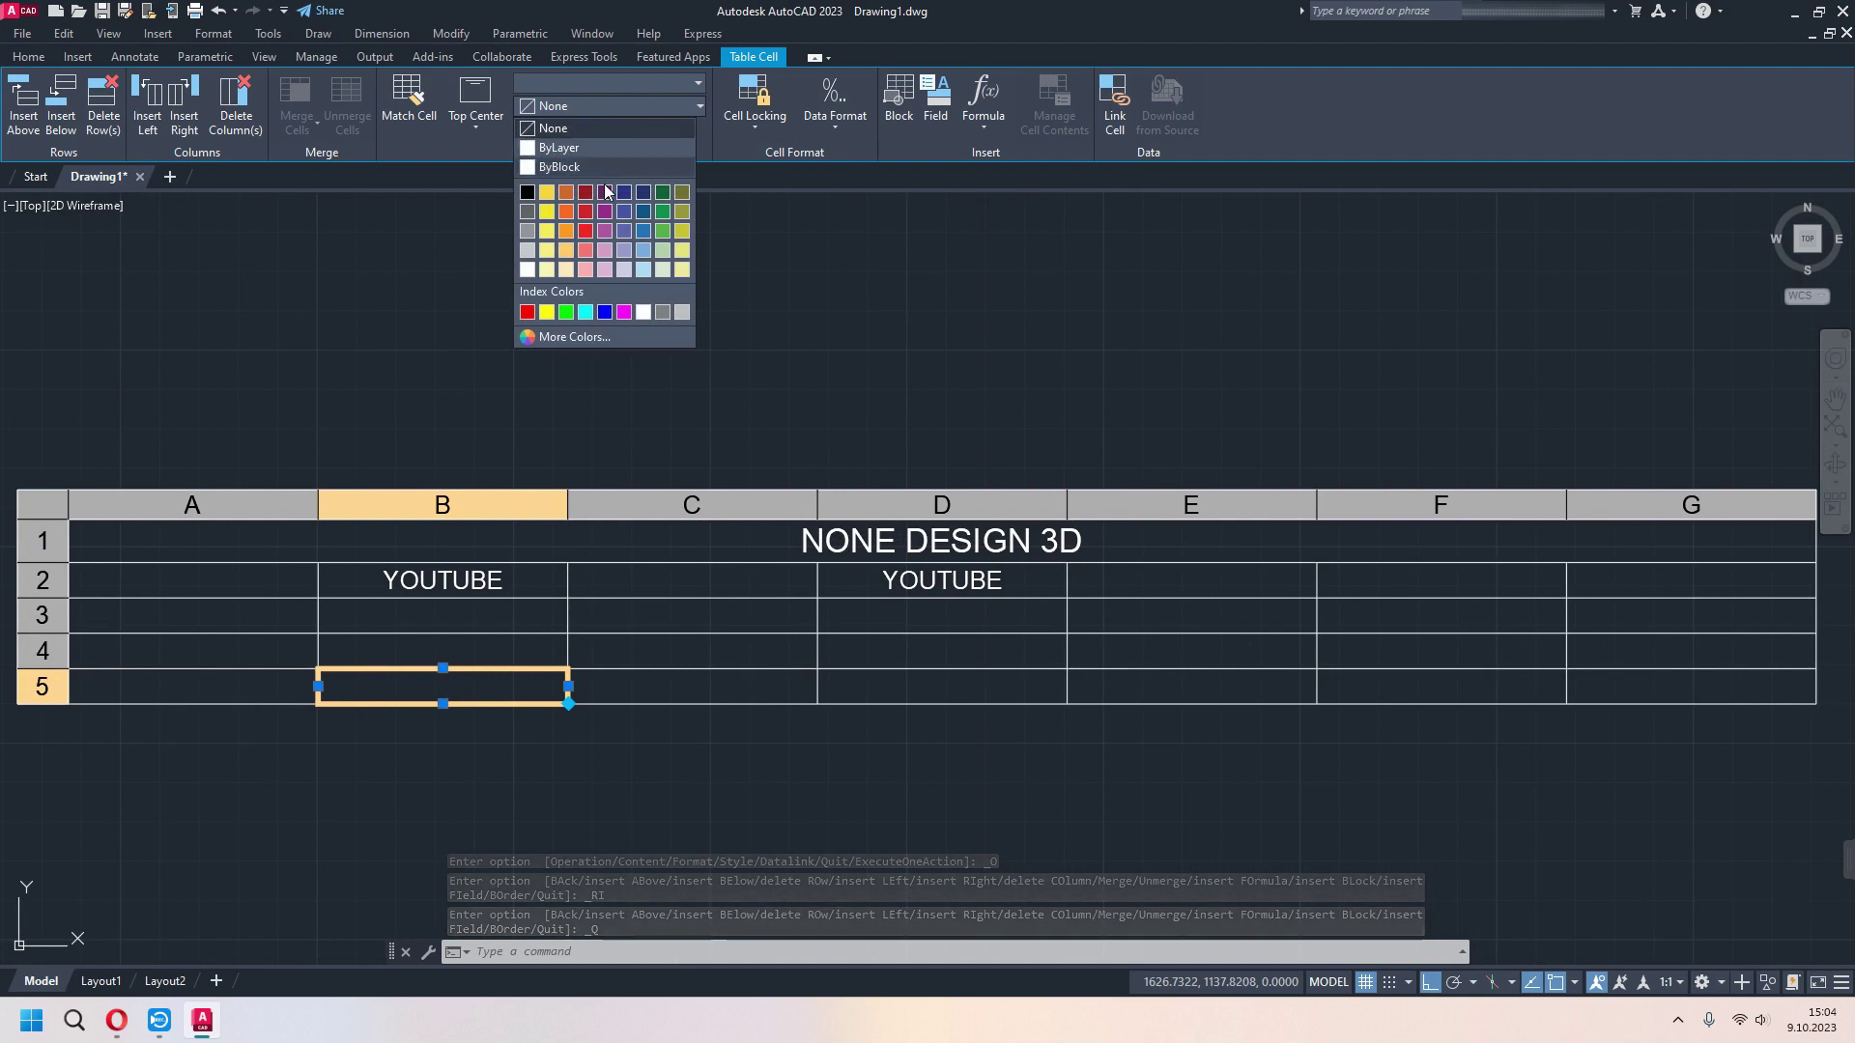
pyautogui.click(671, 246)
pyautogui.scroll(-2, 595, 425)
pyautogui.scroll(2, 550, 532)
pyautogui.moveTo(599, 387); pyautogui.dragTo(725, 416, button='middle')
# Make the YOUTUBE text in cell B2 purple
pyautogui.click(628, 545)
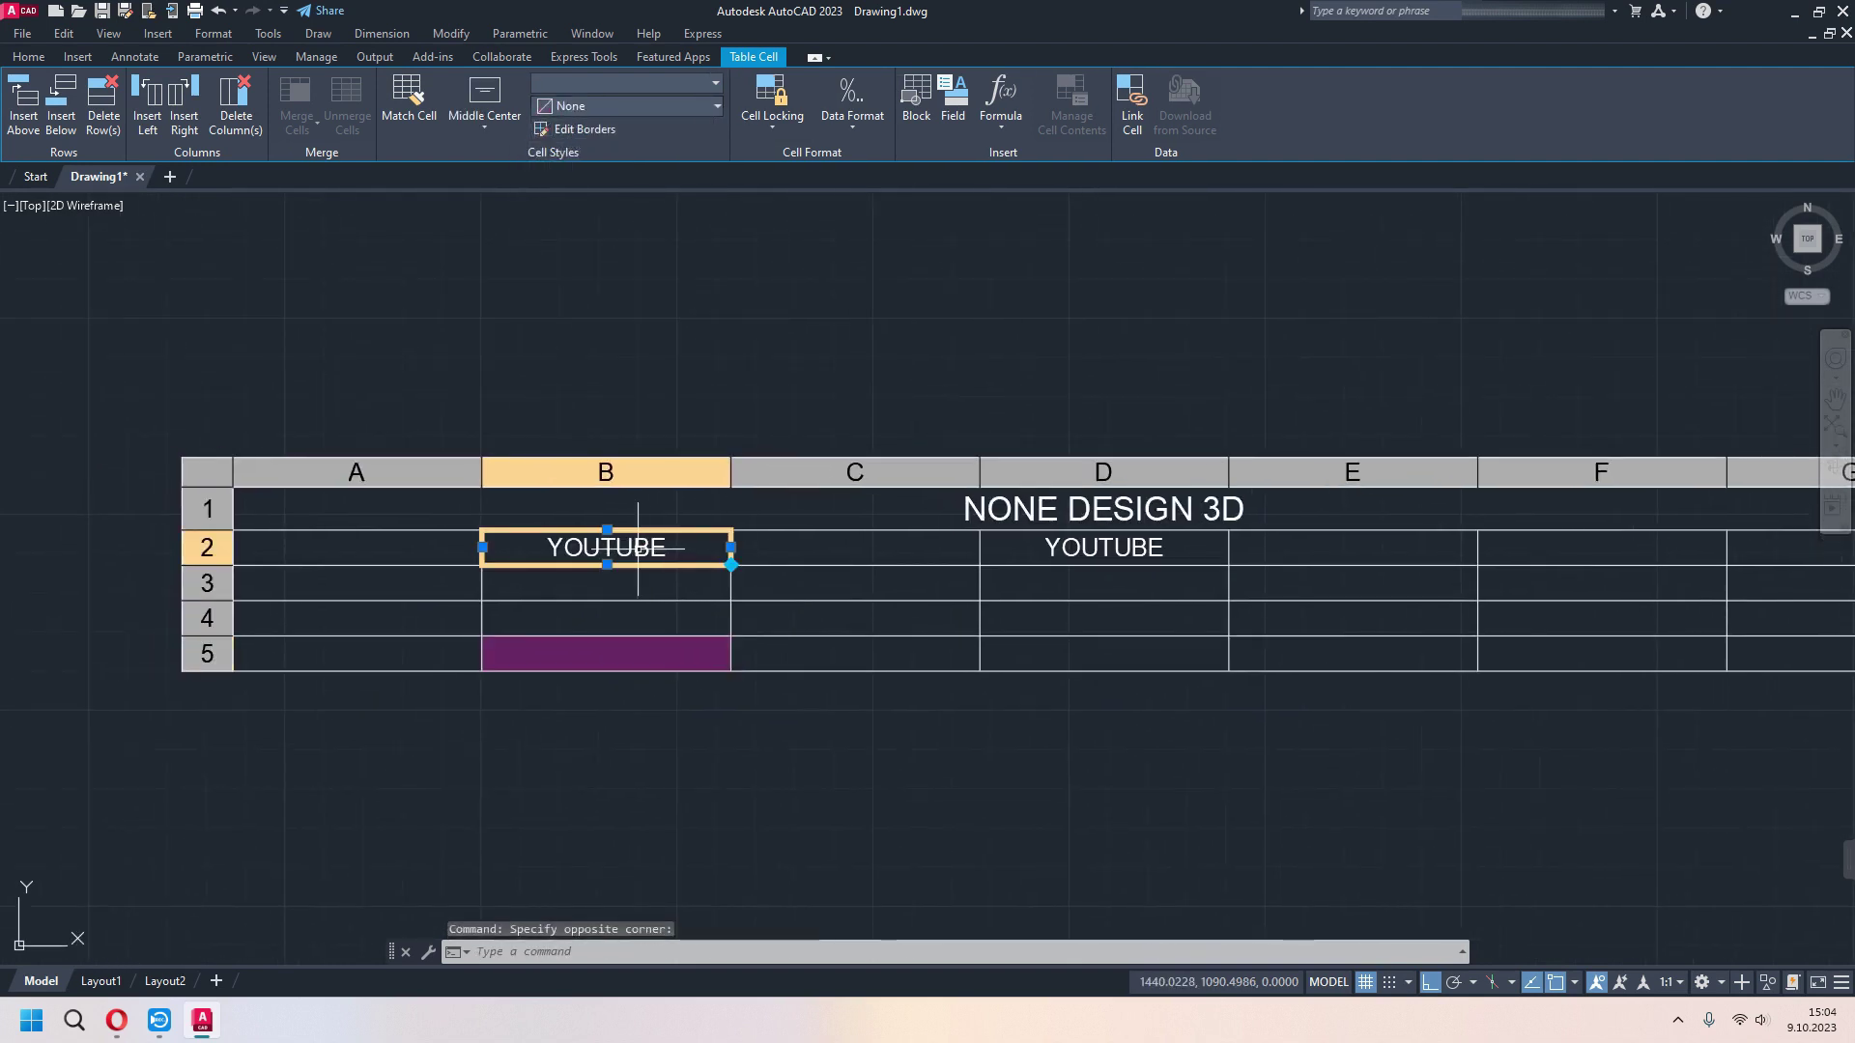
pyautogui.doubleClick(638, 548)
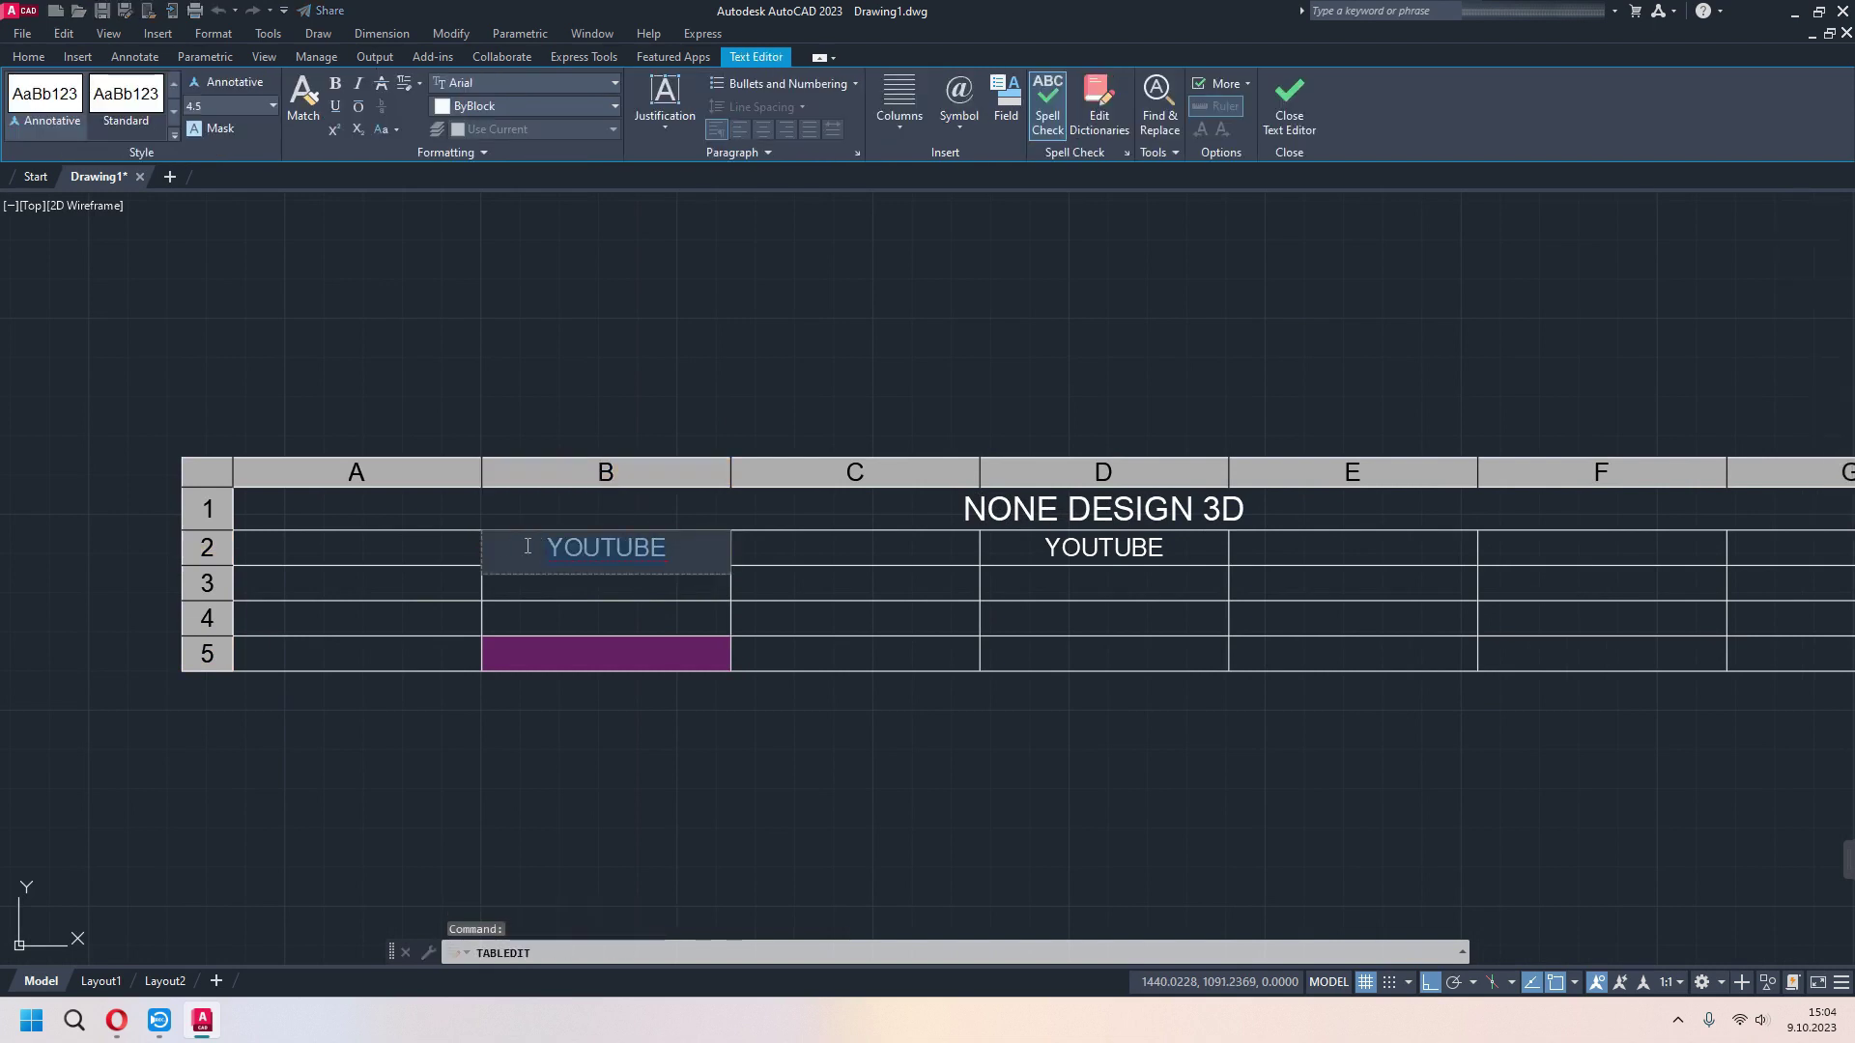
pyautogui.click(535, 106)
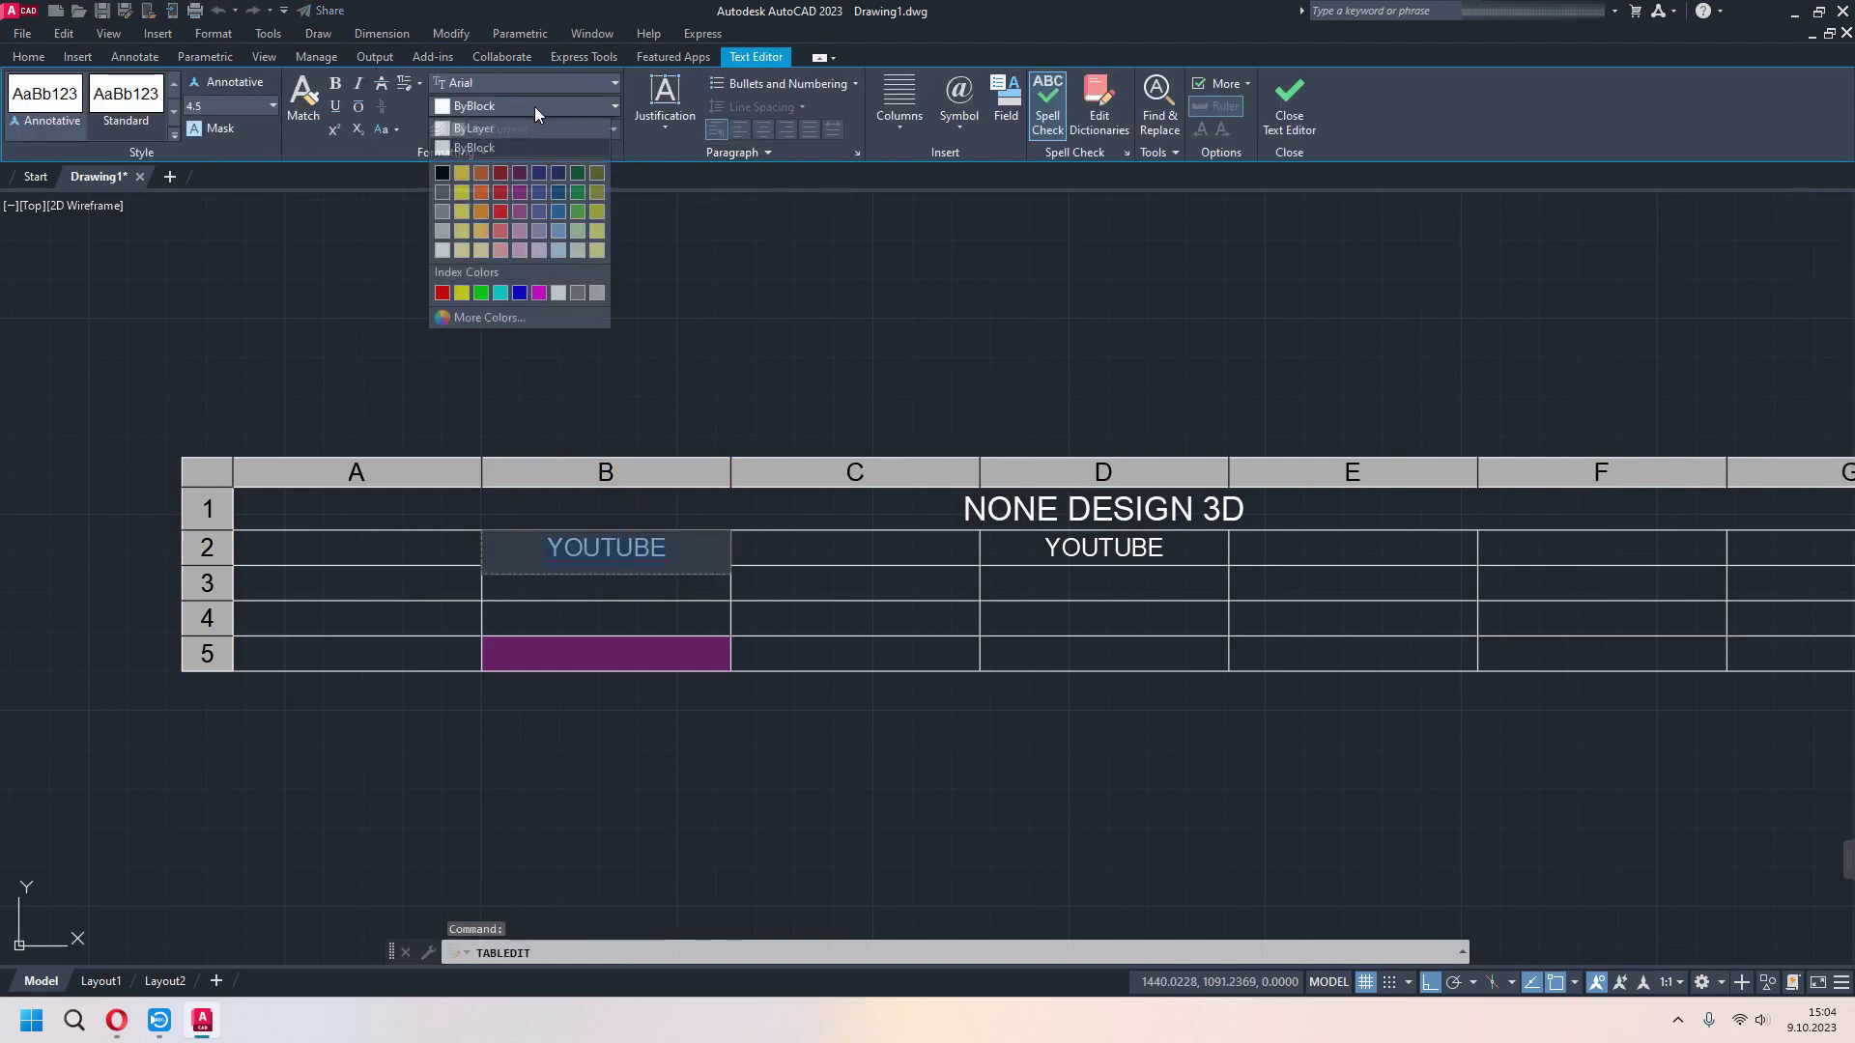
pyautogui.click(522, 209)
pyautogui.click(745, 322)
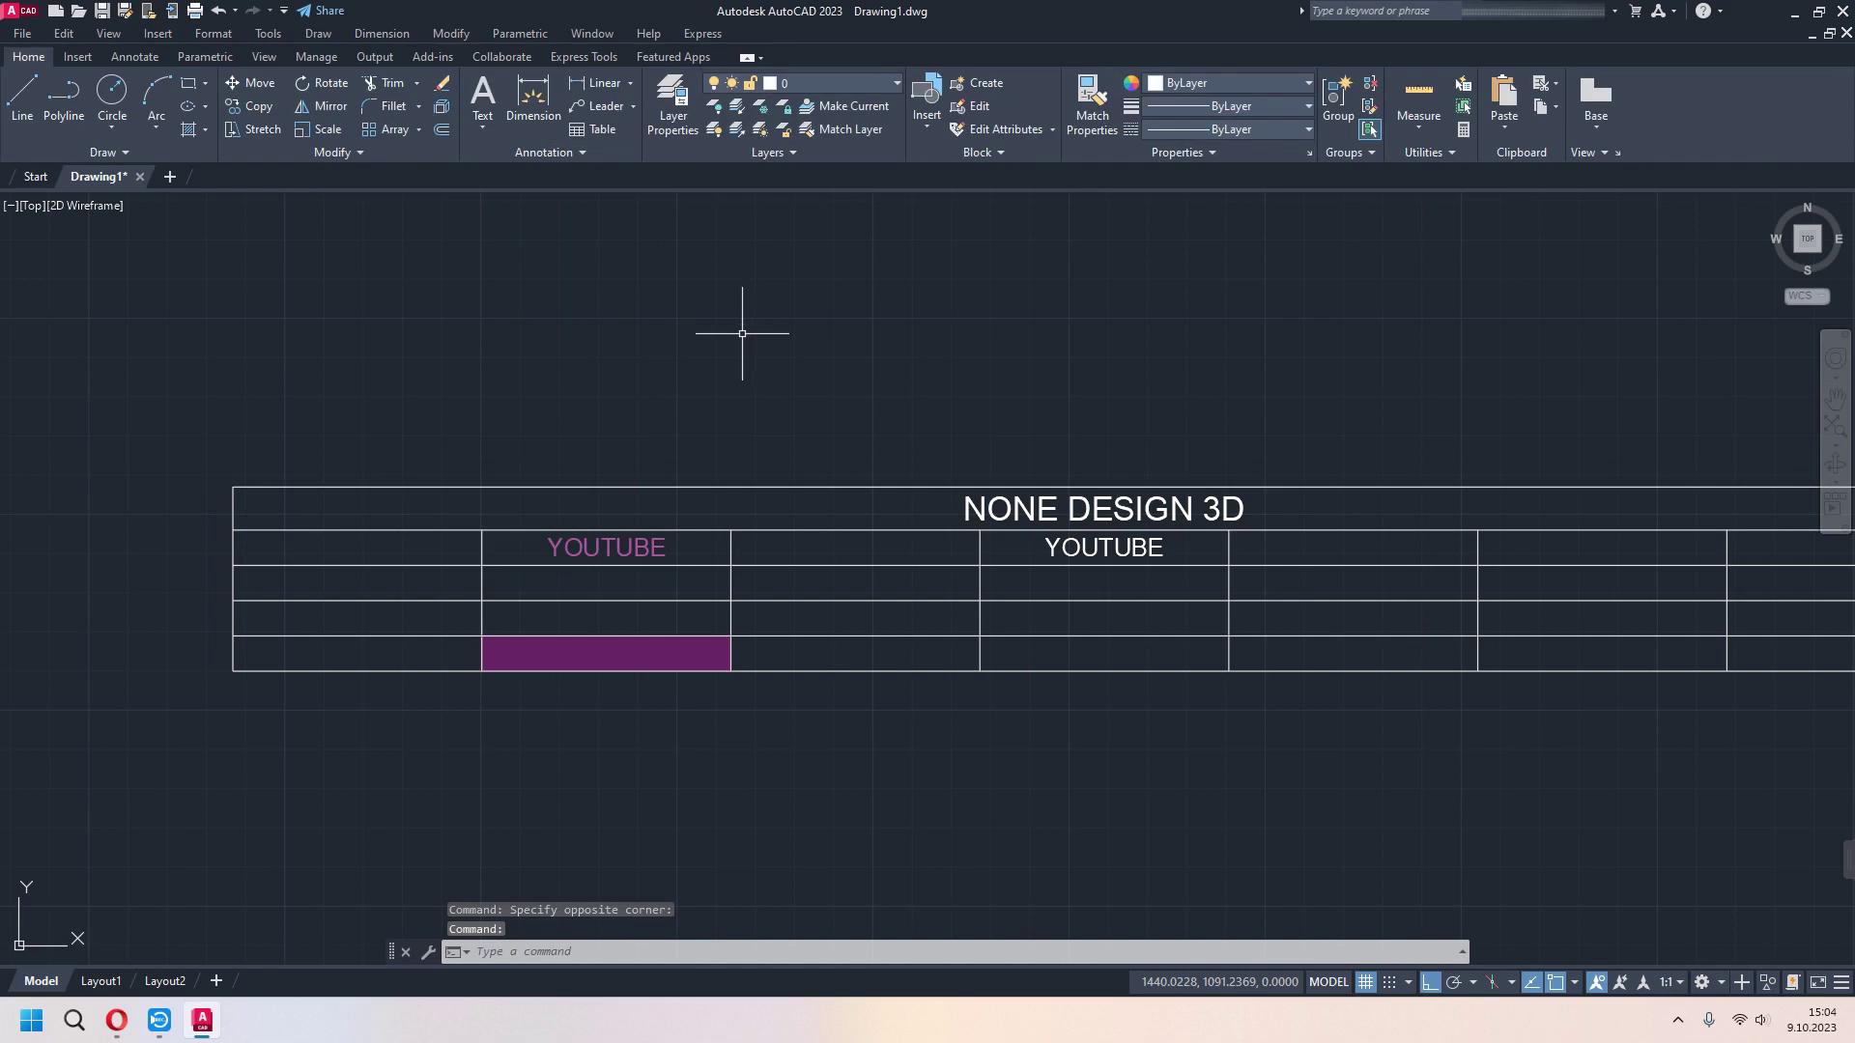
pyautogui.click(498, 531)
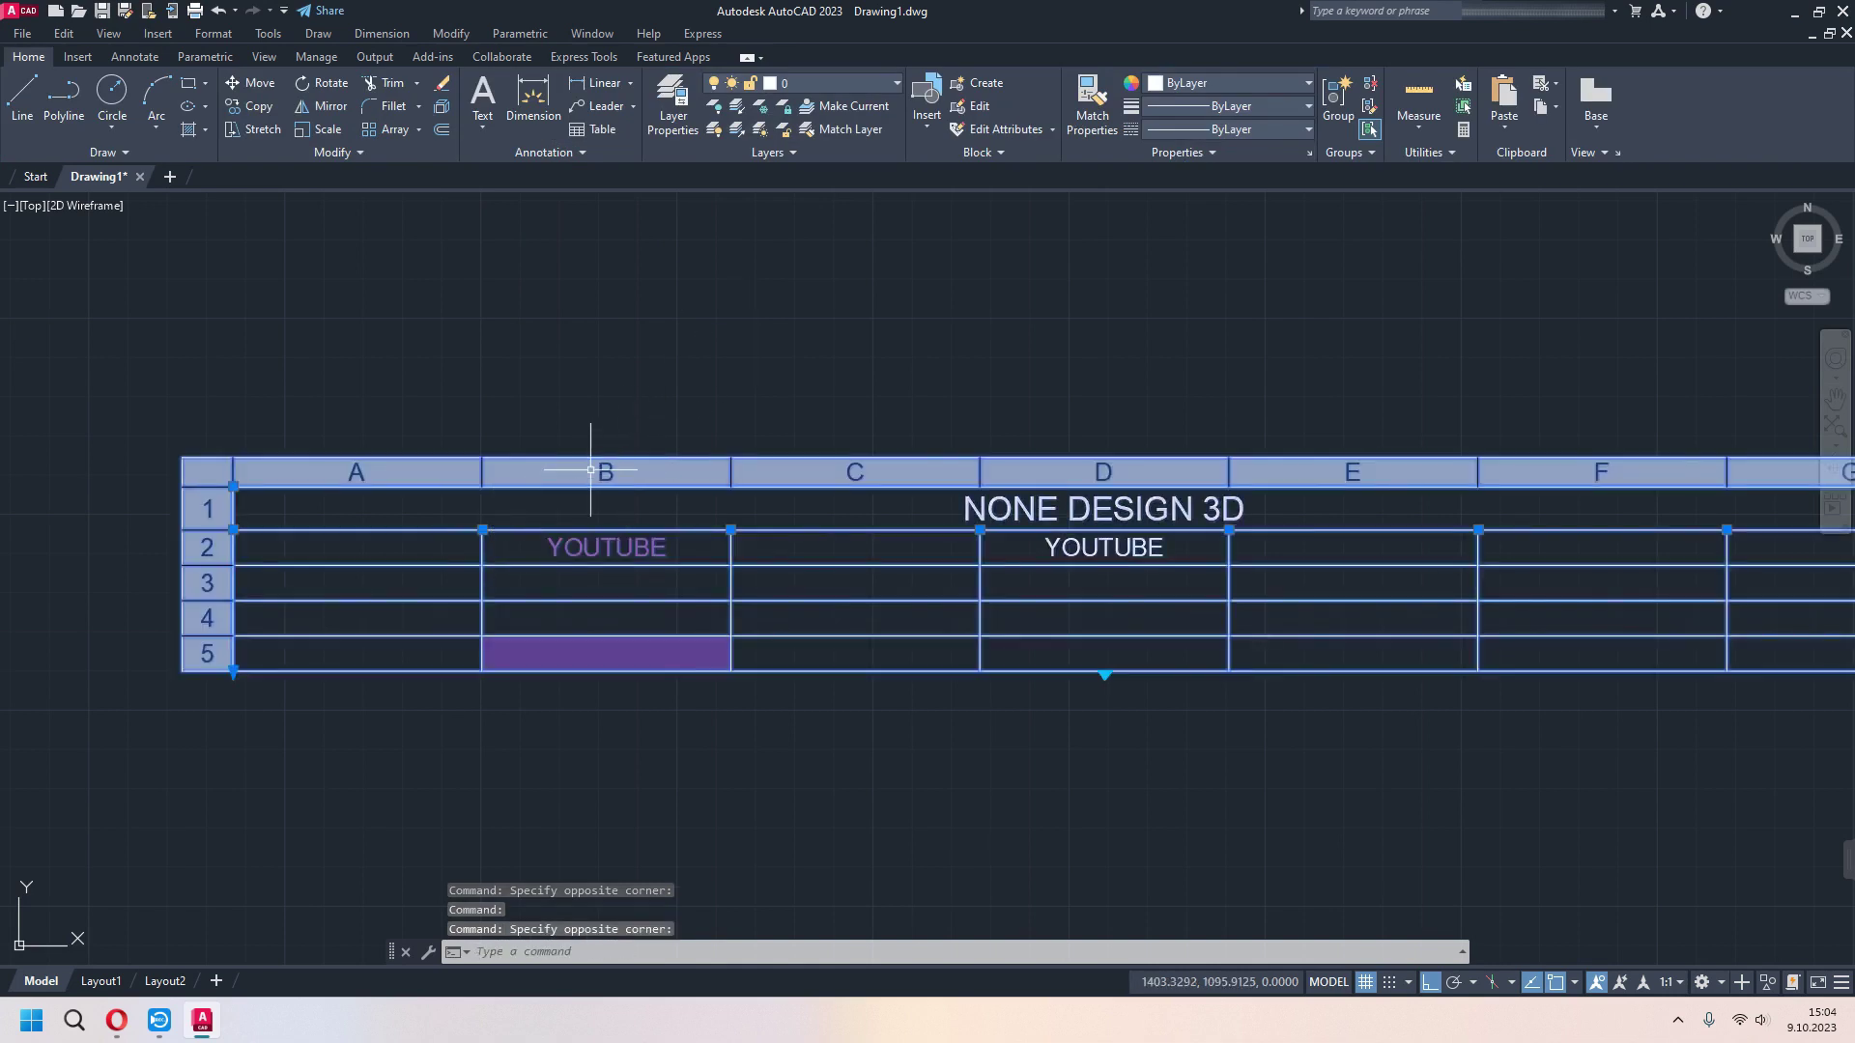
pyautogui.scroll(-2, 981, 393)
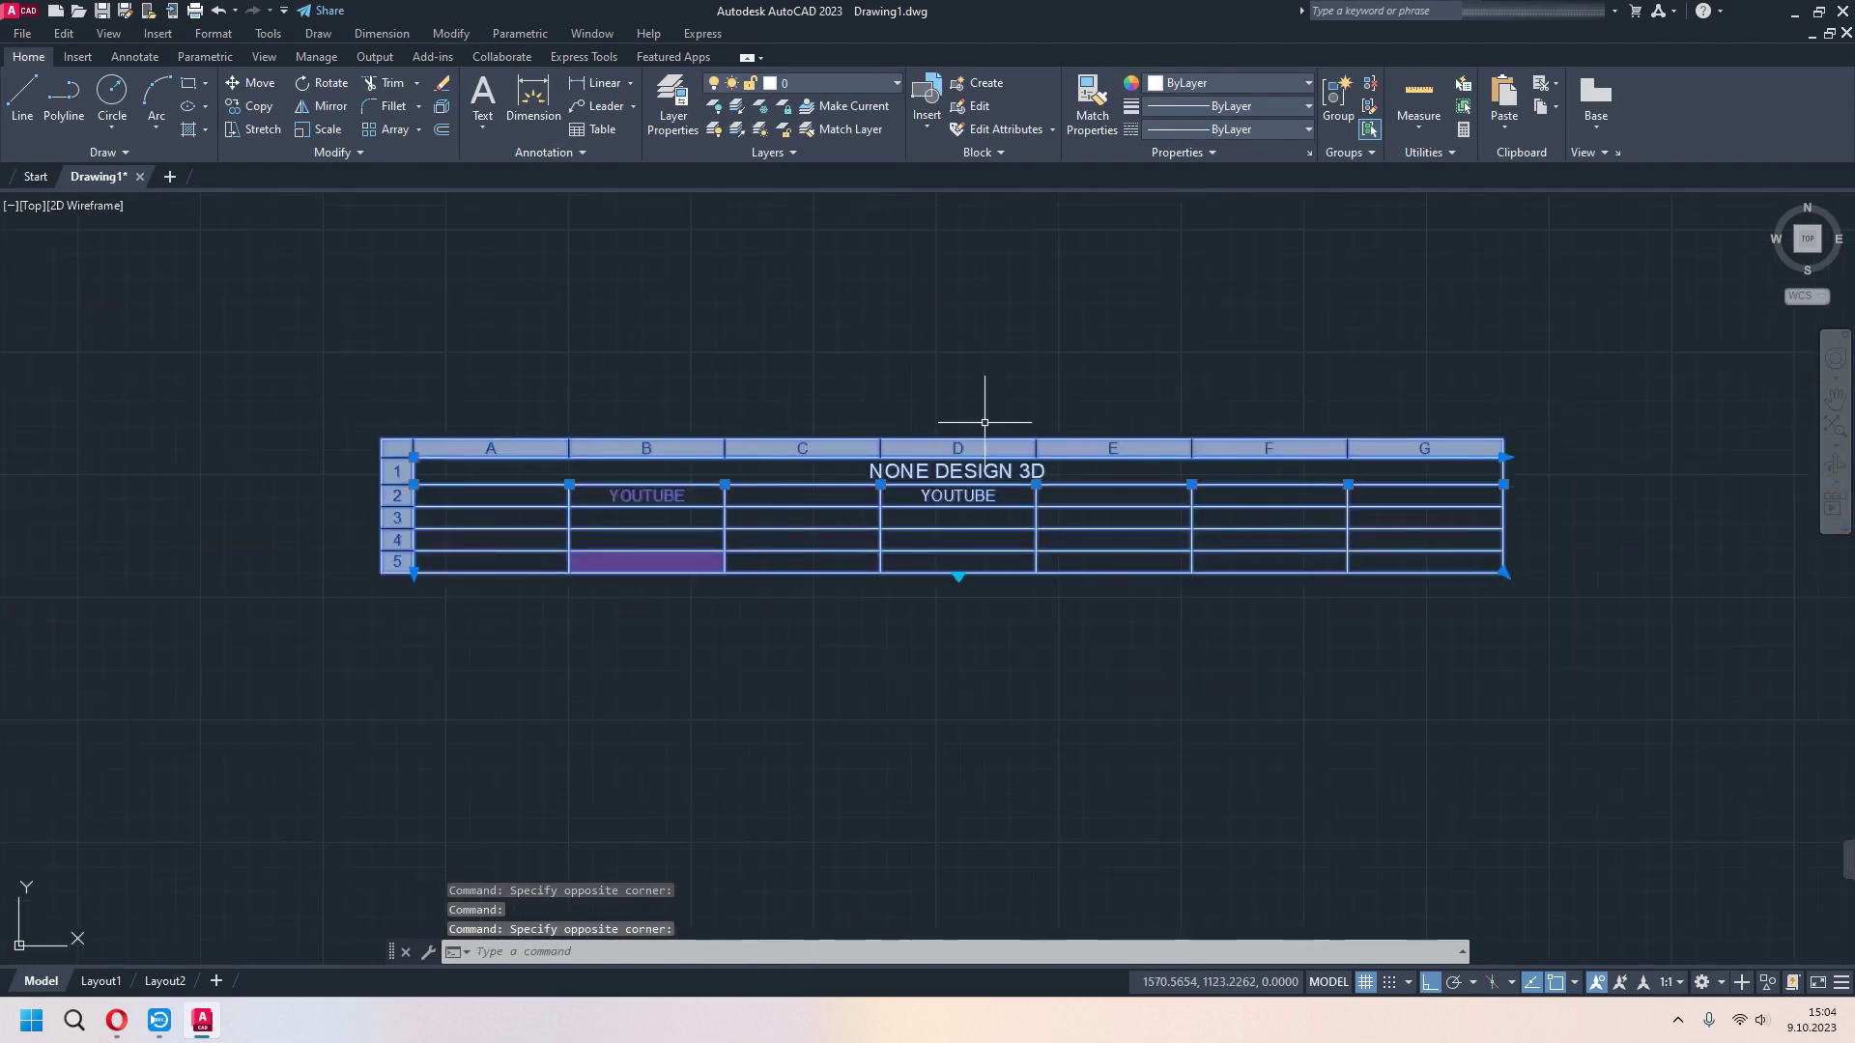
pyautogui.scroll(-1, 980, 393)
pyautogui.scroll(2, 826, 565)
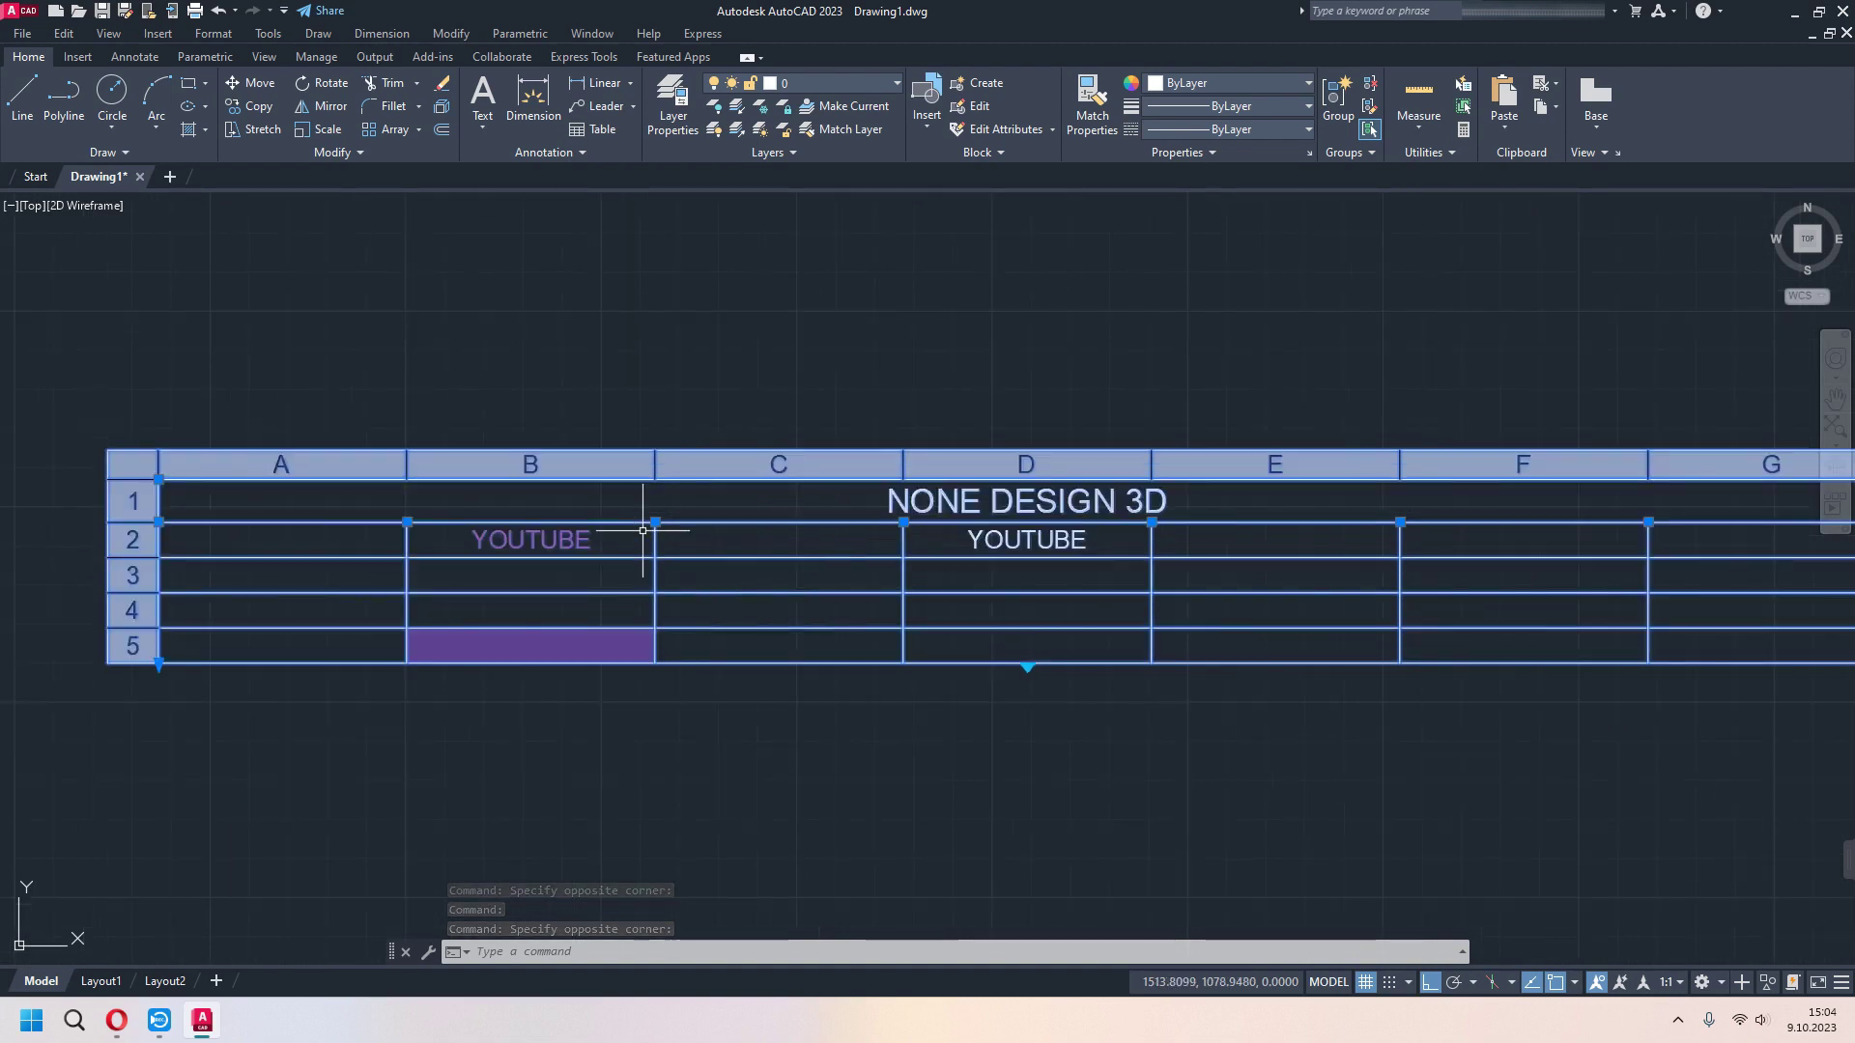
# Align cells C2 through C5 middle centre
pyautogui.click(793, 468)
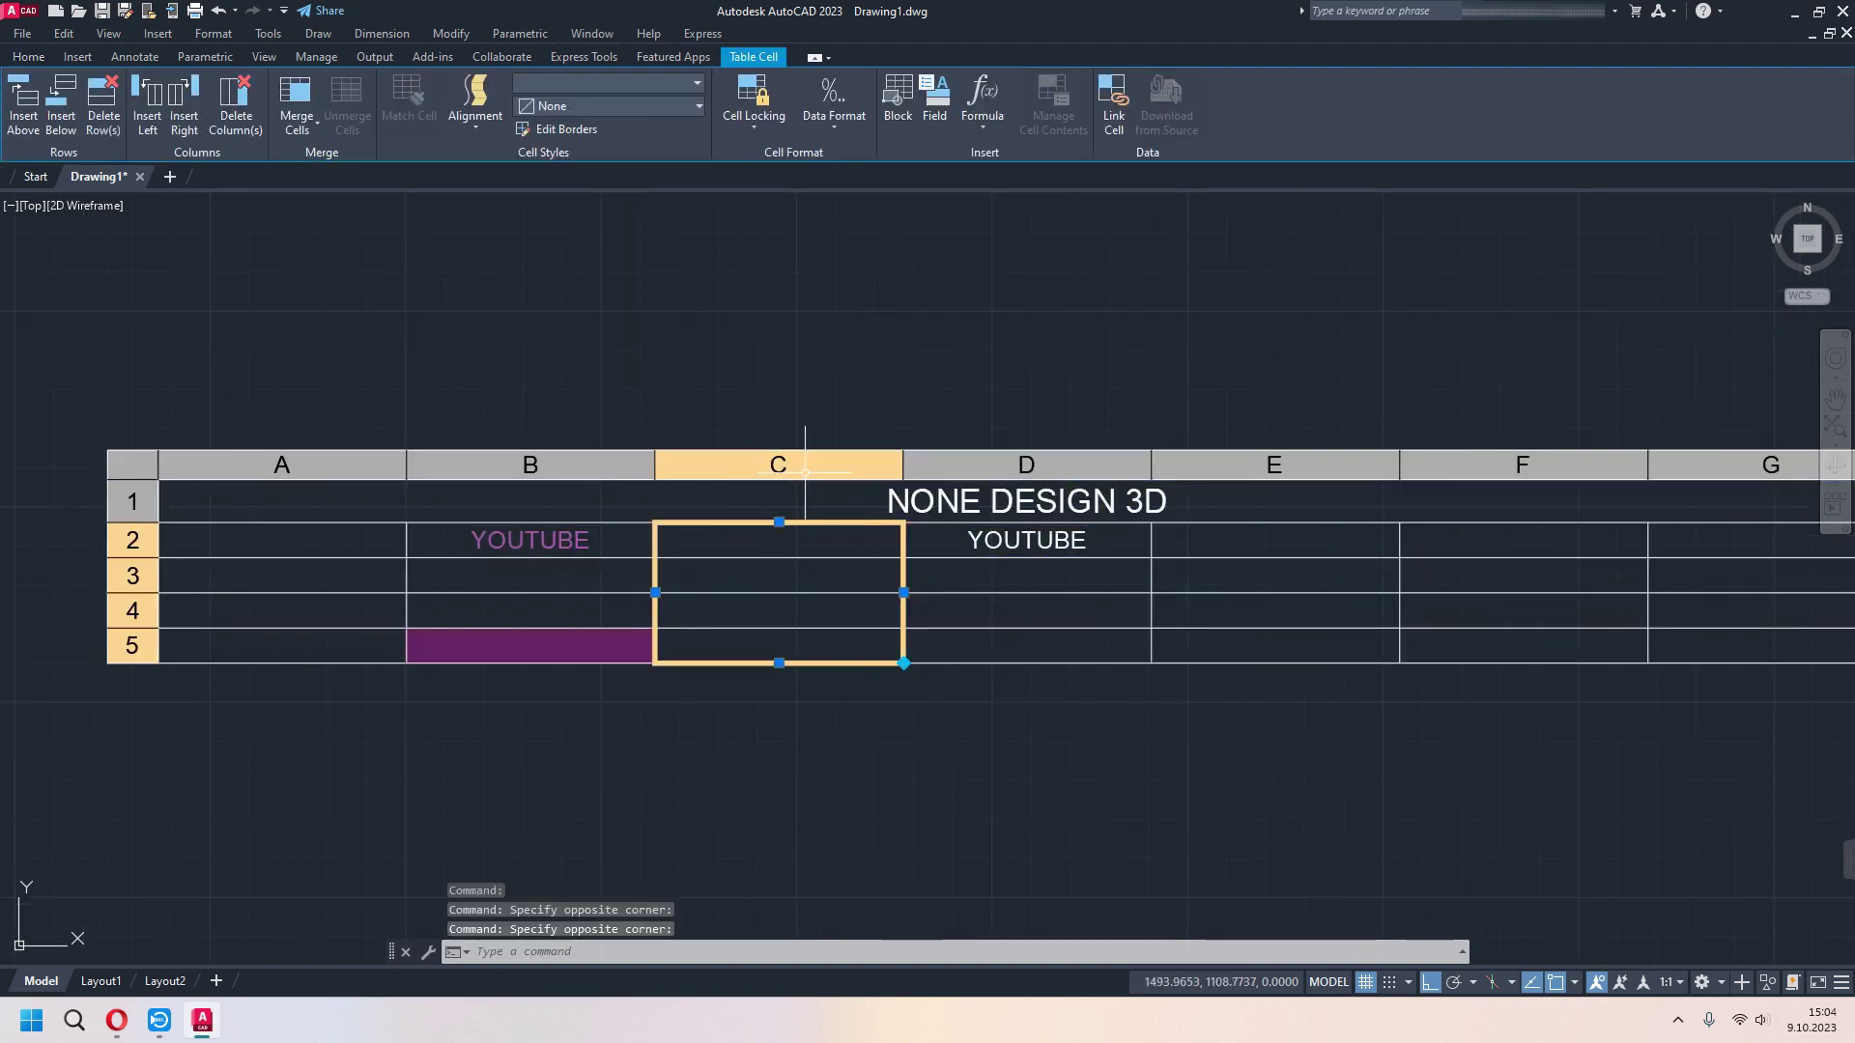
pyautogui.click(585, 454)
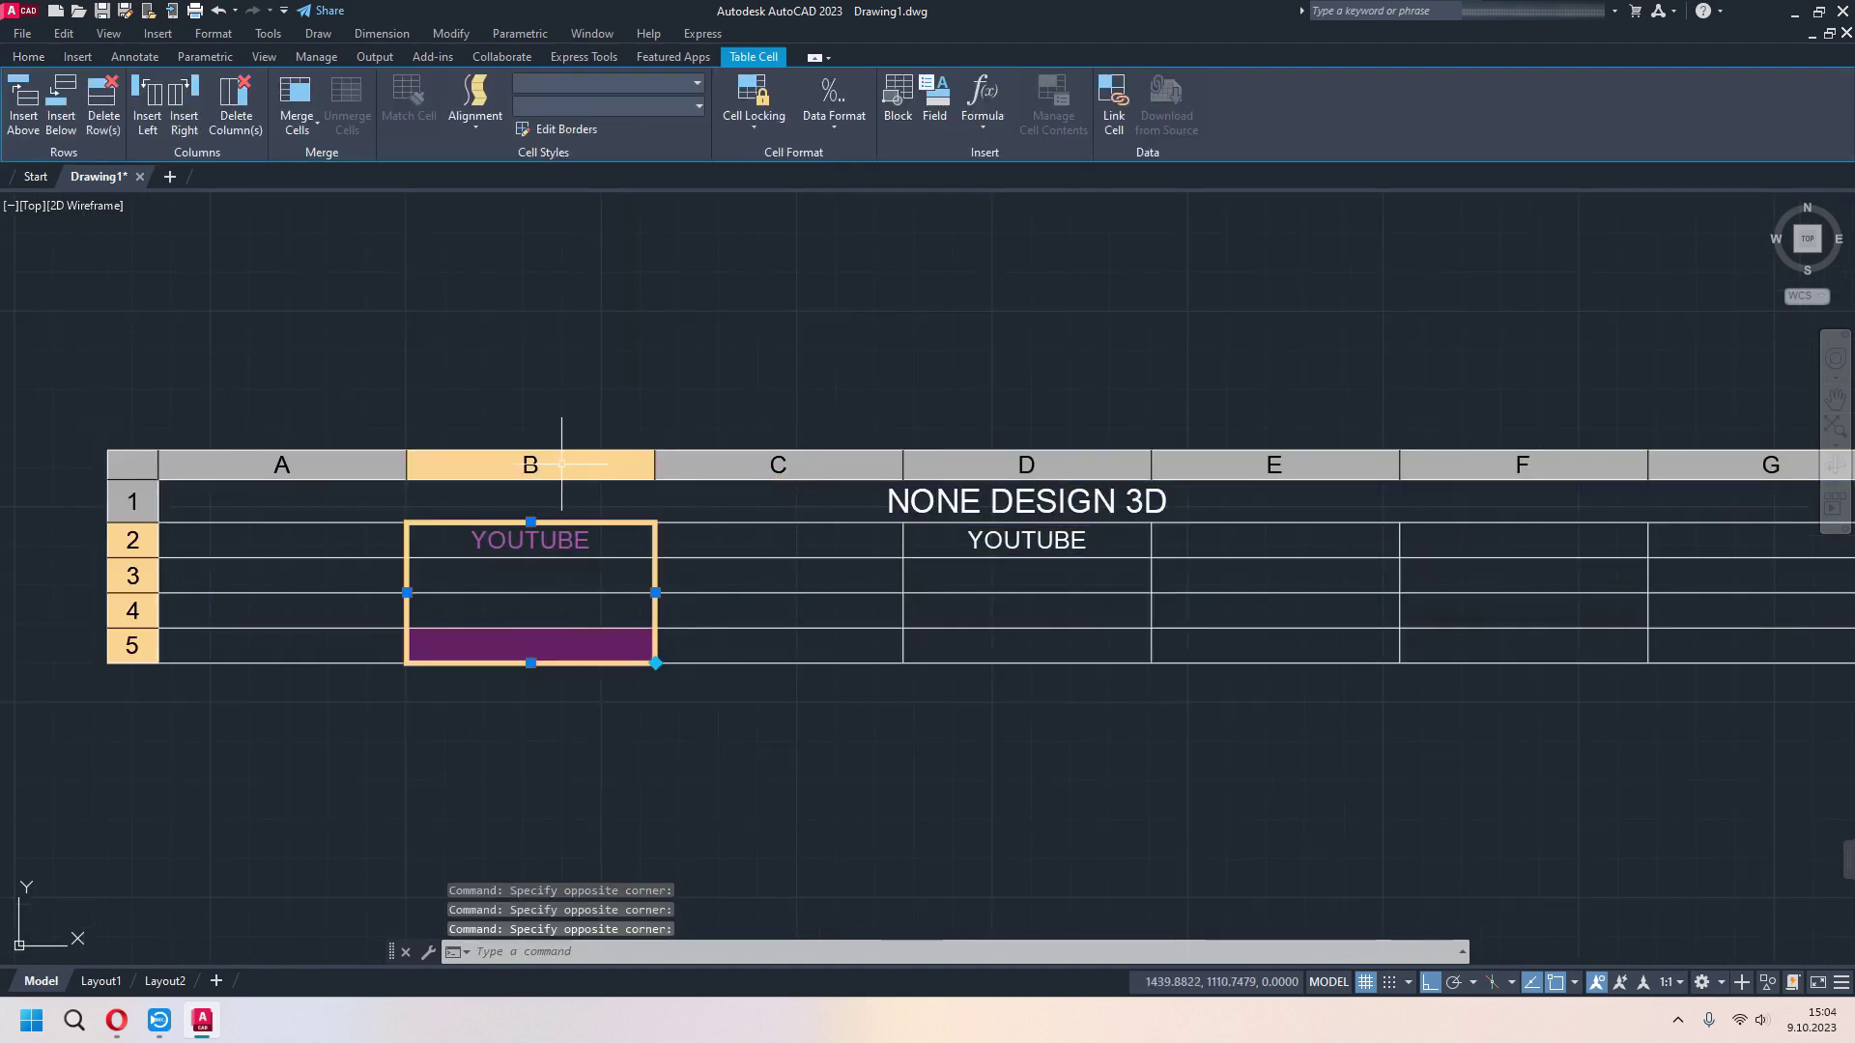
pyautogui.click(791, 464)
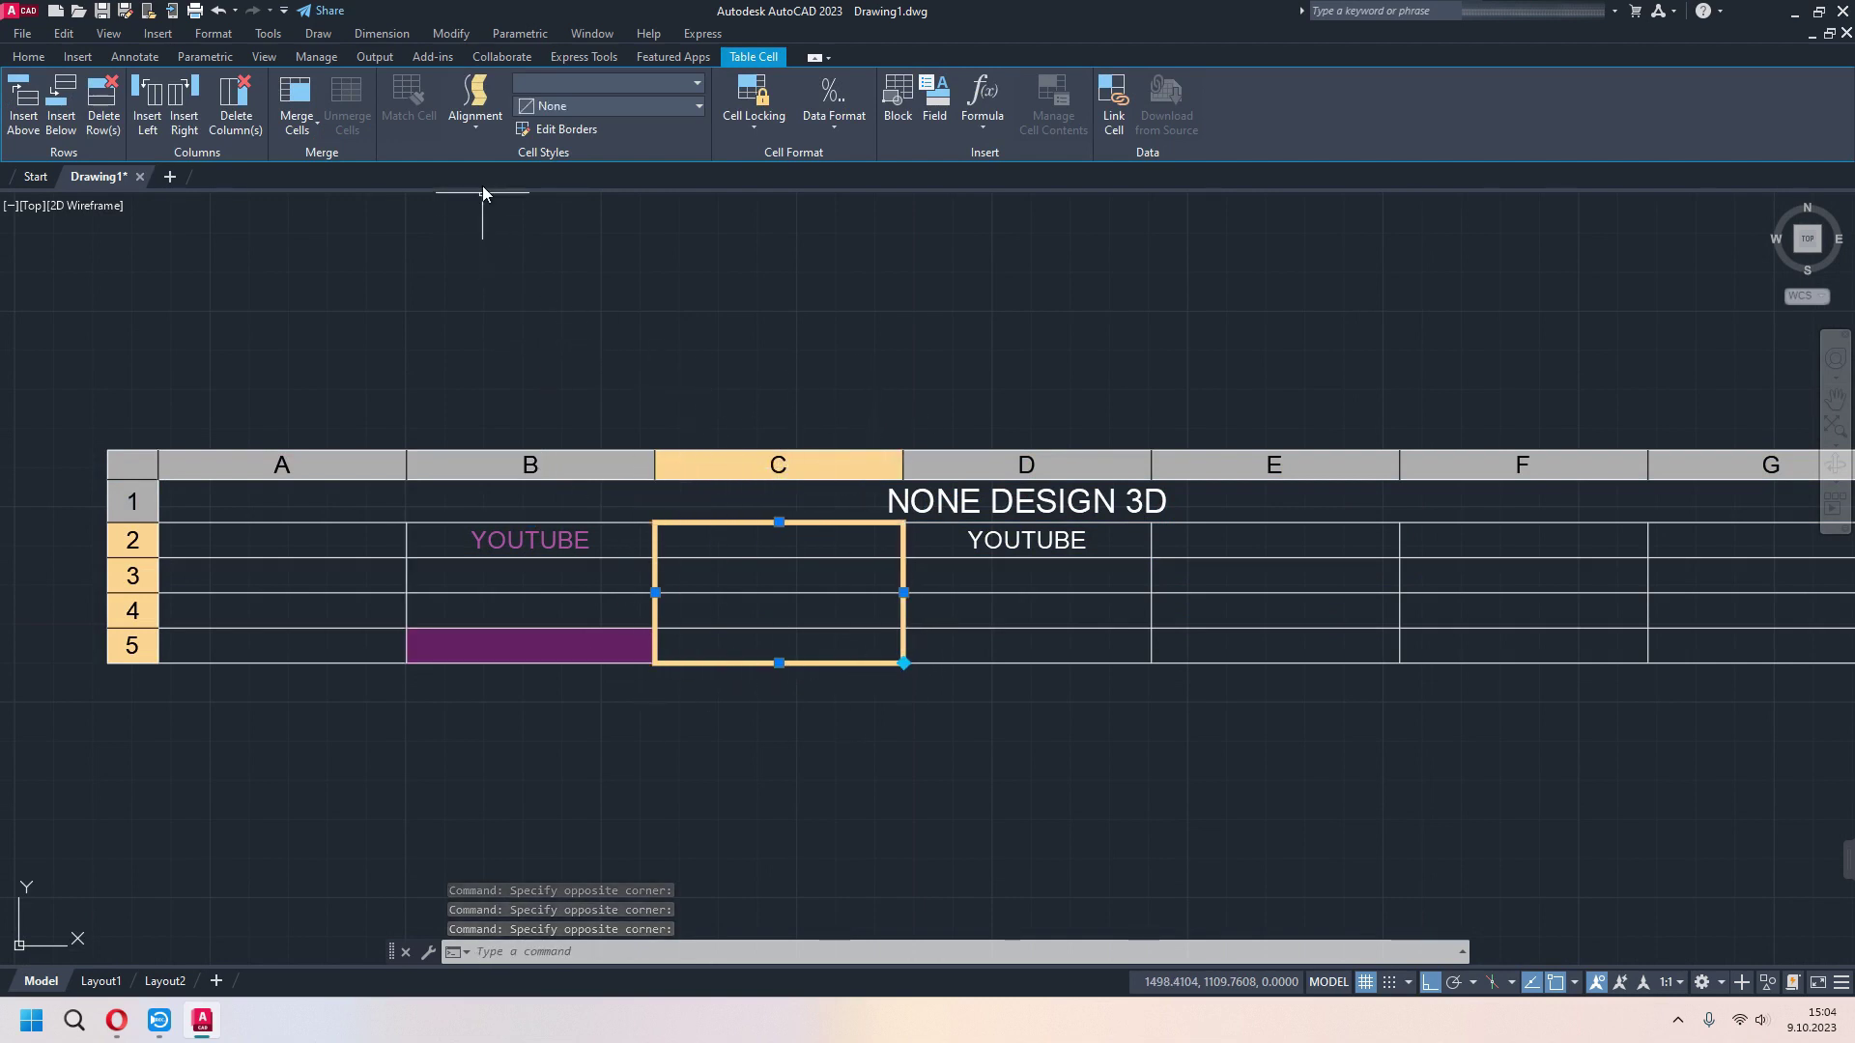
pyautogui.click(474, 122)
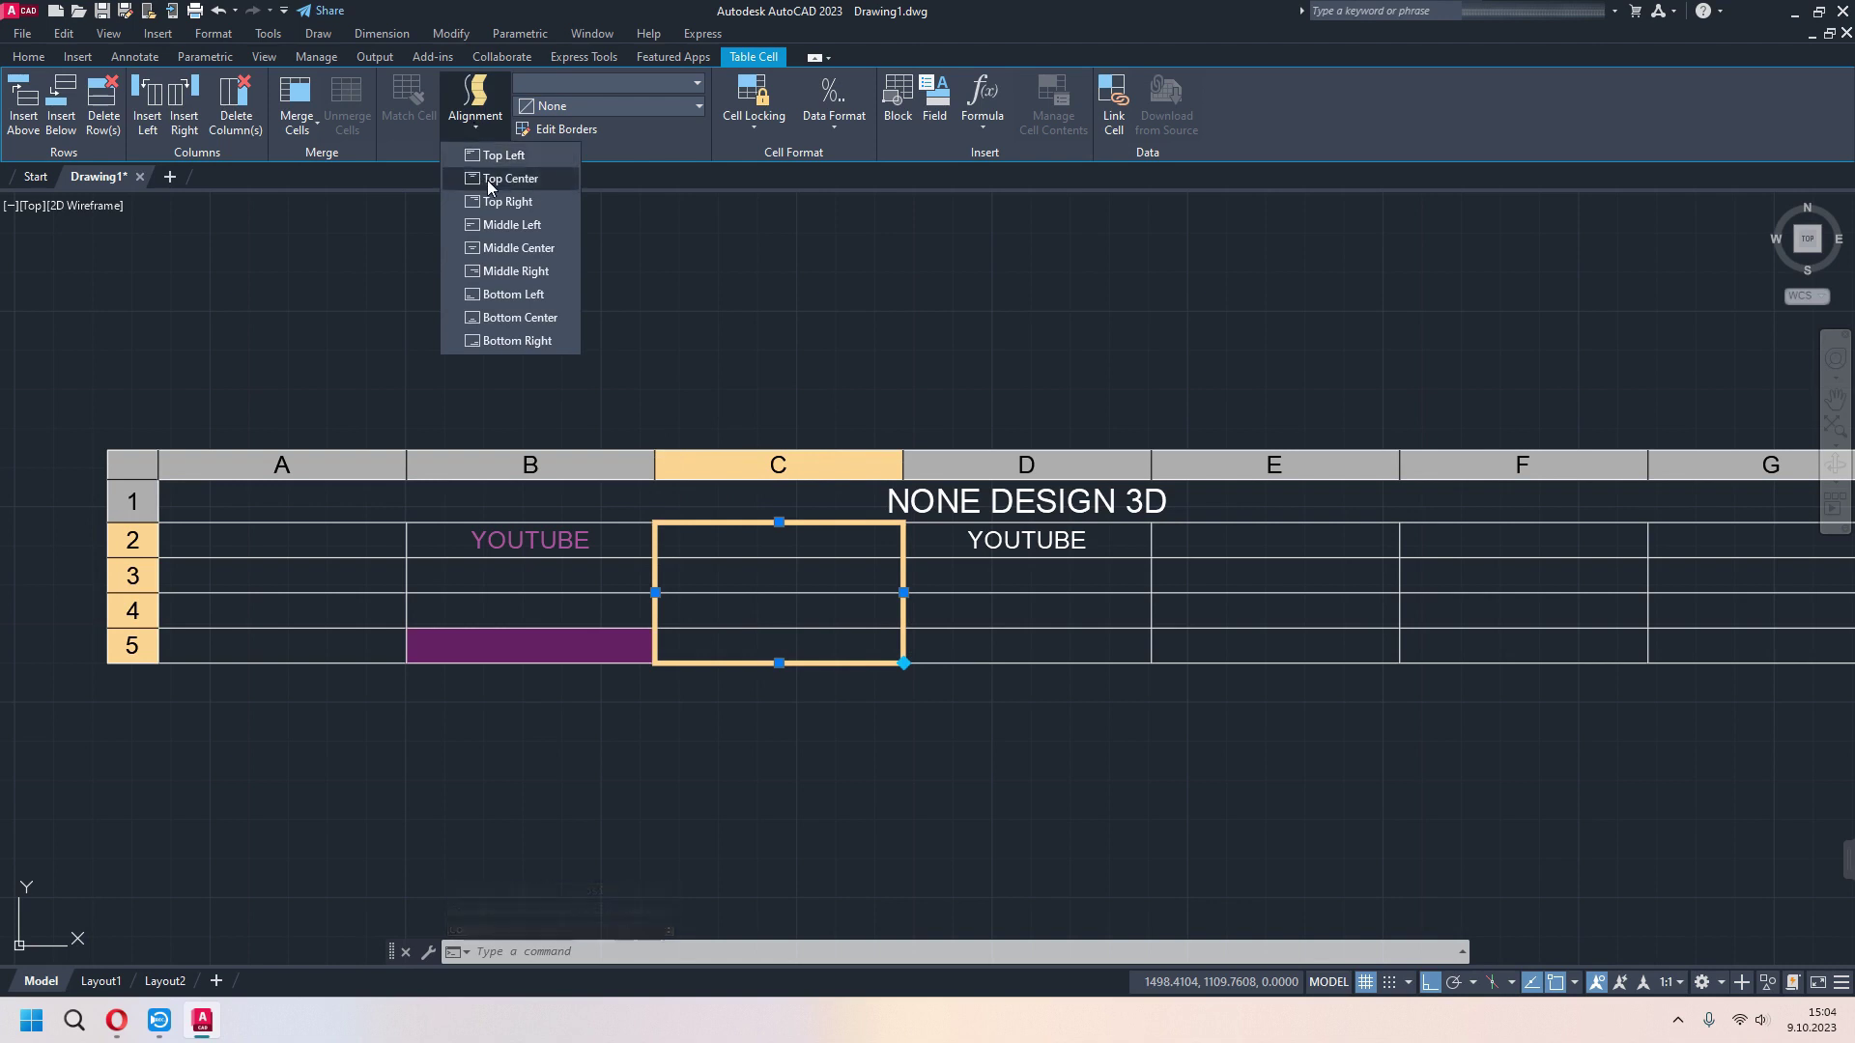
pyautogui.click(502, 179)
pyautogui.click(486, 134)
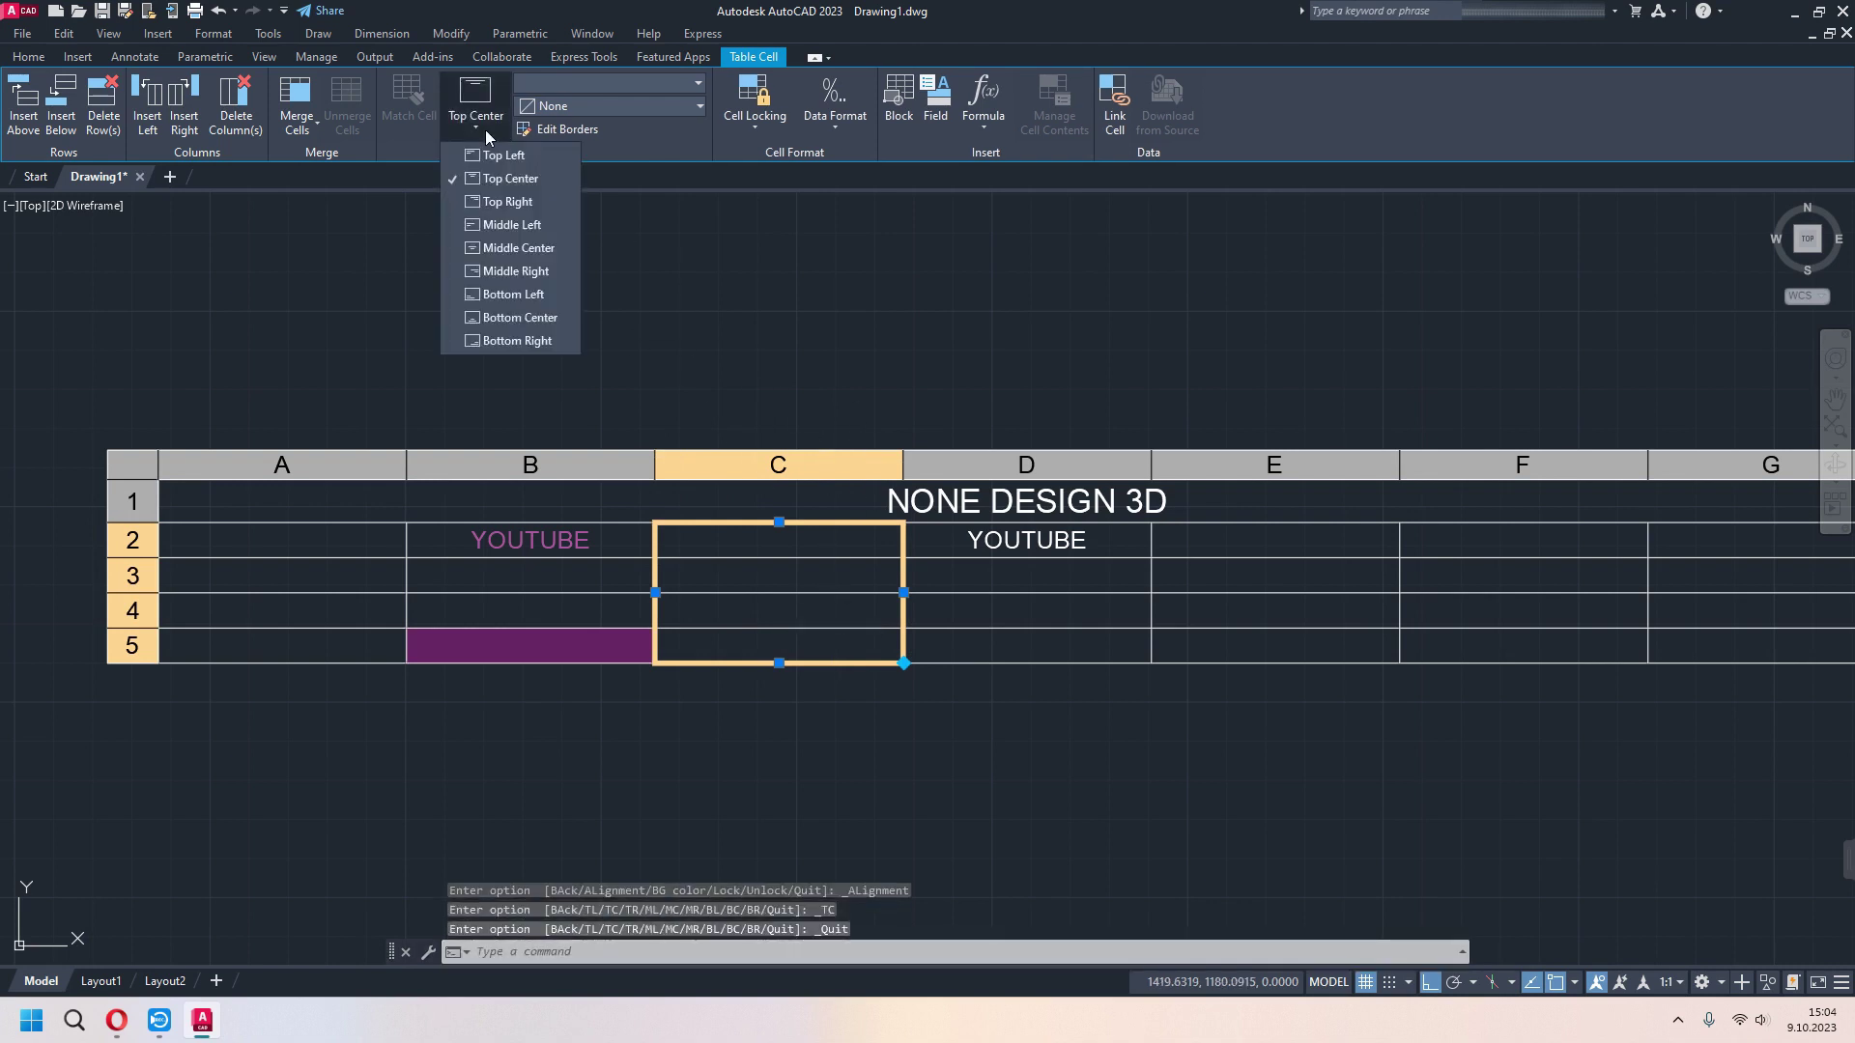
pyautogui.click(520, 247)
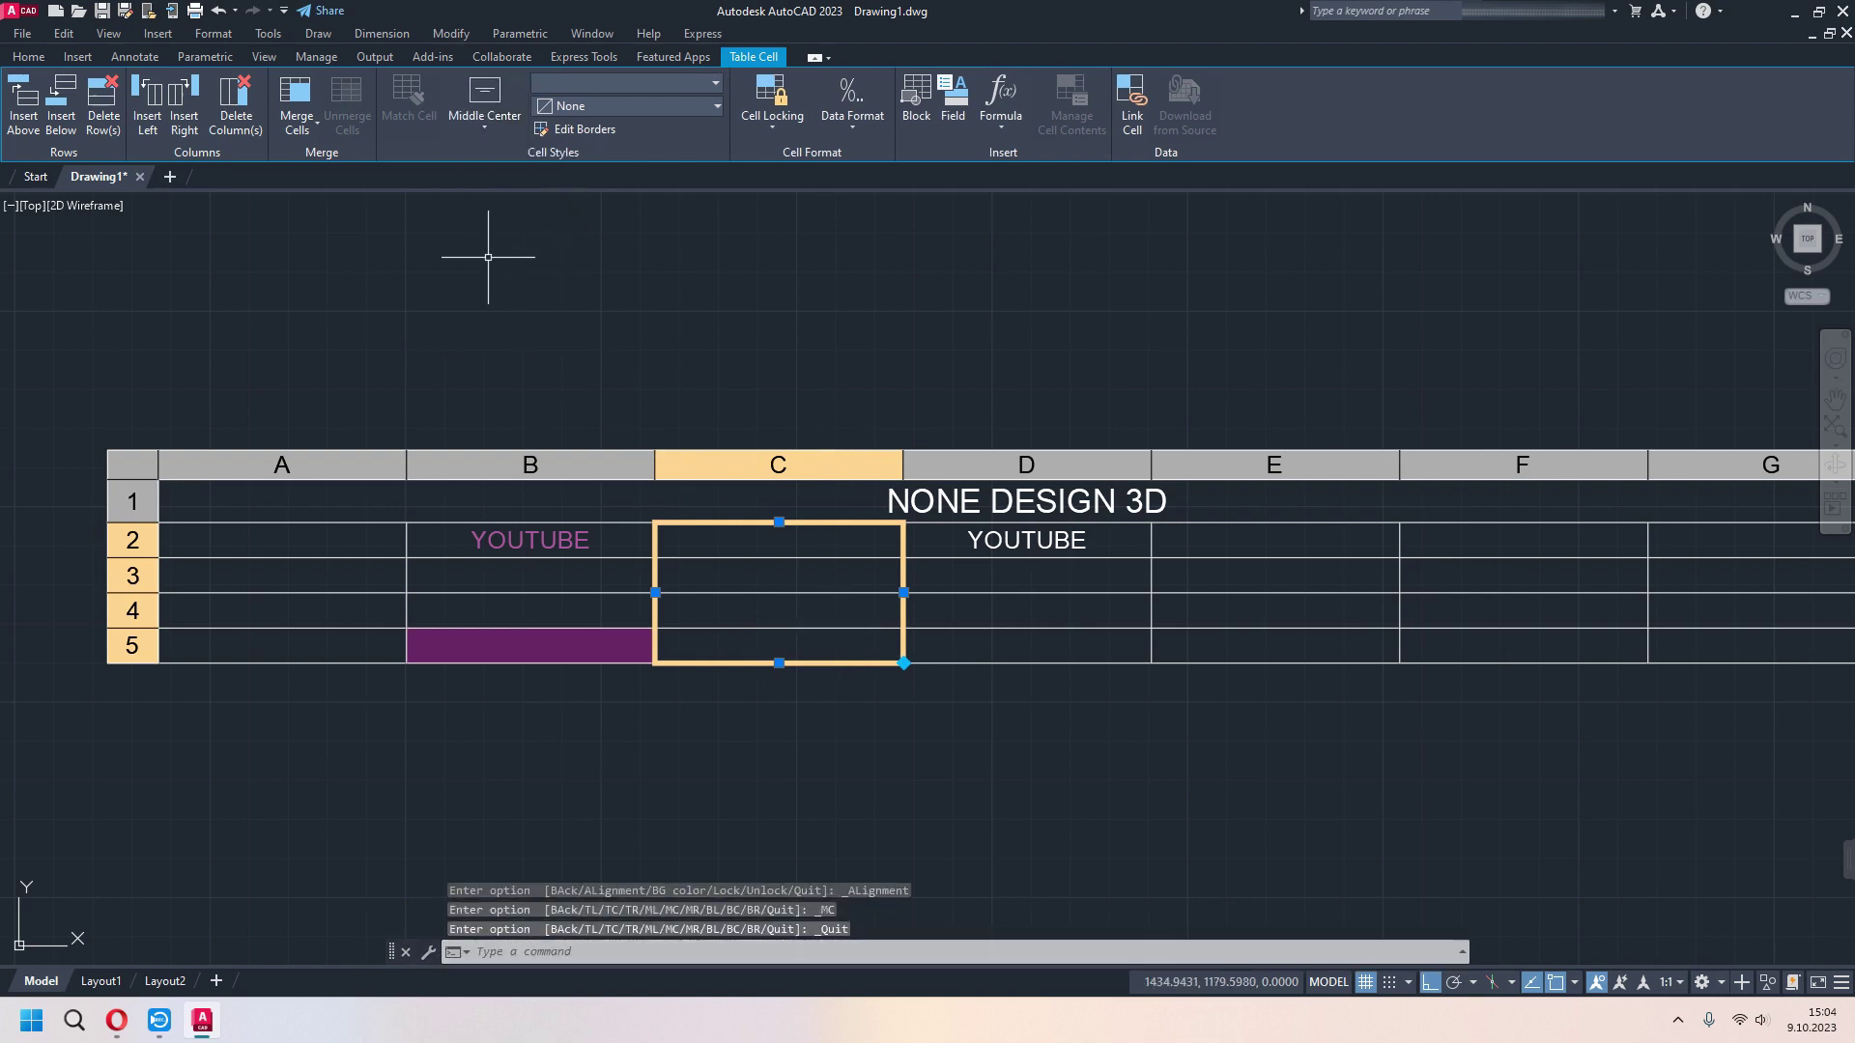
# Delete the empty column and the second YOUTUBE column, then merge cells C2–C5 into one
pyautogui.click(236, 120)
pyautogui.click(242, 130)
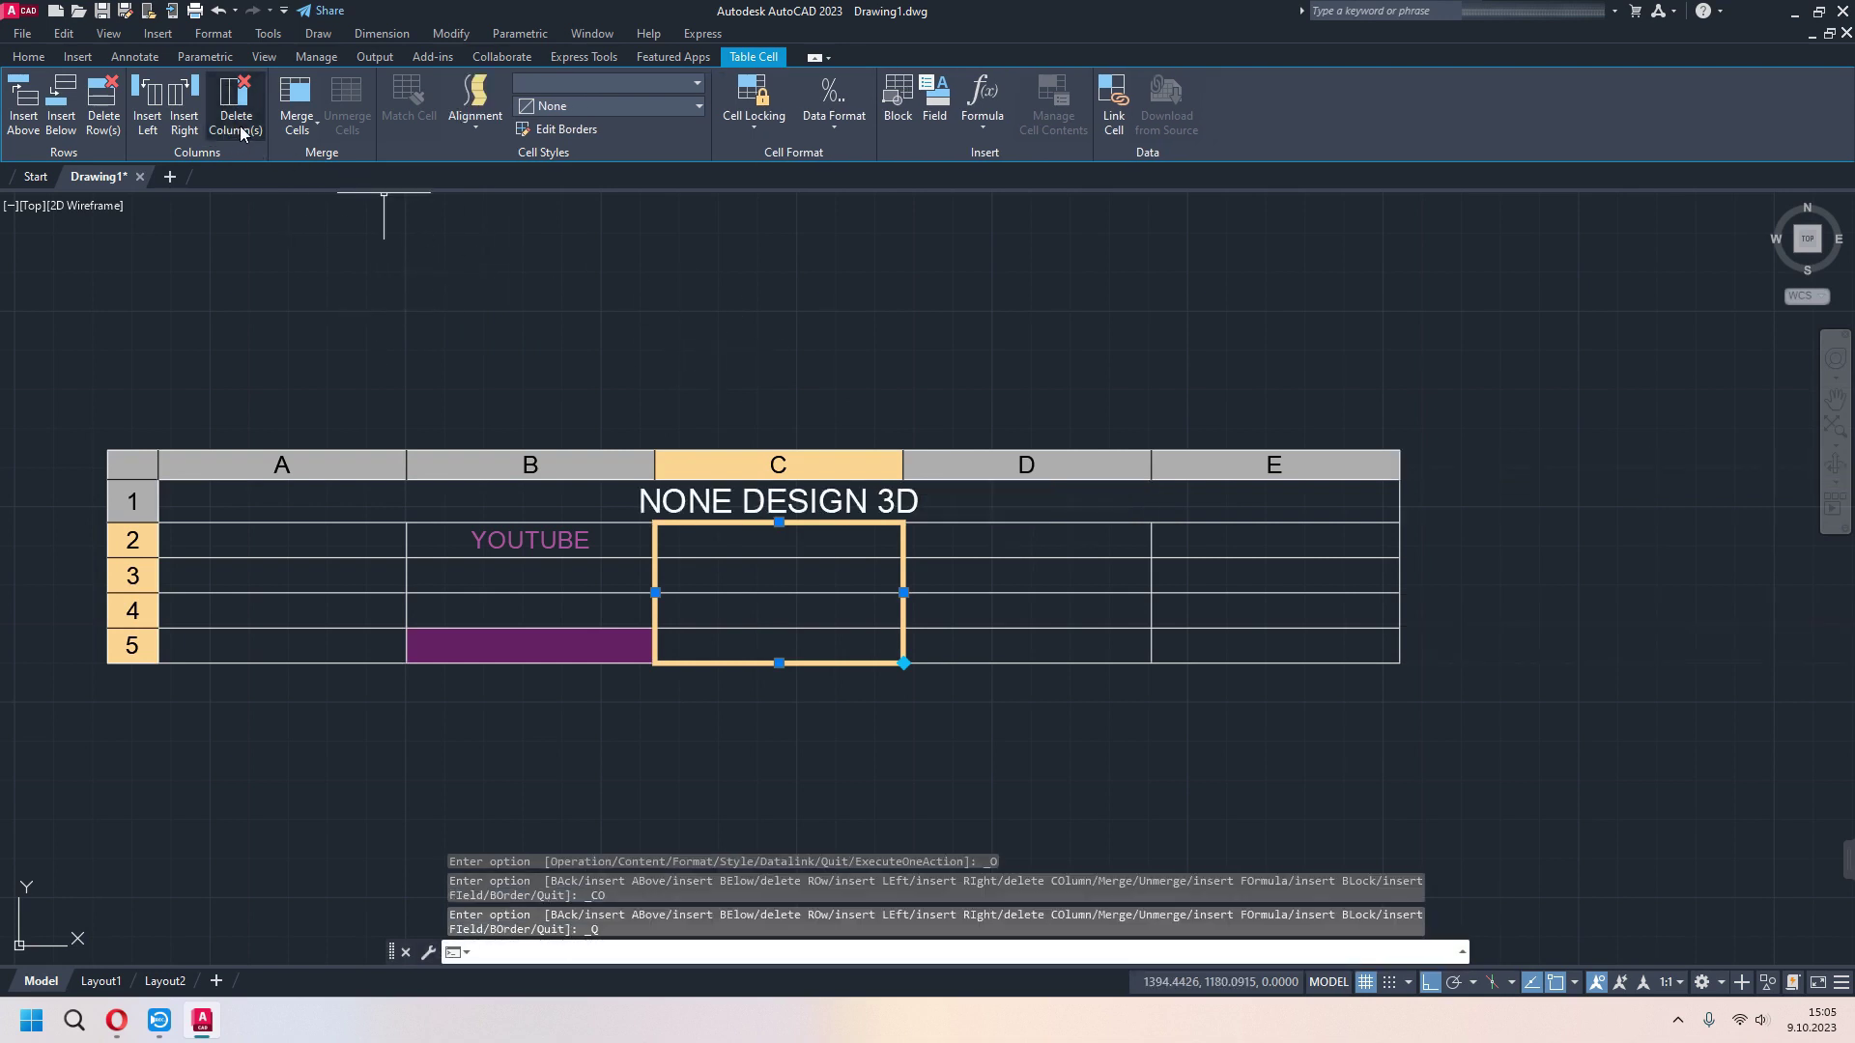
pyautogui.click(306, 117)
pyautogui.click(345, 162)
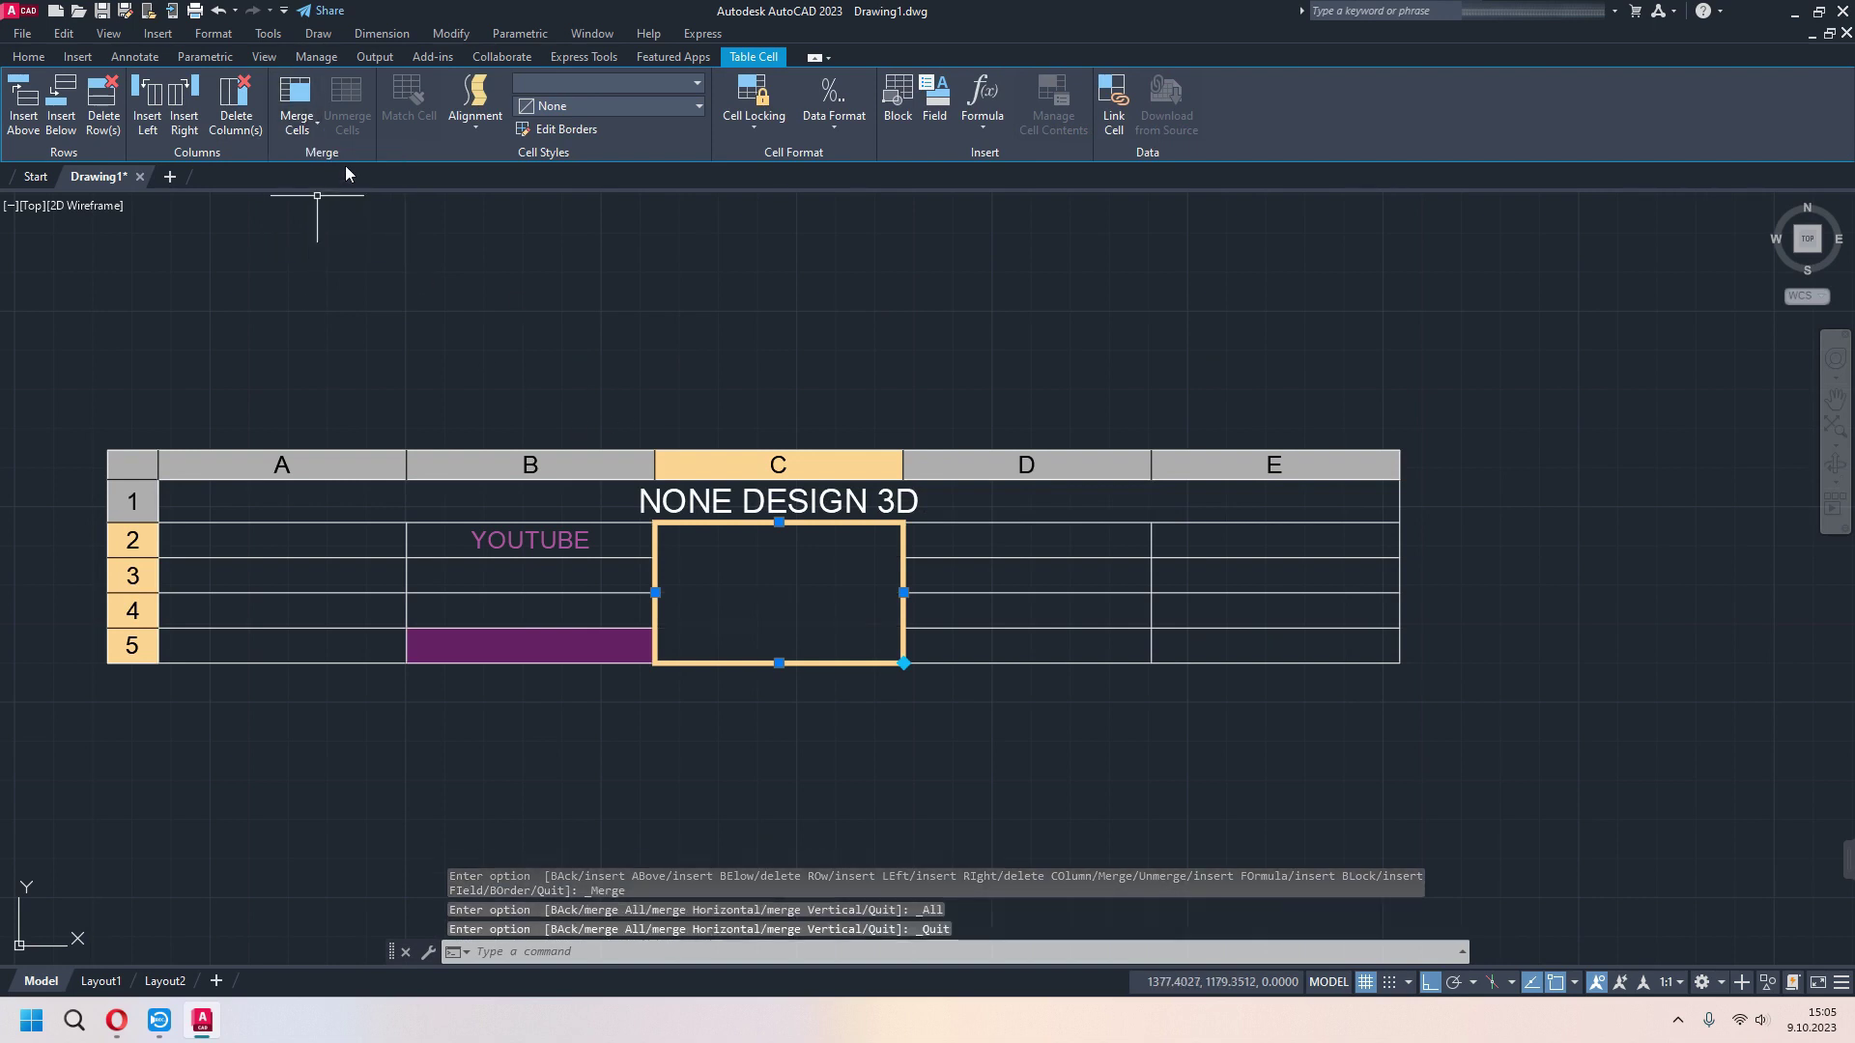
# Select cells A2 through A5 in column A
pyautogui.click(460, 539)
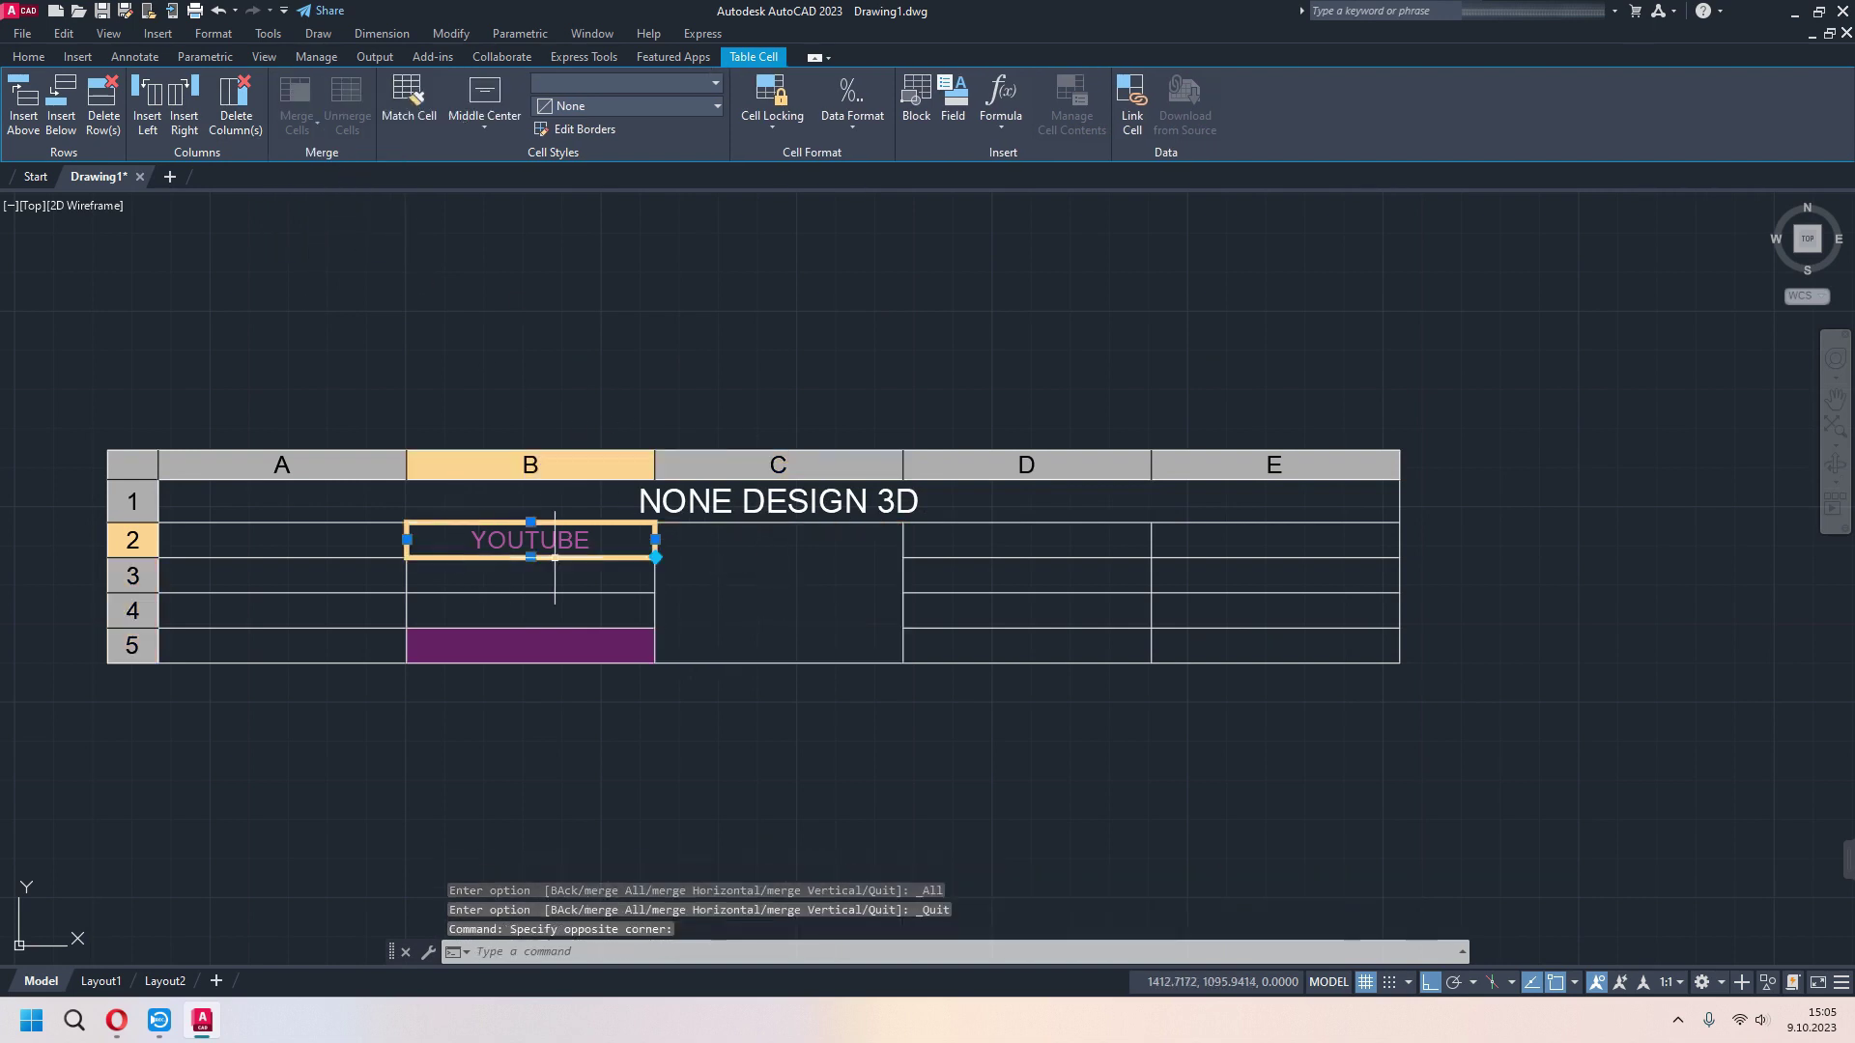
pyautogui.click(298, 526)
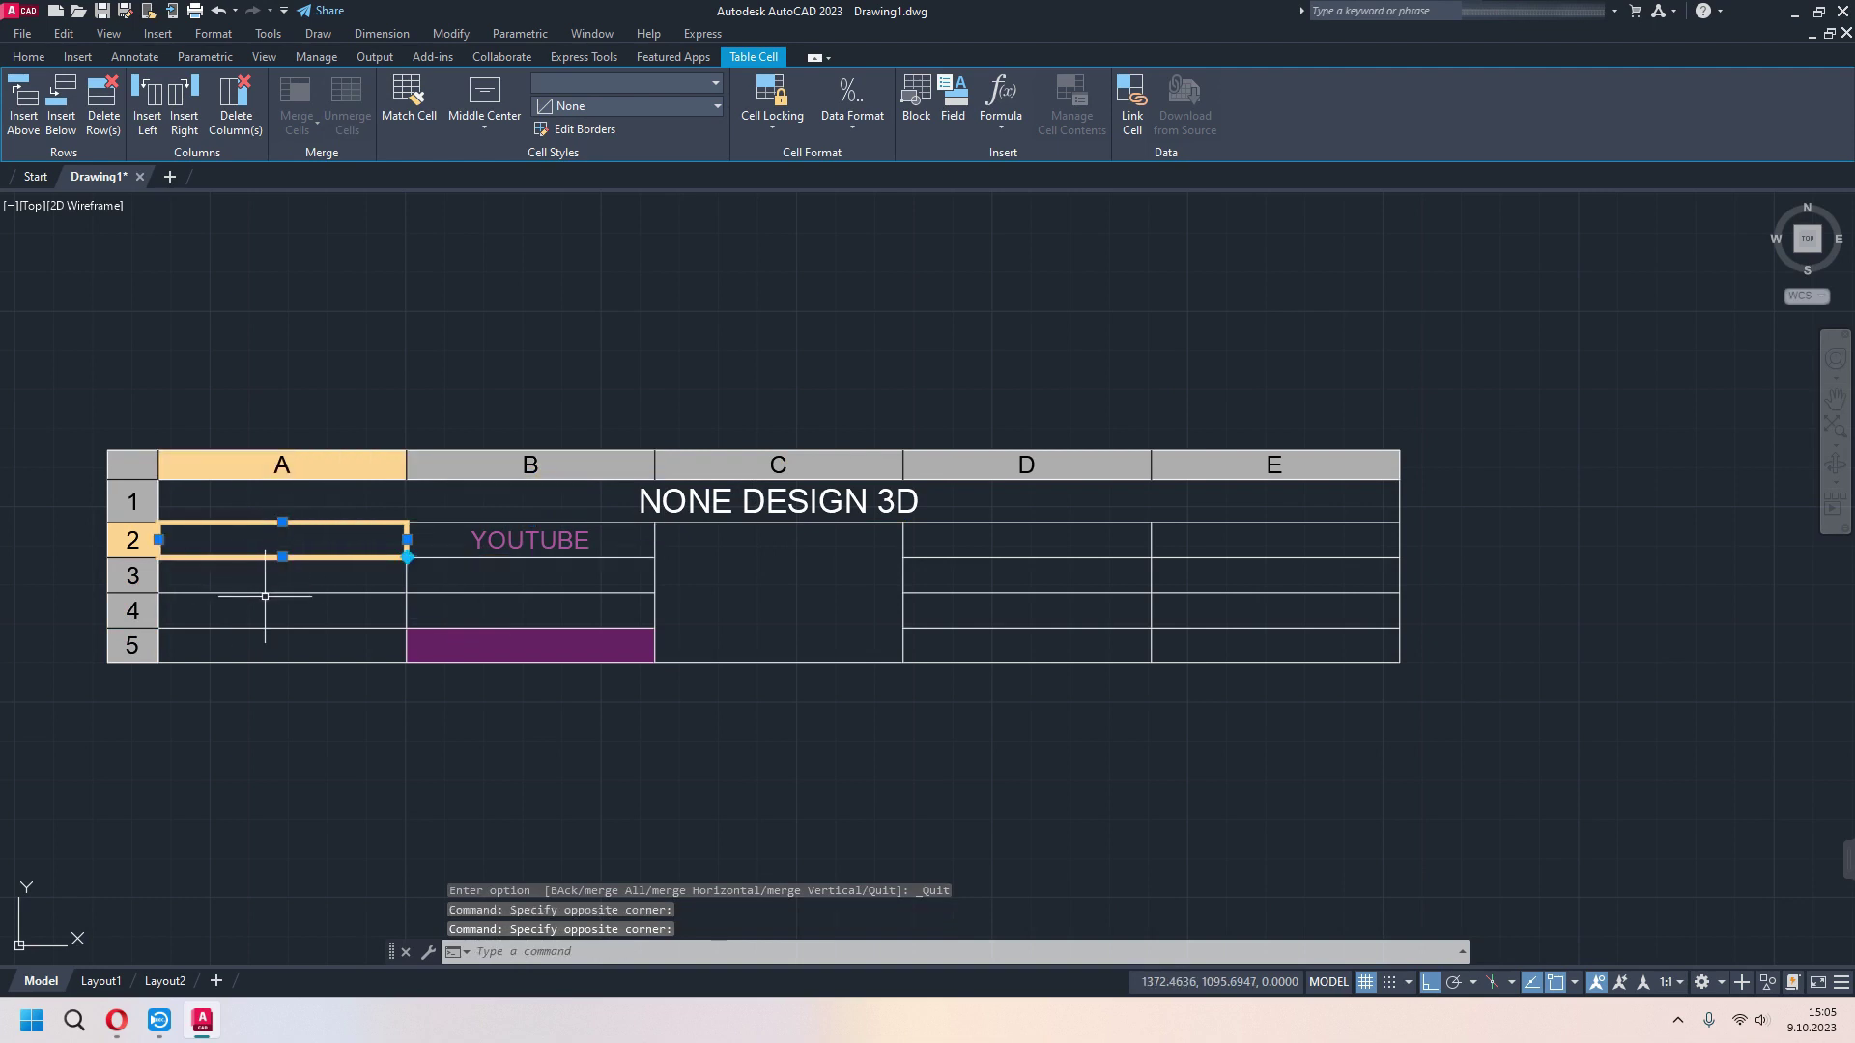
pyautogui.click(265, 588)
pyautogui.moveTo(270, 534); pyautogui.dragTo(277, 641)
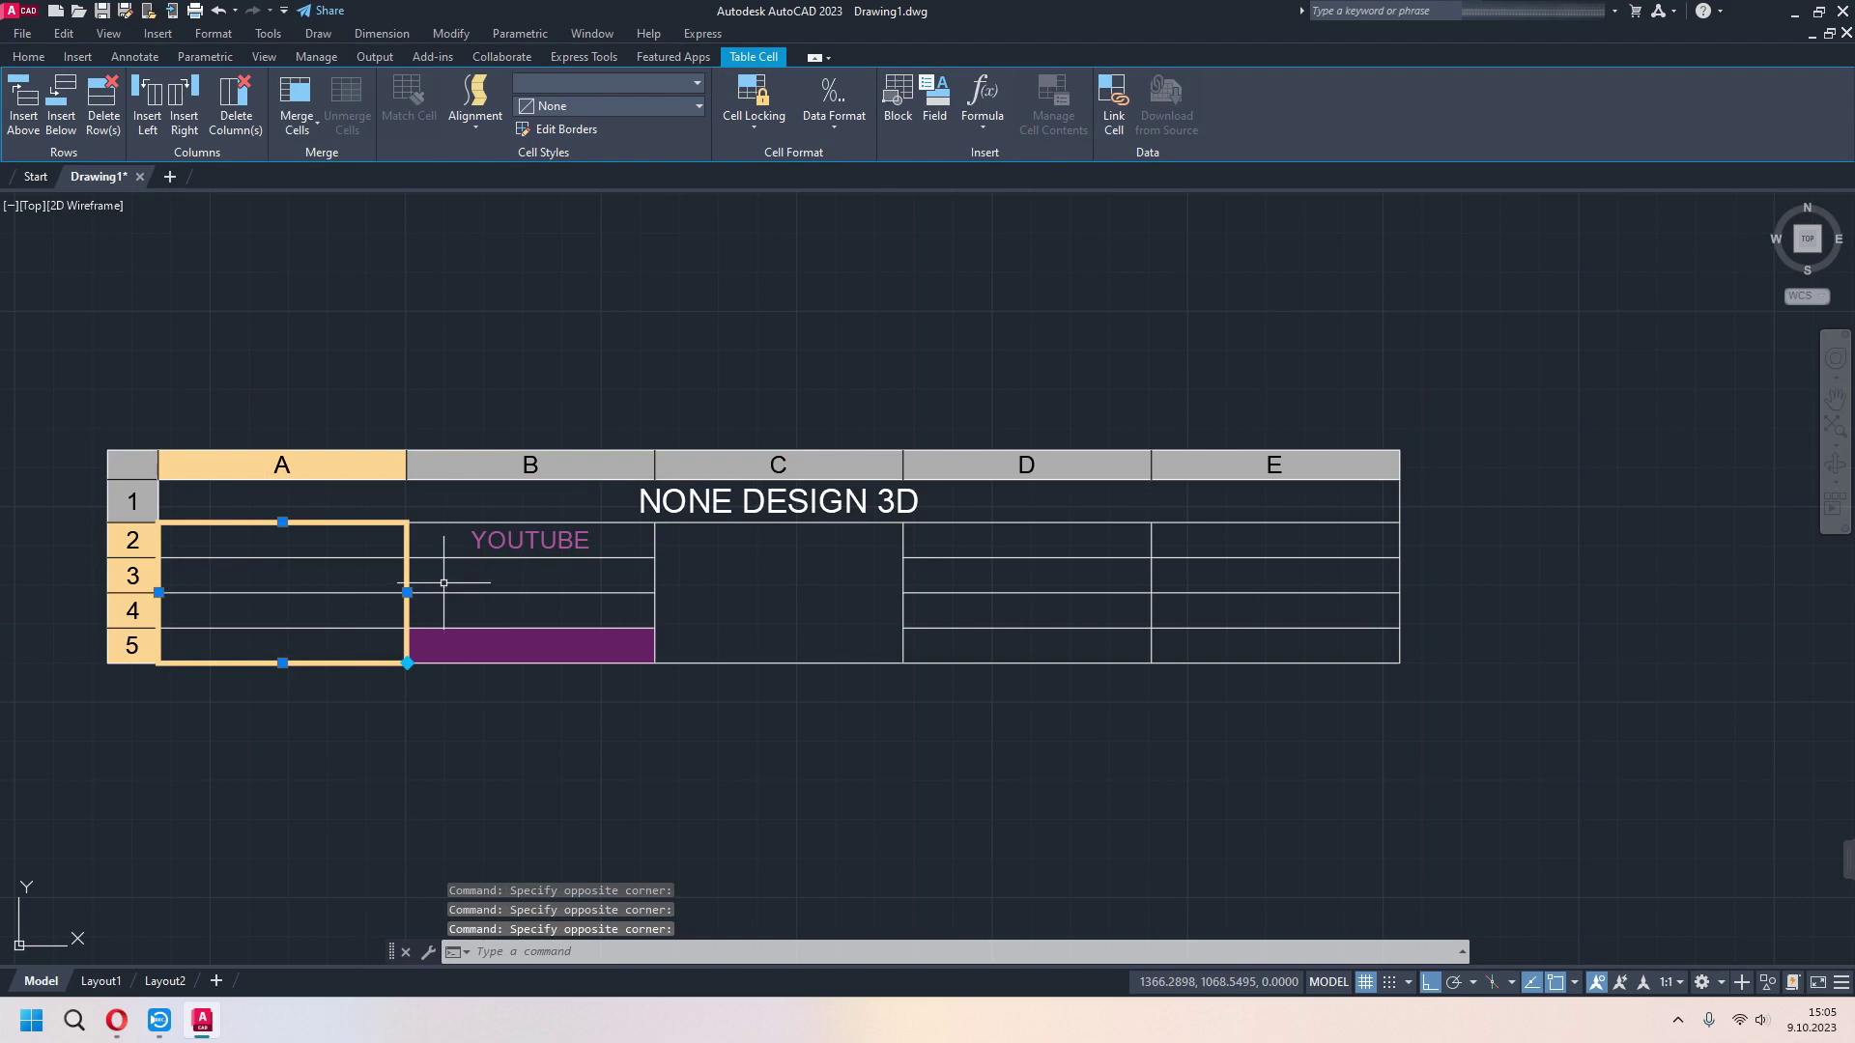